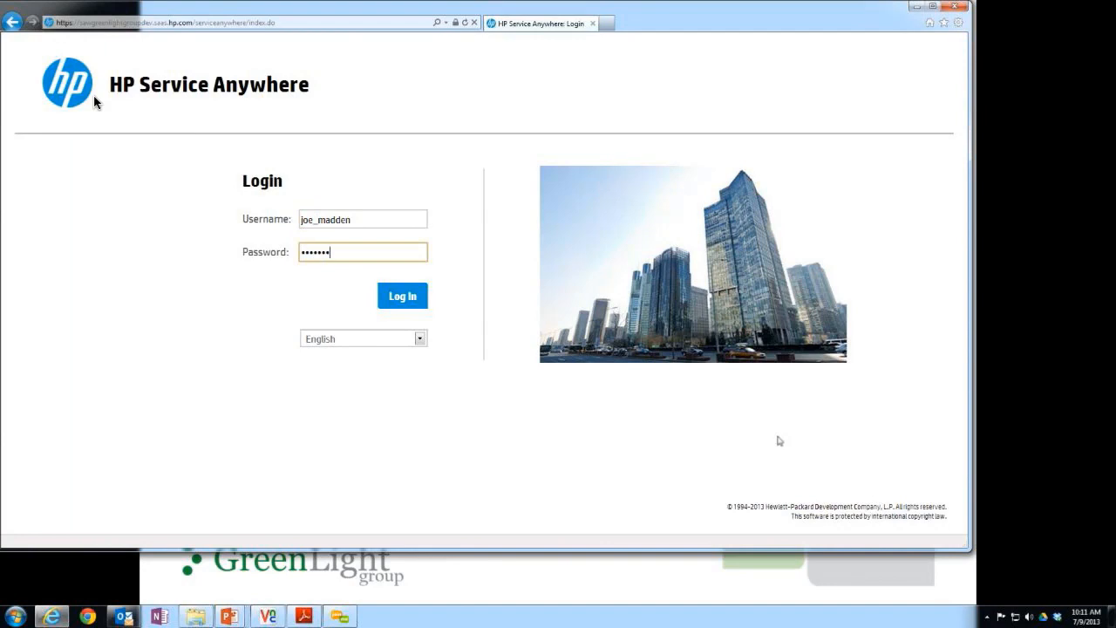
# Enter the account password on the login form and log in.
pyautogui.write('•••')
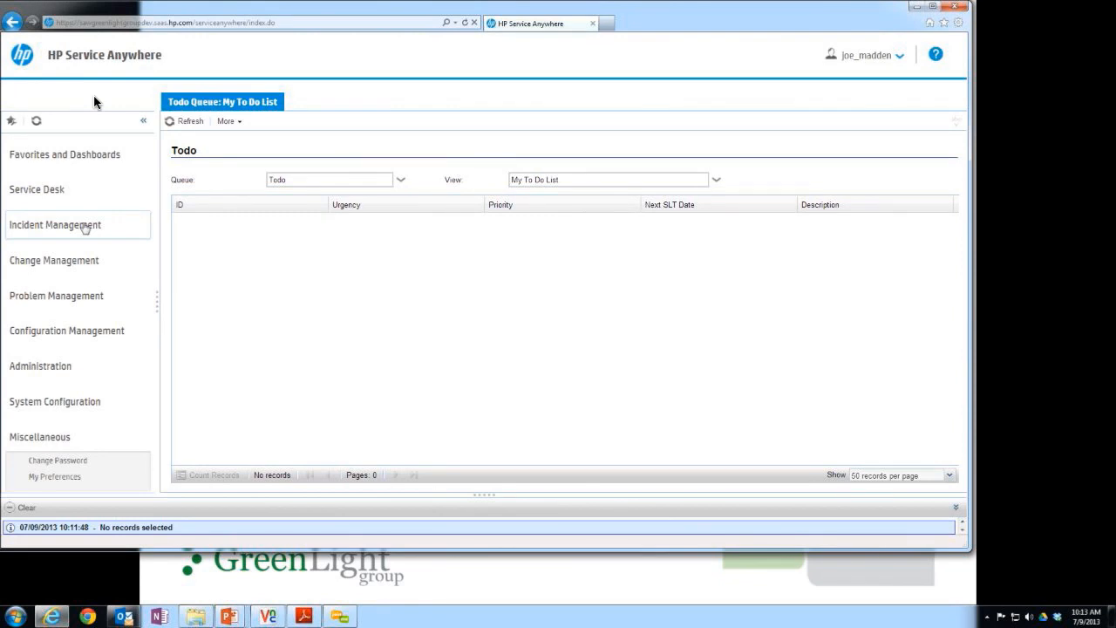
# Find the Service Desk interaction categories and open the Incident category record.
pyautogui.click(59, 196)
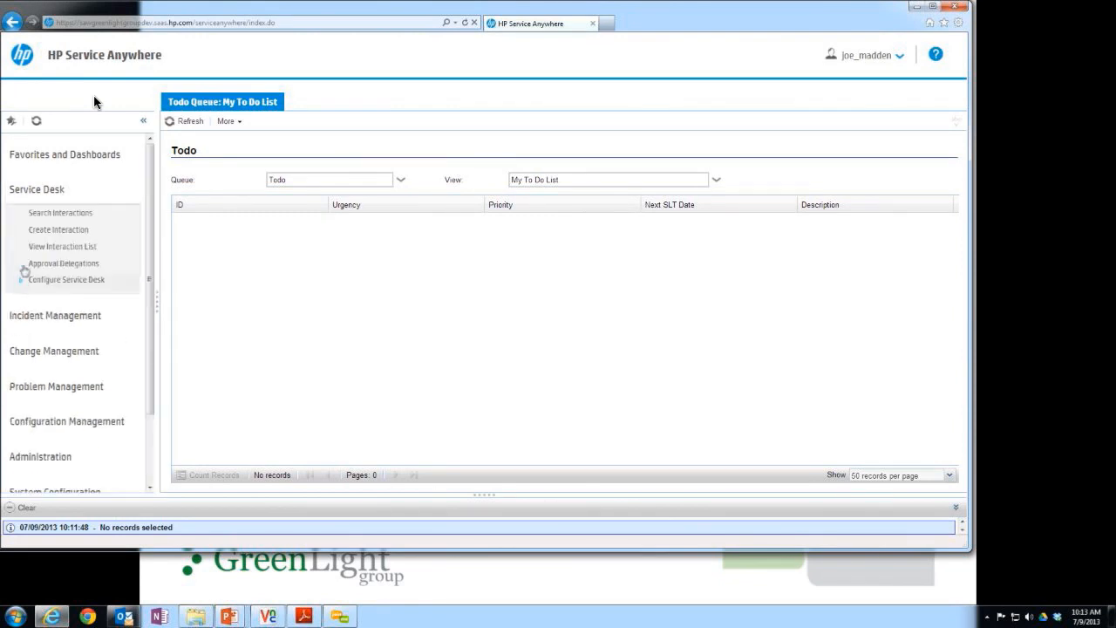
pyautogui.click(24, 281)
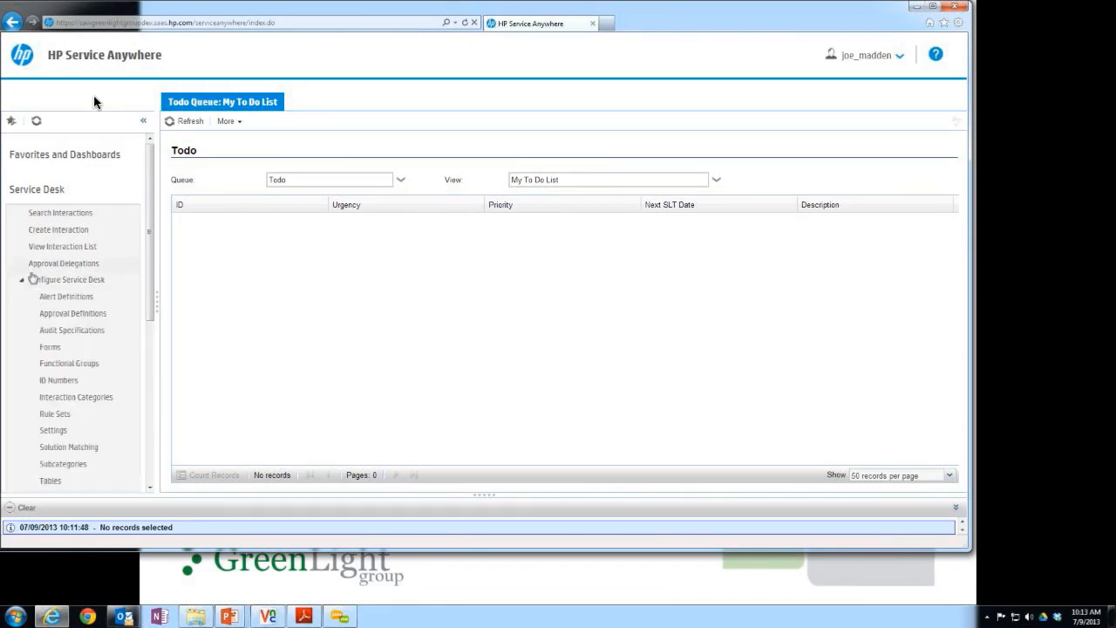
pyautogui.click(96, 397)
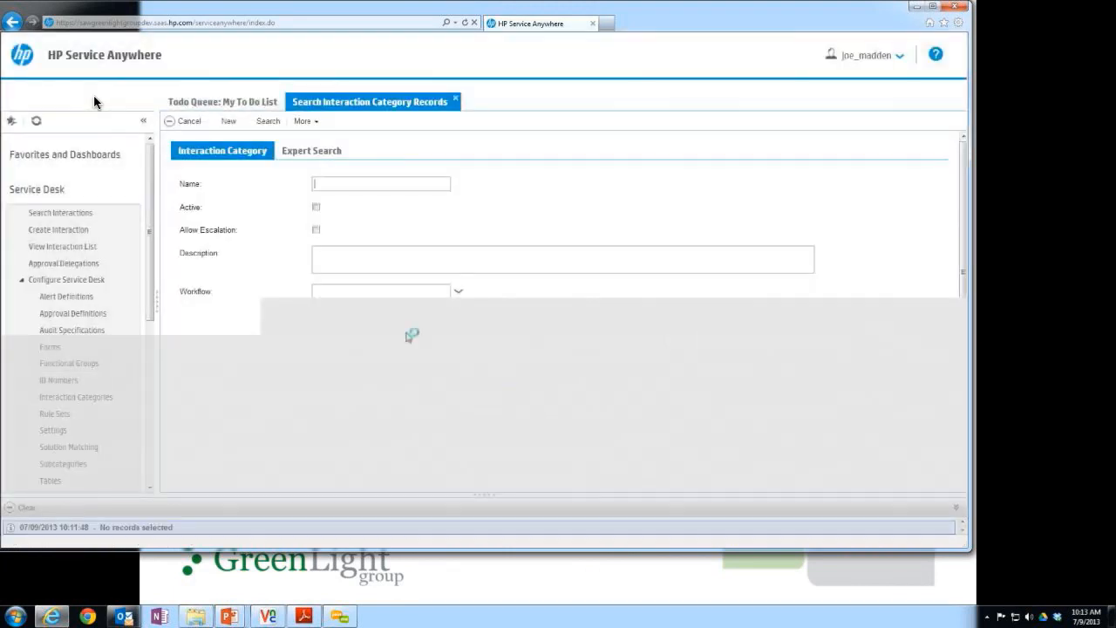
pyautogui.click(263, 122)
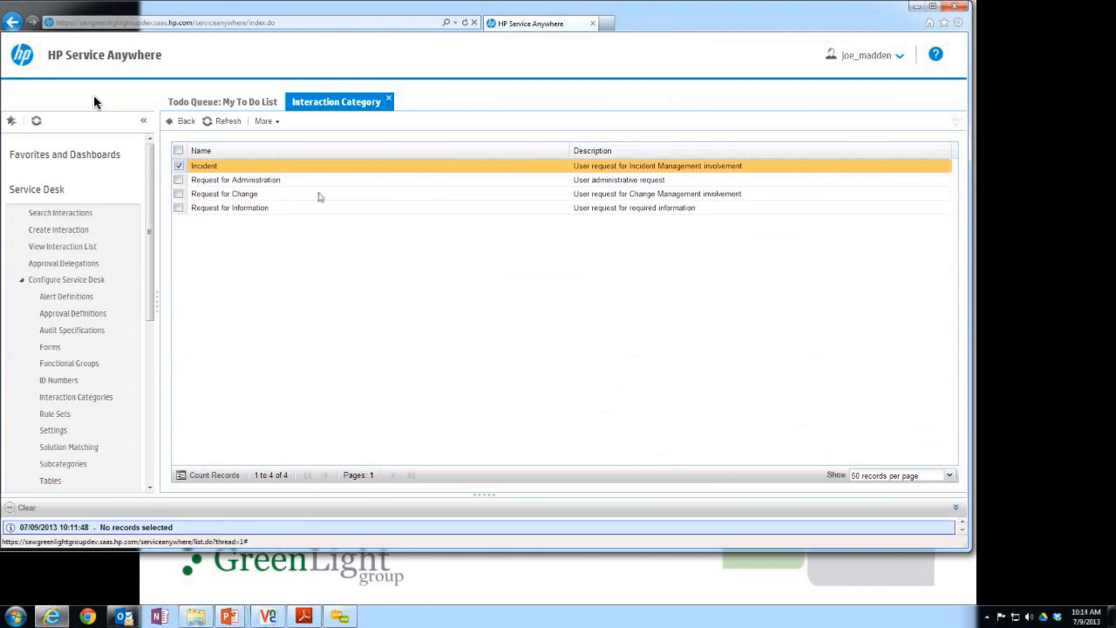
pyautogui.click(273, 165)
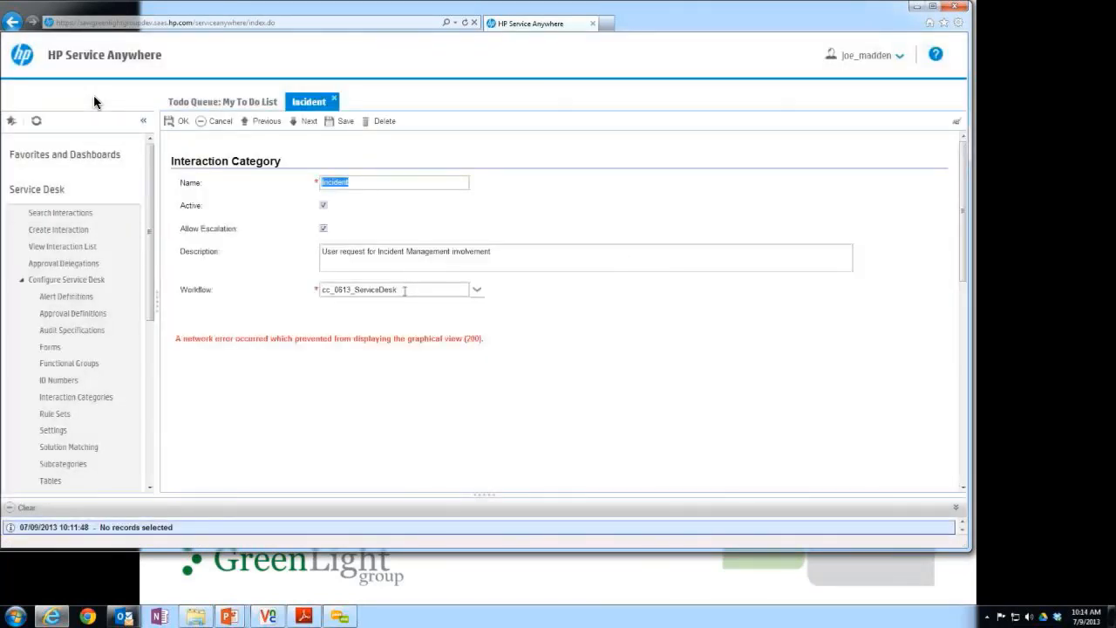
# Set the Incident category's workflow to ServiceDesk and save the record.
pyautogui.click(404, 290)
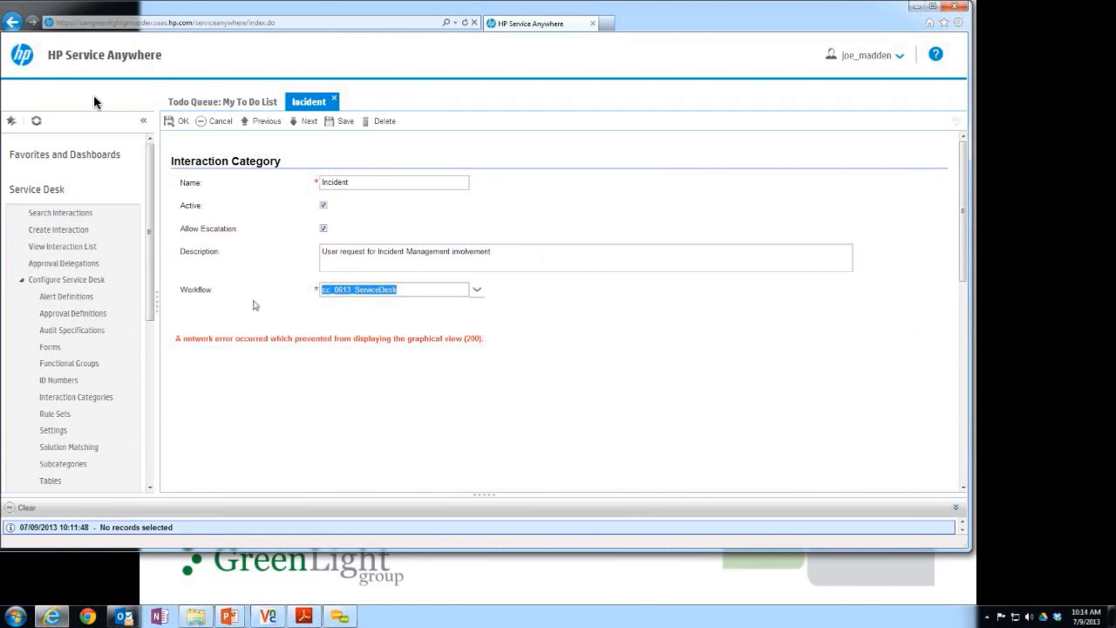
pyautogui.press('BackSpace')
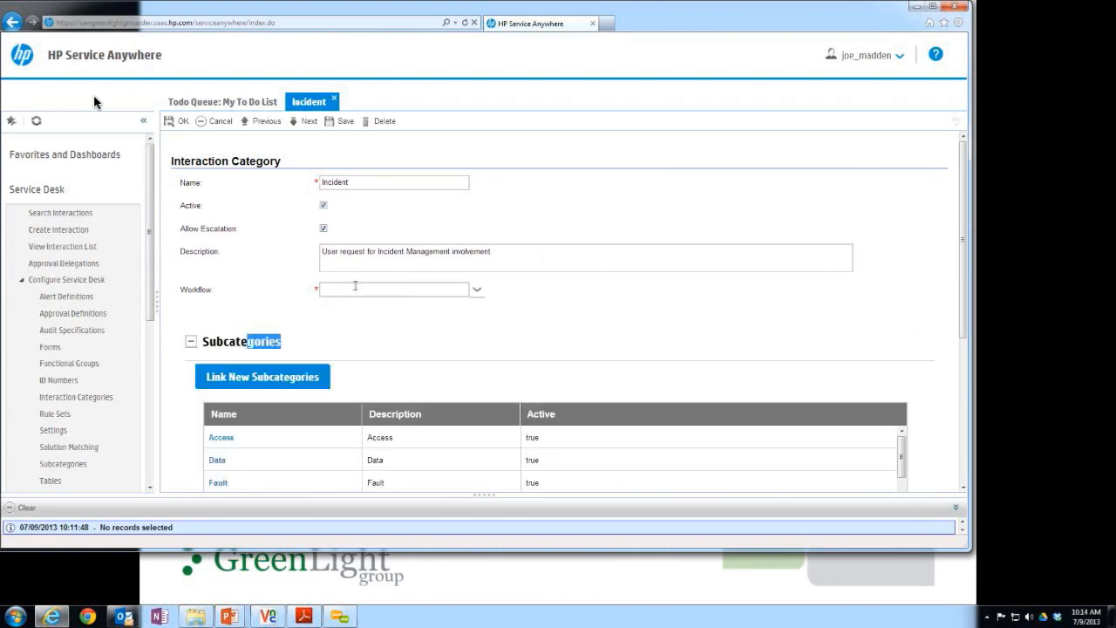
pyautogui.click(477, 289)
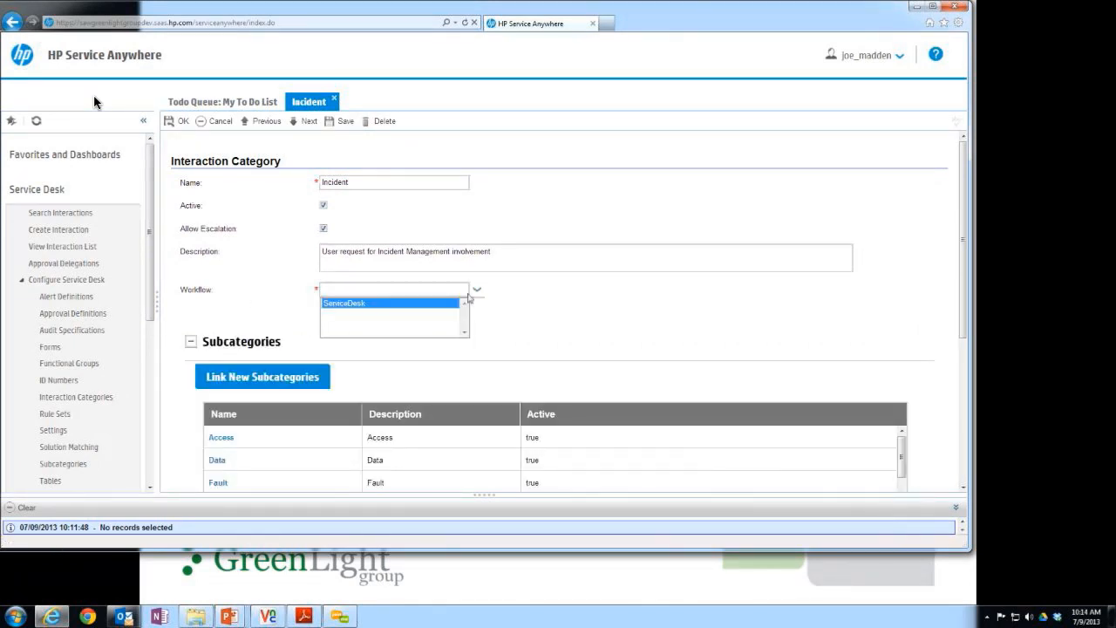
pyautogui.click(436, 302)
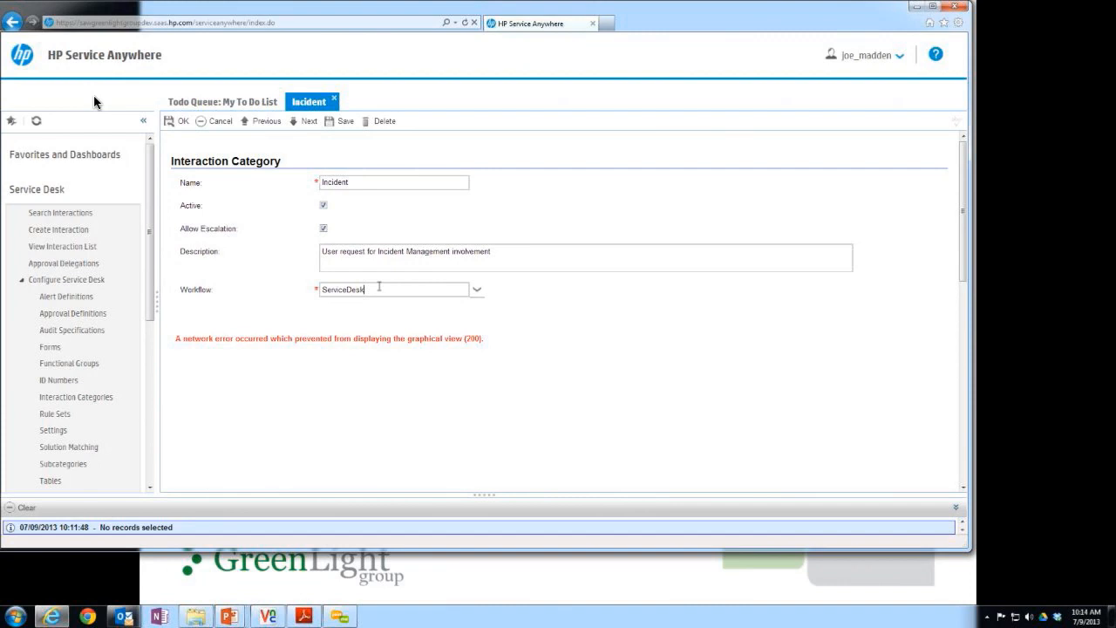
pyautogui.moveTo(380, 286); pyautogui.dragTo(259, 290)
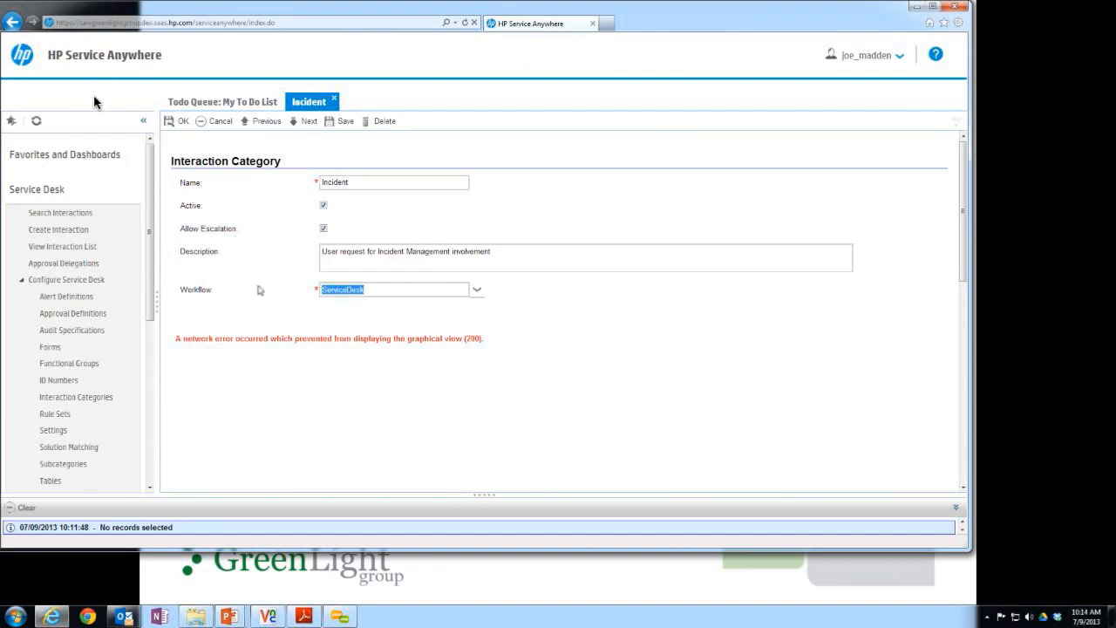
pyautogui.click(190, 129)
pyautogui.click(186, 125)
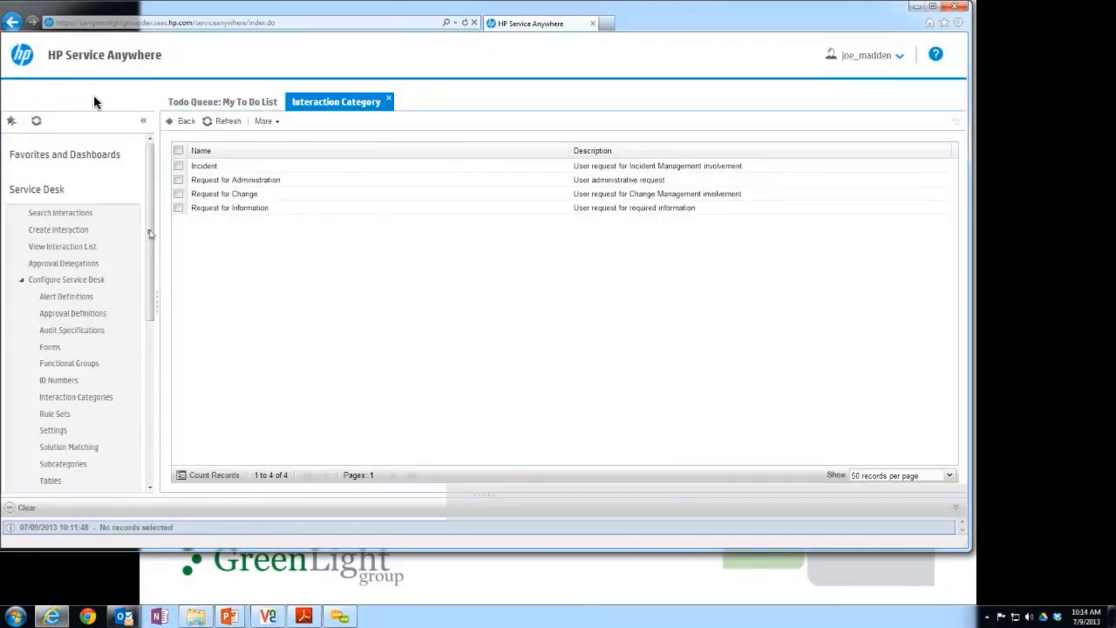
# Open the ServiceDesk workflow in the Workflow Editor, view its Logging phase details, and close the workflow.
pyautogui.scroll(-5, 92, 415)
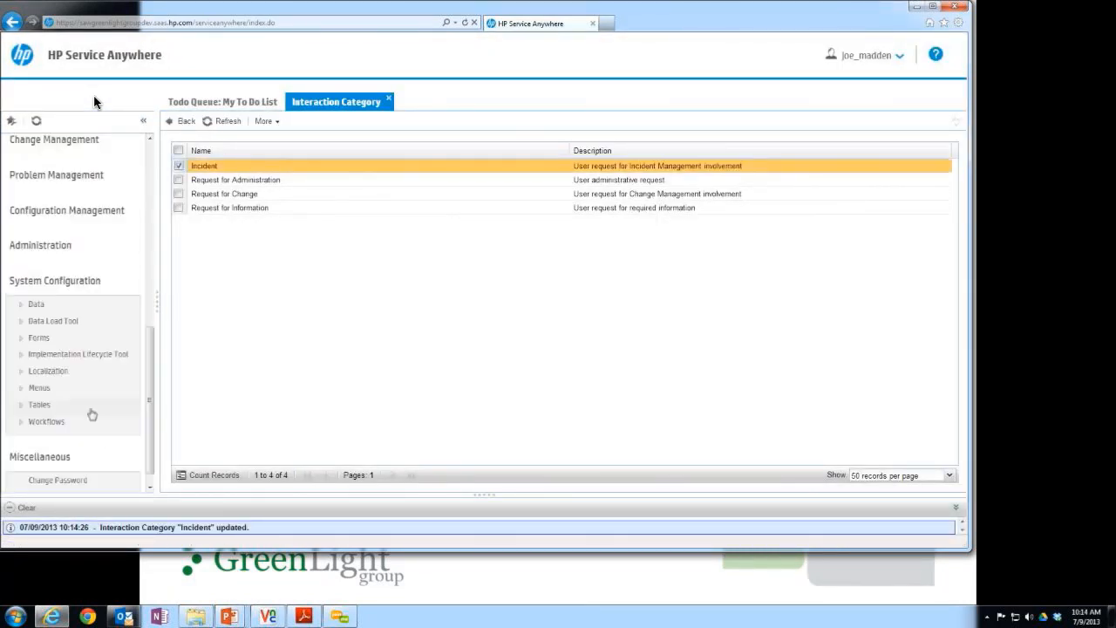
pyautogui.scroll(-1, 92, 415)
pyautogui.click(91, 407)
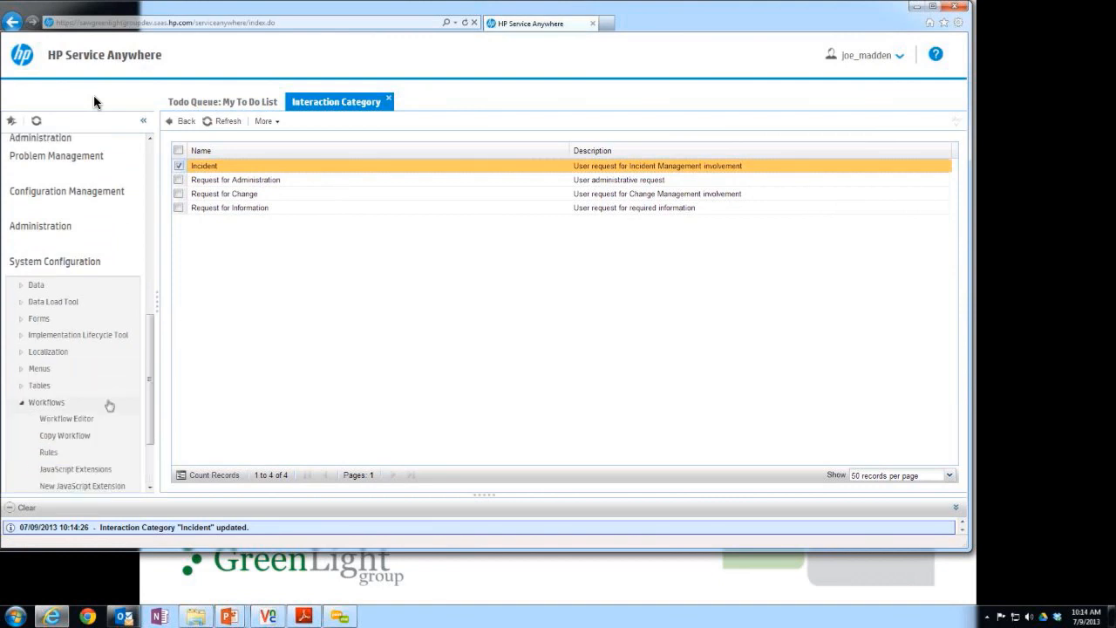
pyautogui.scroll(-2, 109, 406)
pyautogui.click(79, 319)
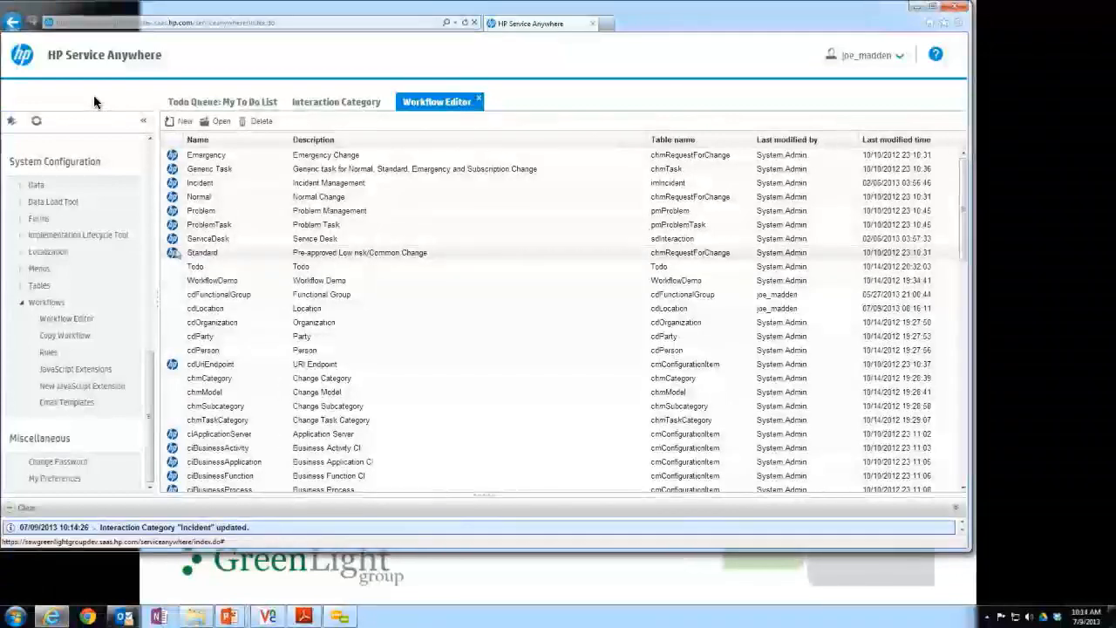
pyautogui.click(199, 240)
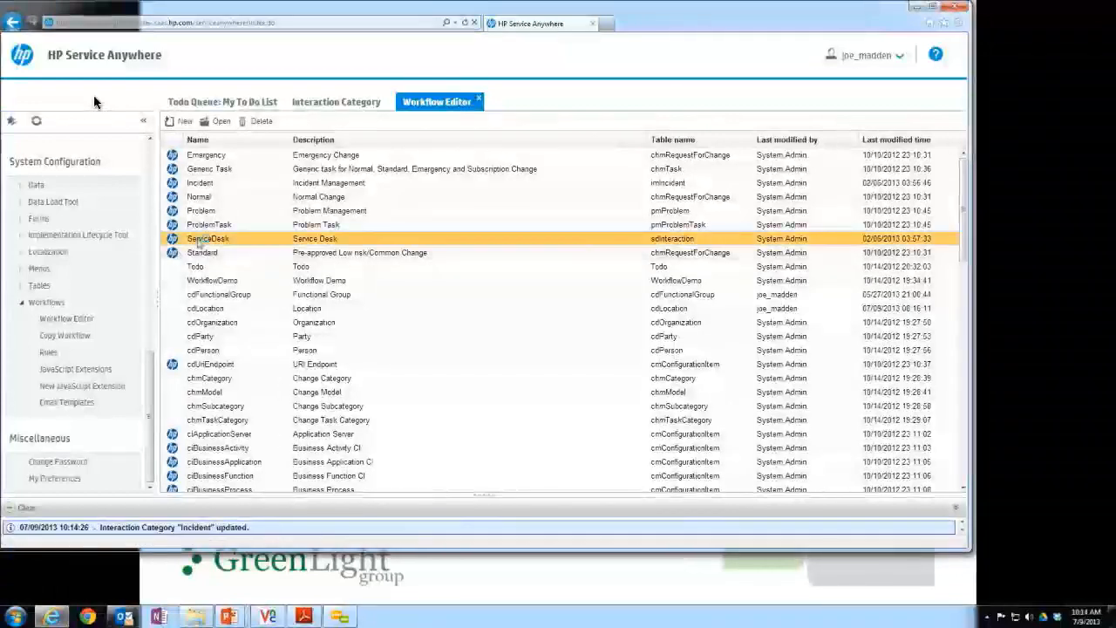
pyautogui.doubleClick(199, 240)
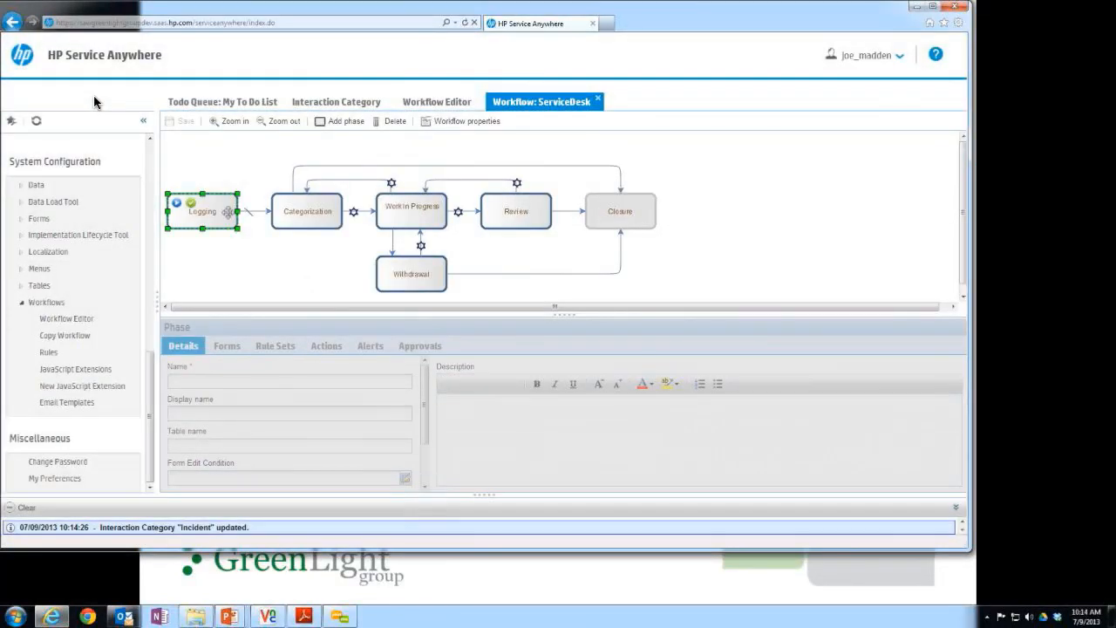
pyautogui.click(228, 212)
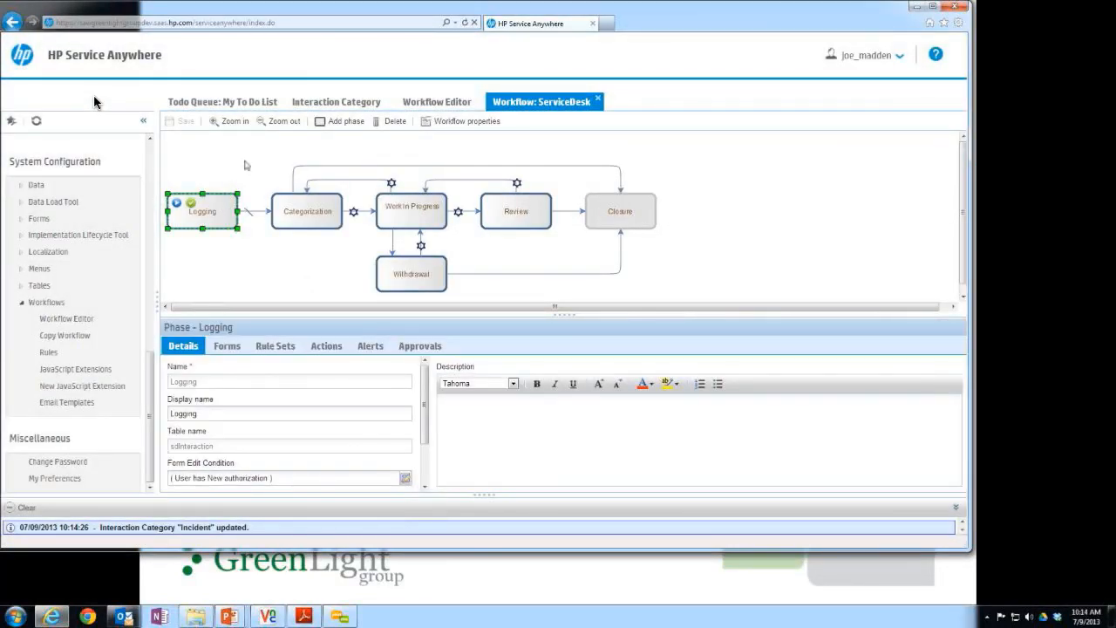
pyautogui.click(598, 101)
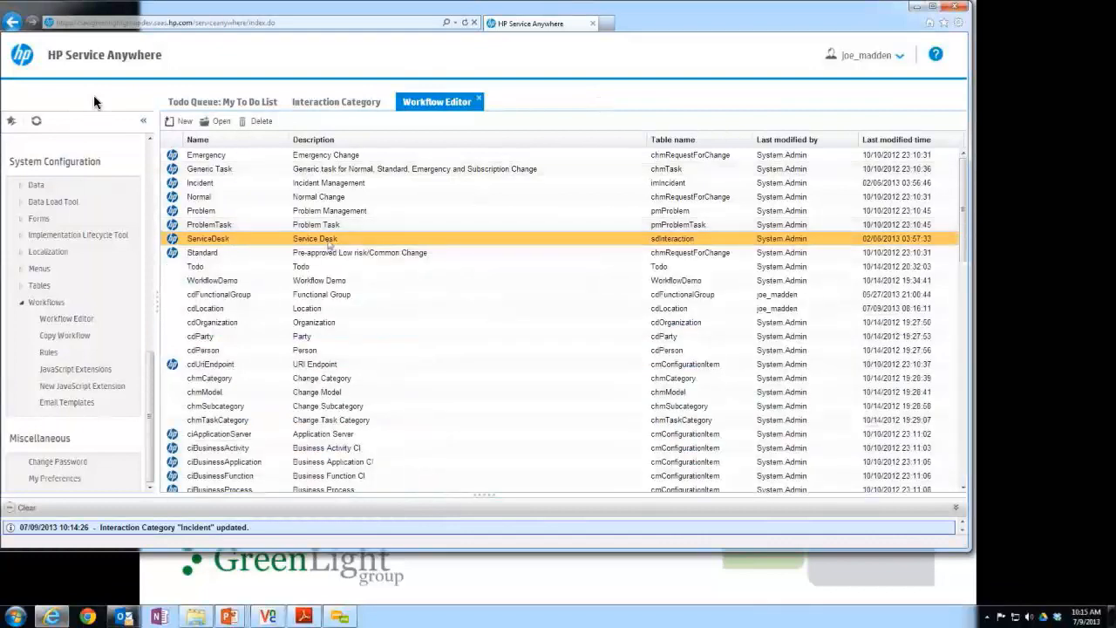
# Reopen the Incident interaction category and start the workflow cloning wizard with ServiceDesk as the workflow to copy.
pyautogui.click(61, 337)
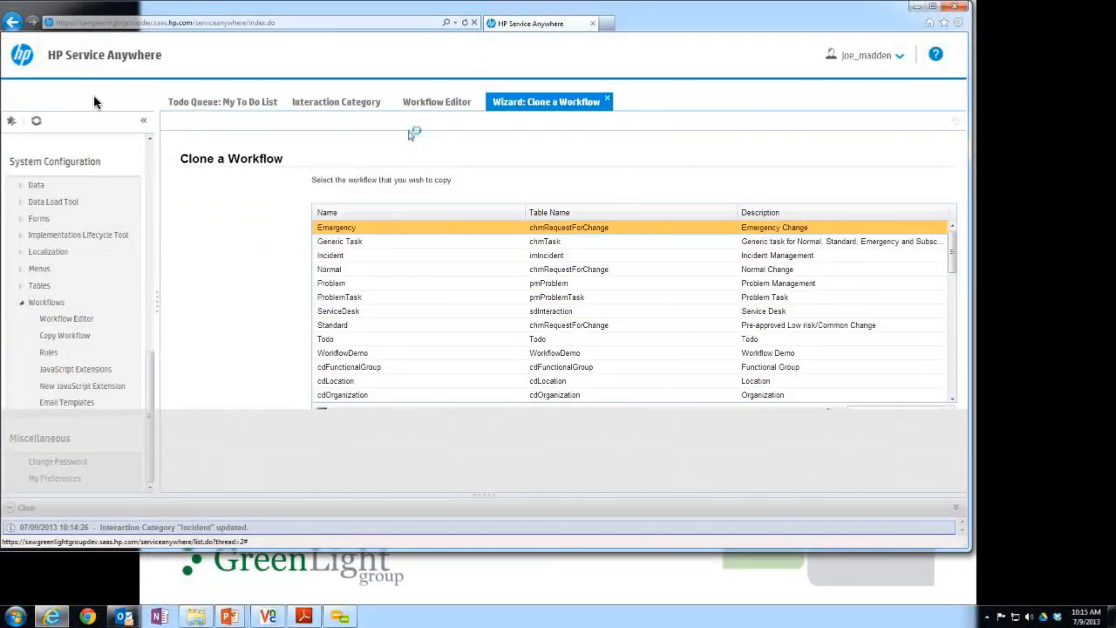
pyautogui.click(429, 103)
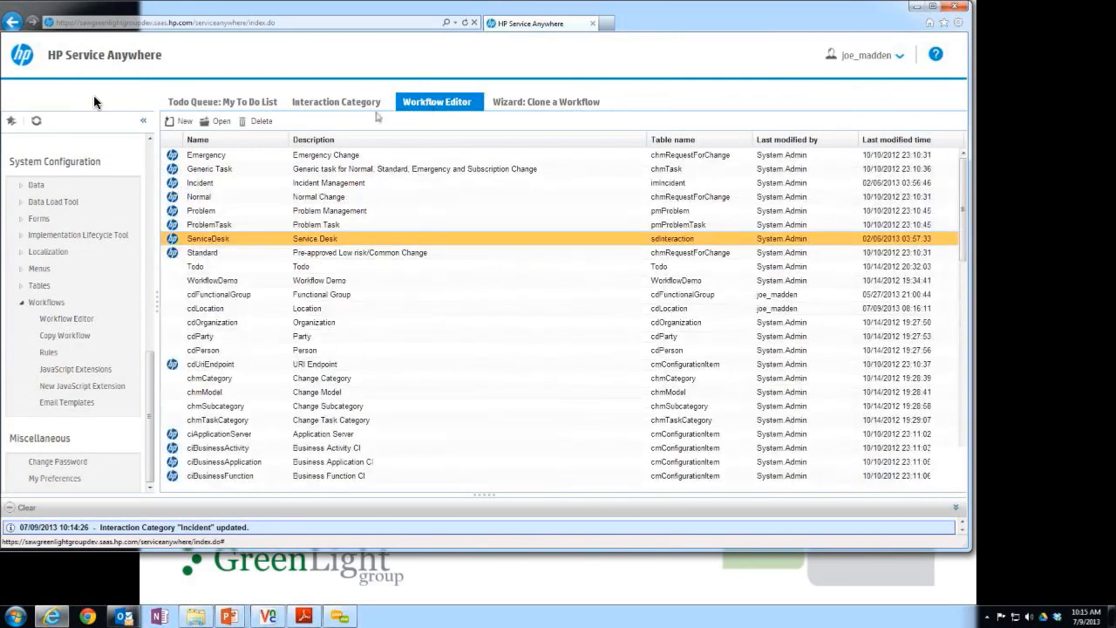
pyautogui.click(371, 106)
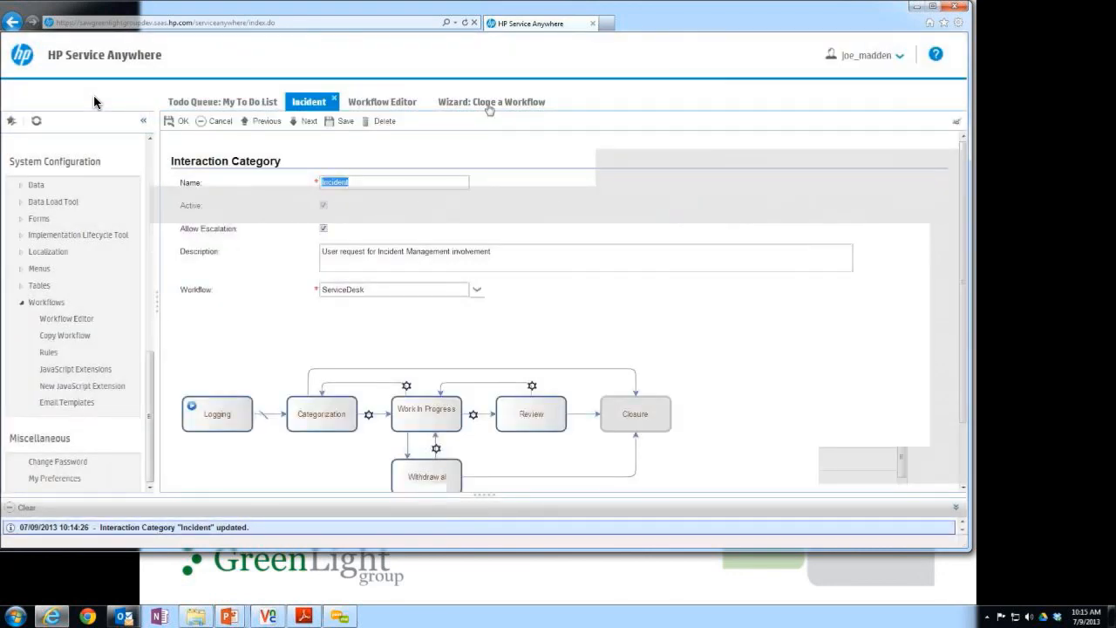
pyautogui.click(489, 105)
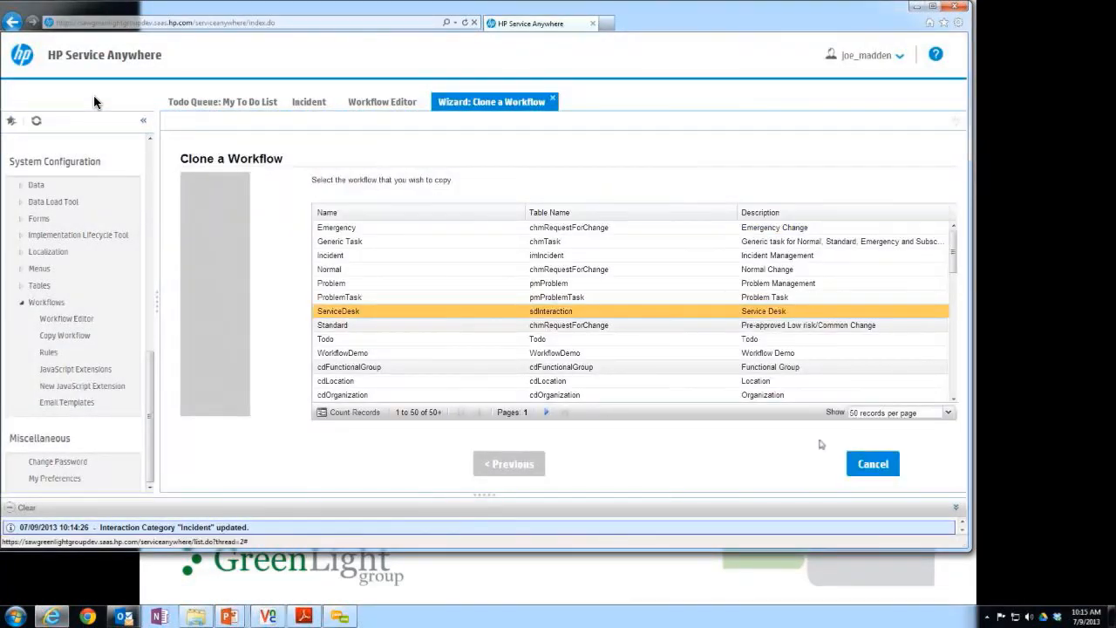
pyautogui.click(547, 314)
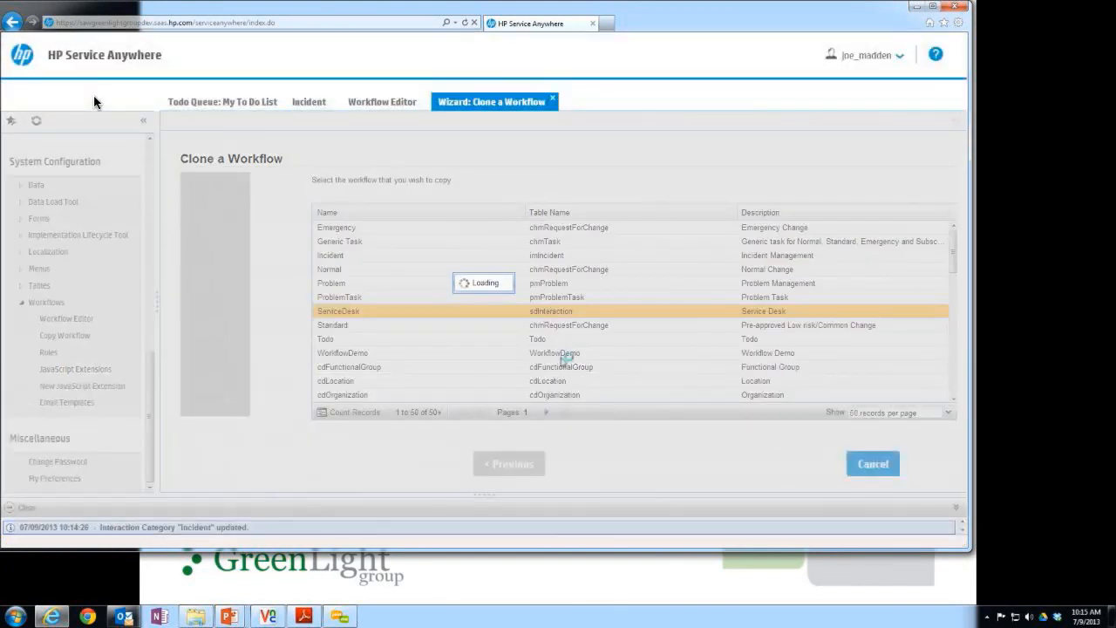
# Name the cloned workflow cc_0713_ServiceDesk, include its rule sets with the prefix cc.0713, and create the copy.
pyautogui.click(548, 211)
pyautogui.write('c')
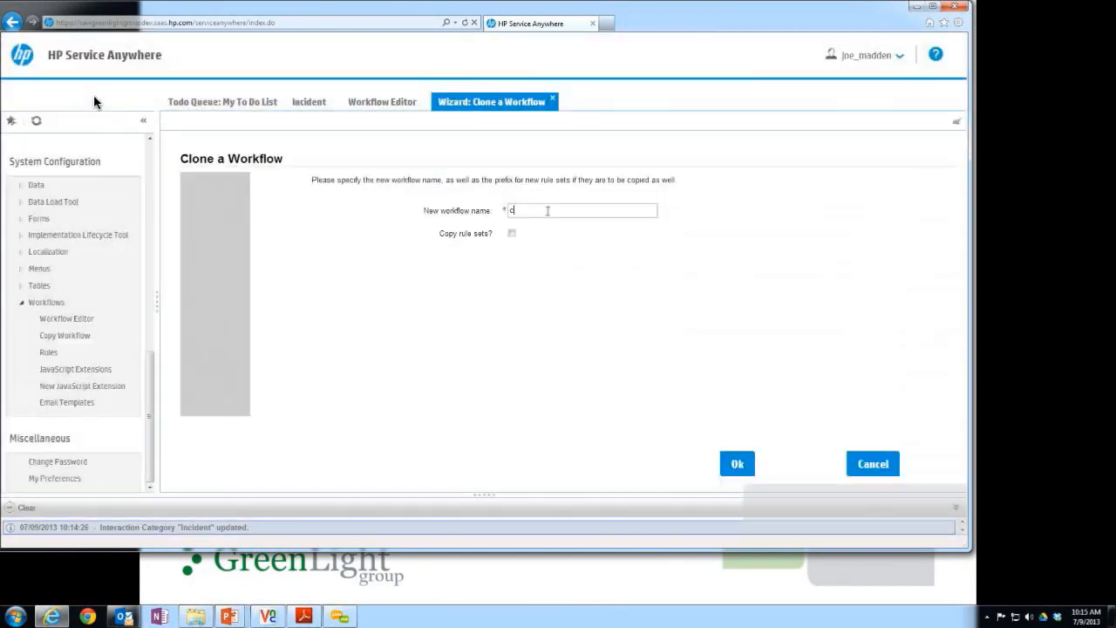
pyautogui.write('c')
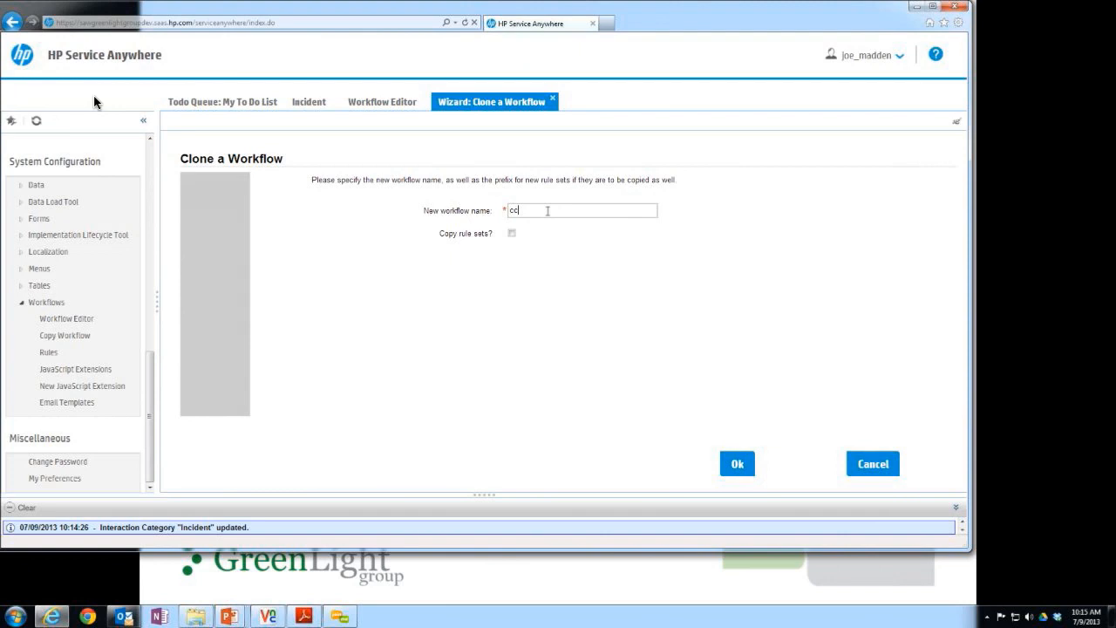
pyautogui.write('0713_ServiceDesk')
pyautogui.click(512, 234)
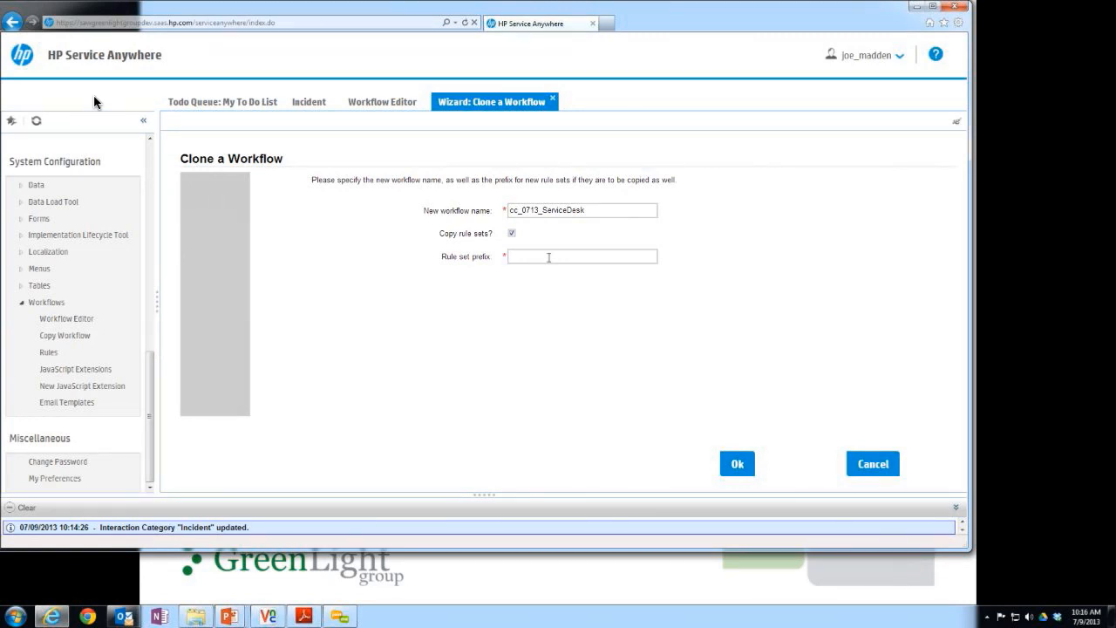
pyautogui.write('cc_0713')
pyautogui.click(737, 463)
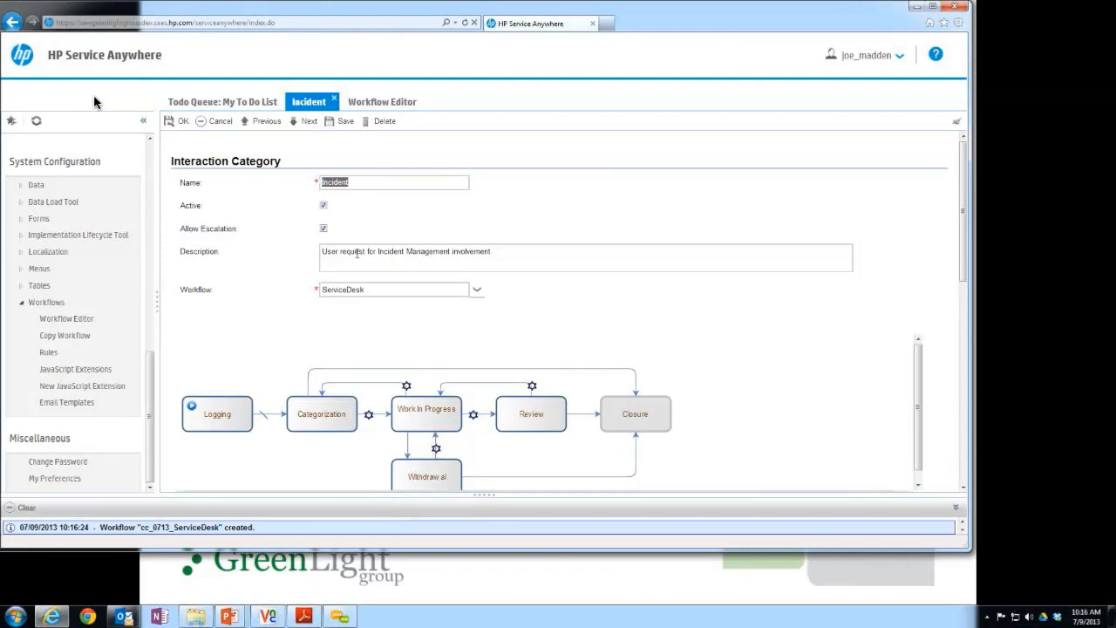
# Close and reopen the Workflow Editor to reload its list, and open the cc_0713_ServiceDesk workflow.
pyautogui.click(368, 103)
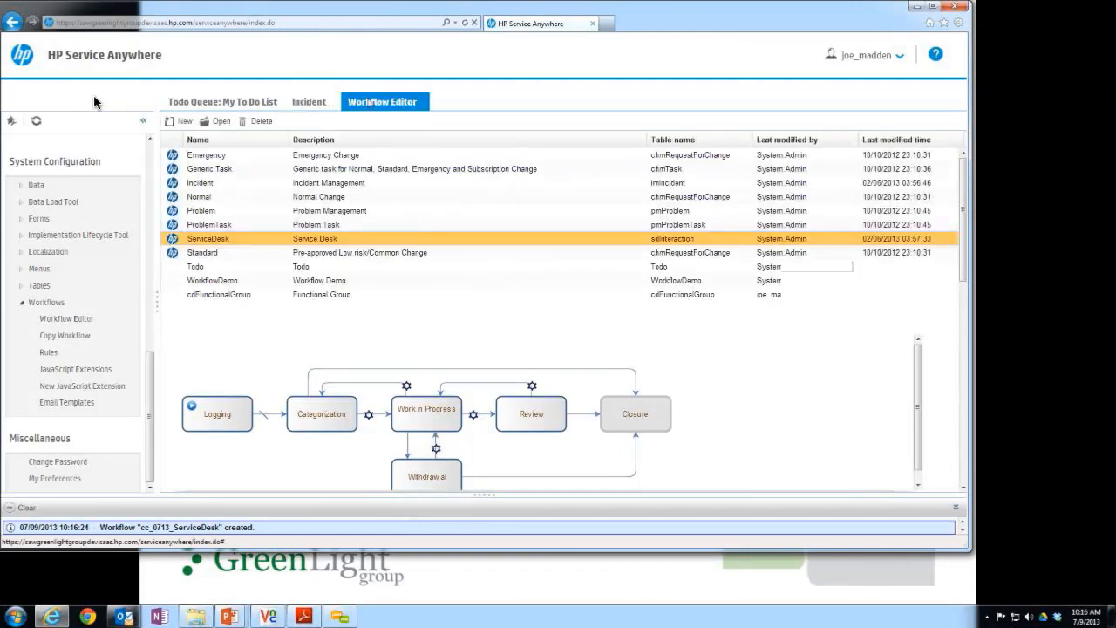
pyautogui.click(425, 99)
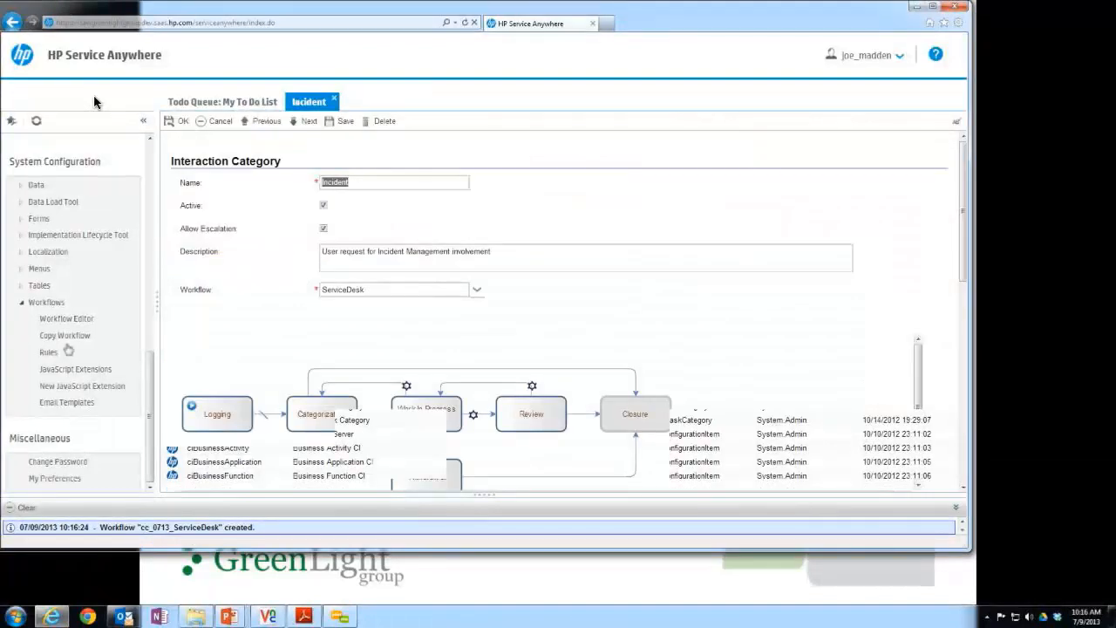
pyautogui.click(68, 320)
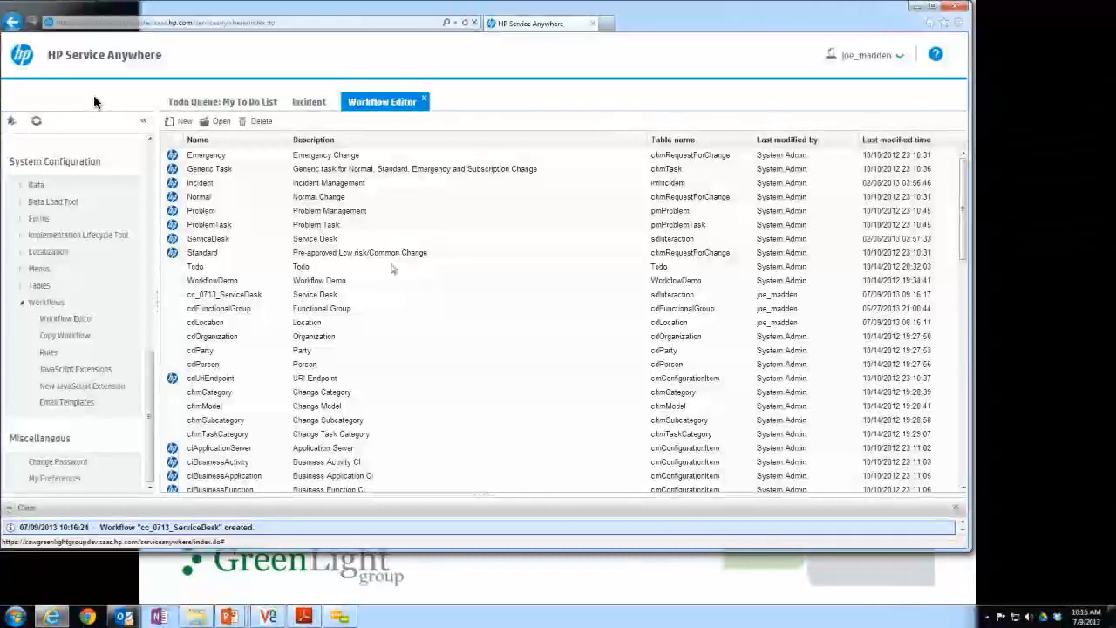
pyautogui.click(255, 297)
pyautogui.doubleClick(253, 297)
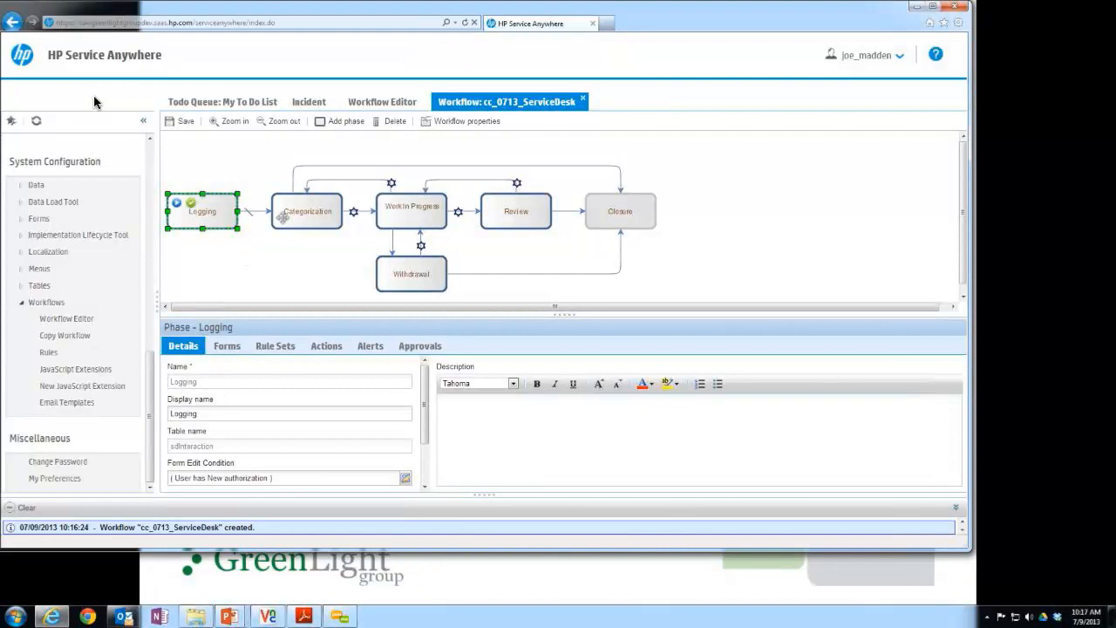
# Examine the cloned workflow's phases from Categorization to Closure, plus the Categorization–Closure and Work In Progress–Categorization transitions.
pyautogui.click(284, 220)
pyautogui.click(419, 214)
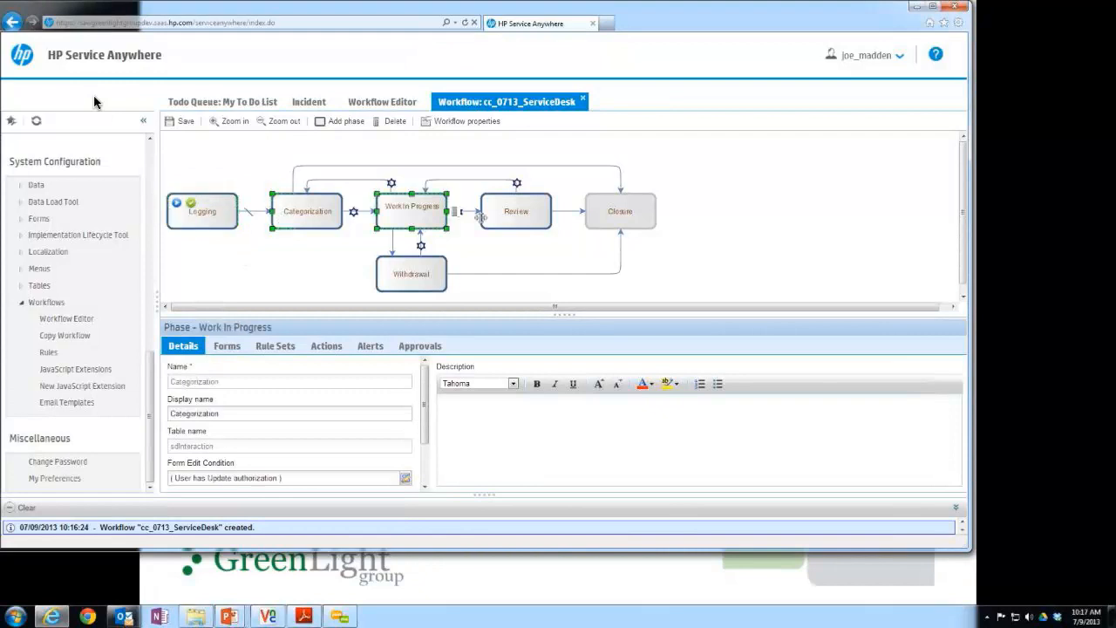
pyautogui.click(485, 218)
pyautogui.click(600, 221)
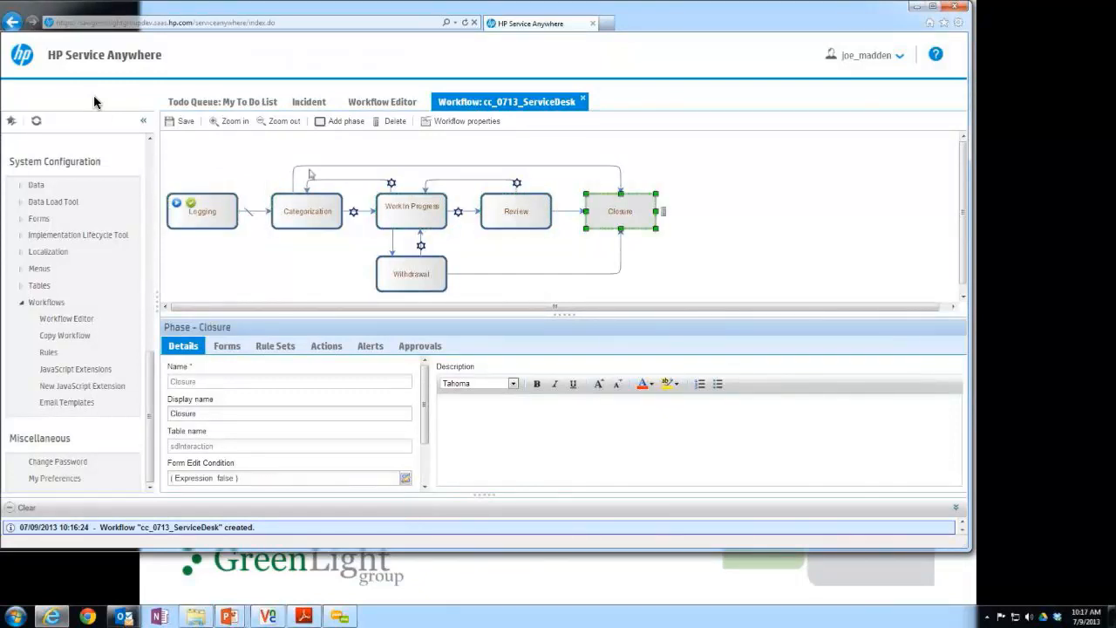
pyautogui.click(308, 166)
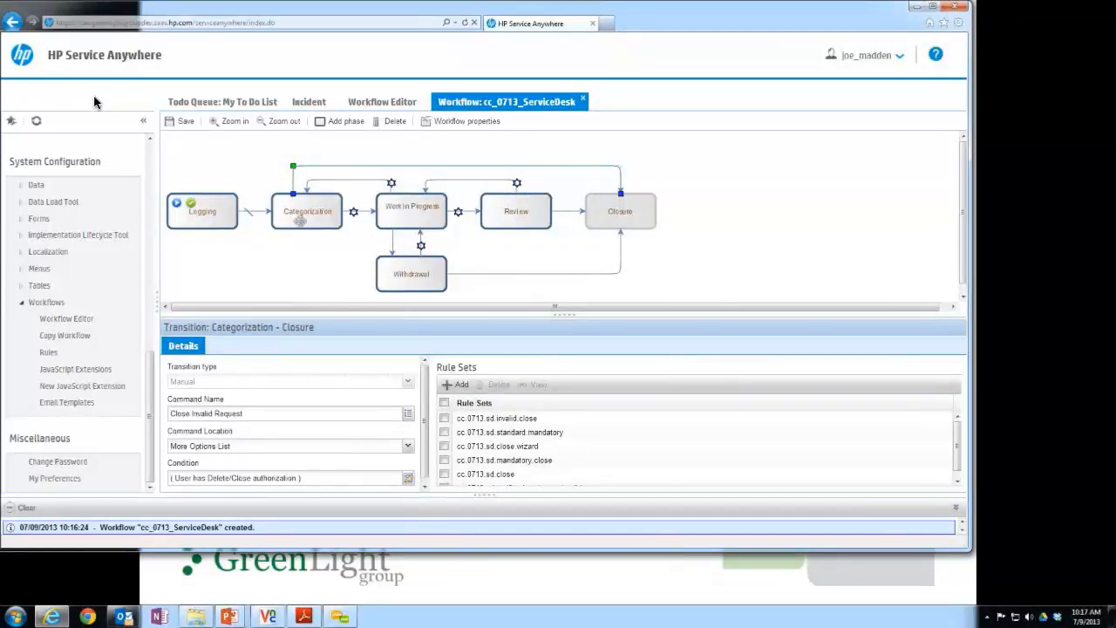
pyautogui.click(356, 178)
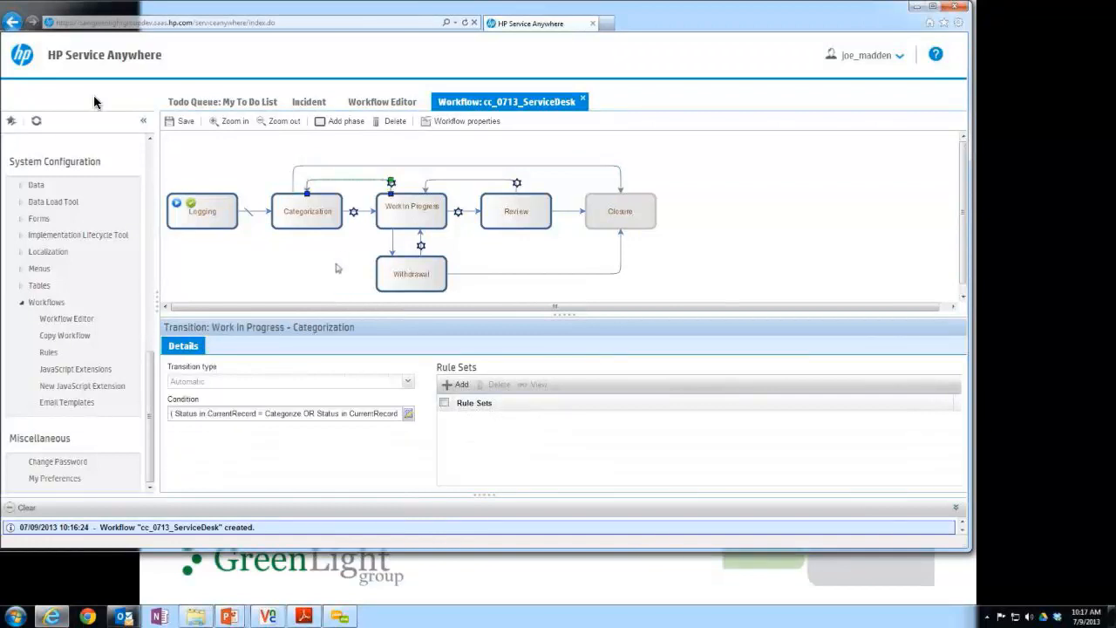
# Examine the Categorization–Work In Progress transition, followed by the Logging phase's details and display form.
pyautogui.click(355, 216)
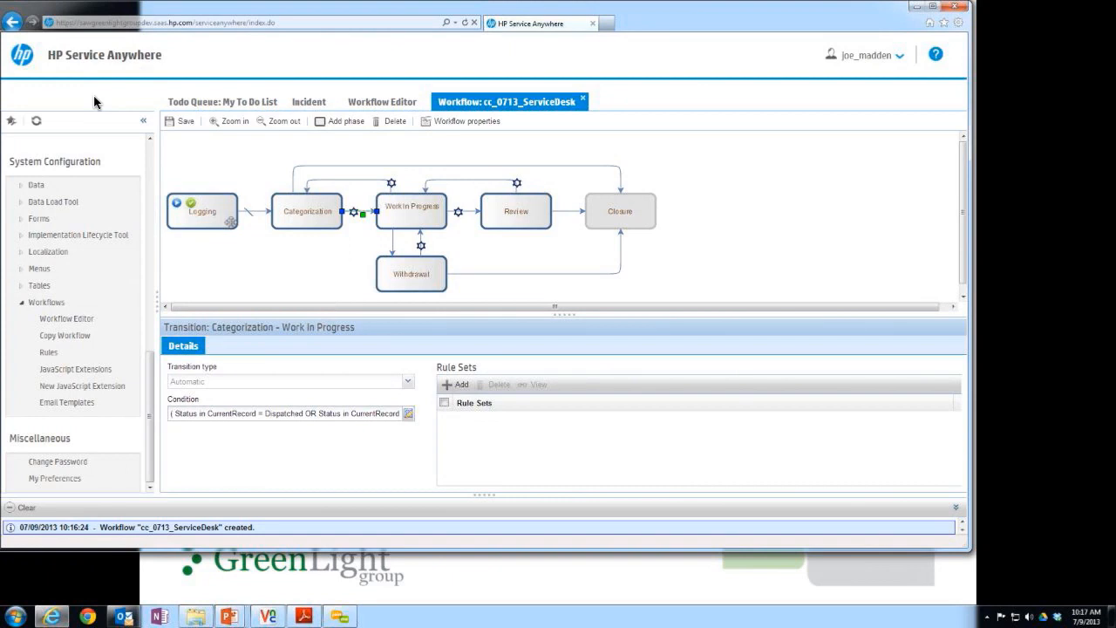
pyautogui.click(228, 220)
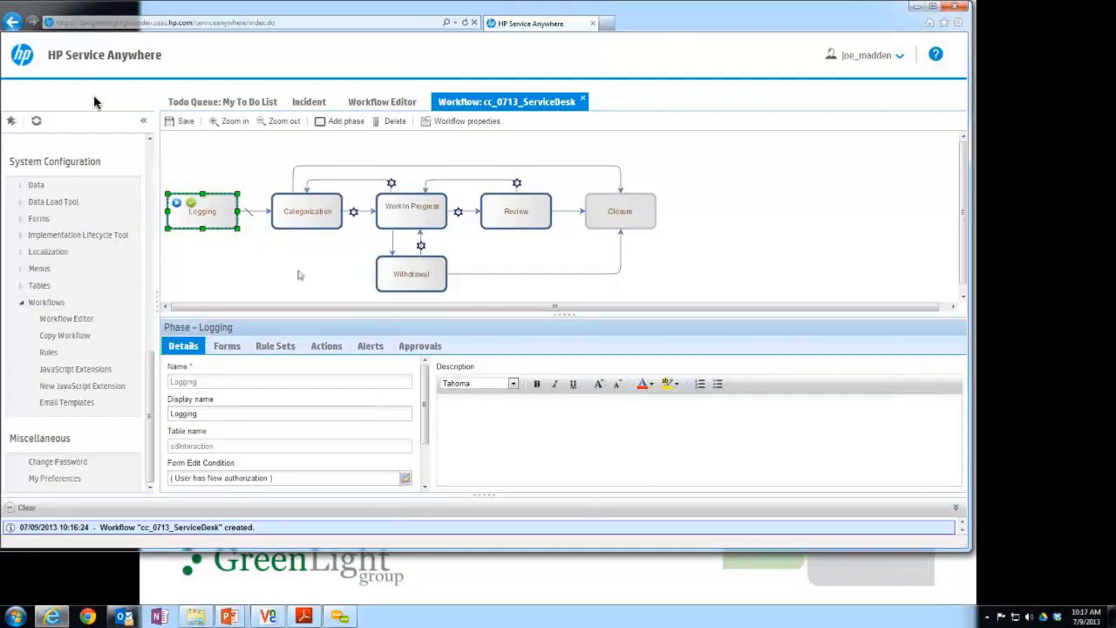
pyautogui.click(248, 265)
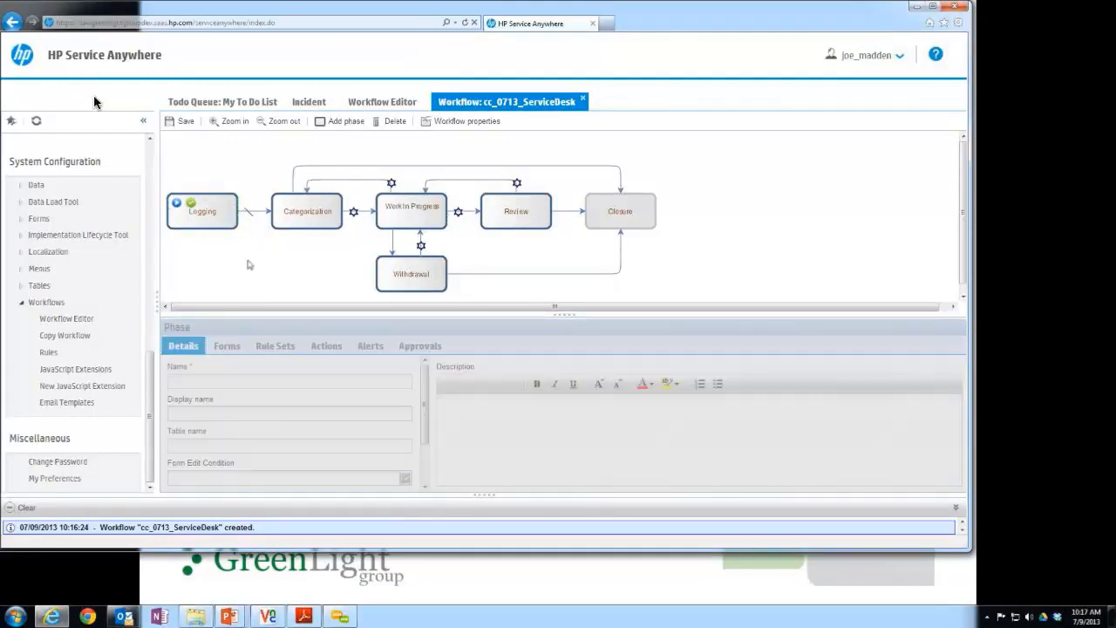
pyautogui.click(228, 224)
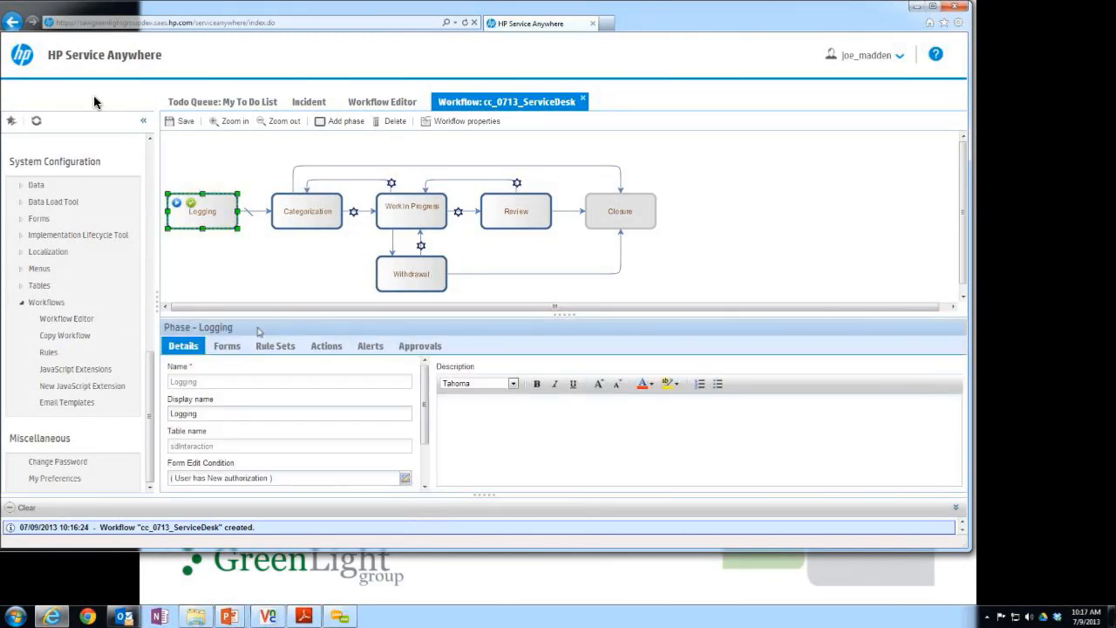
pyautogui.click(228, 346)
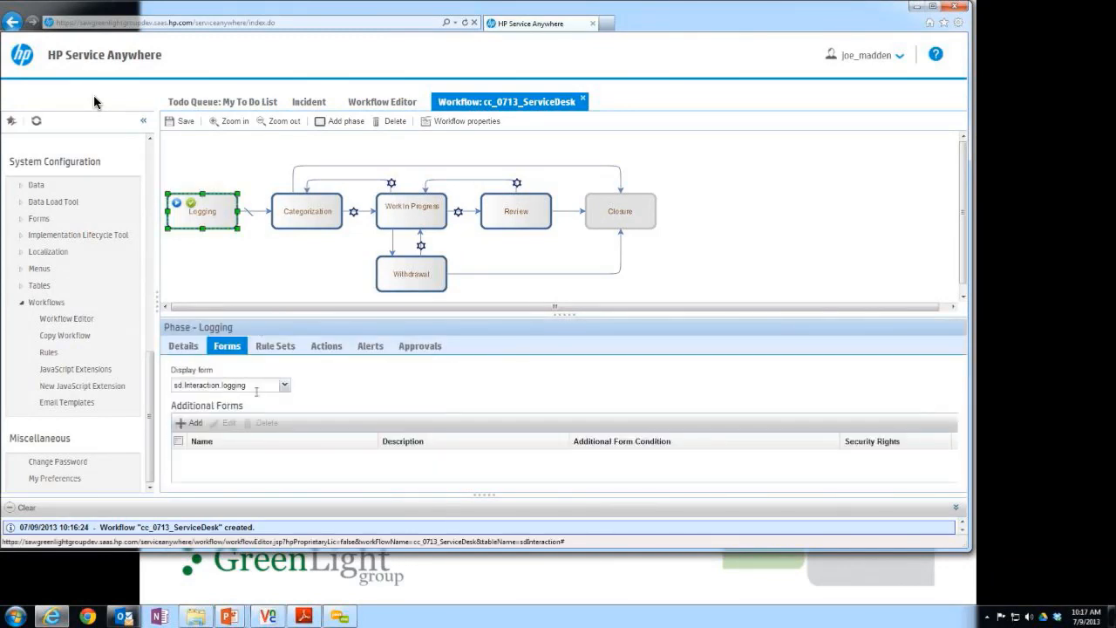
pyautogui.click(256, 389)
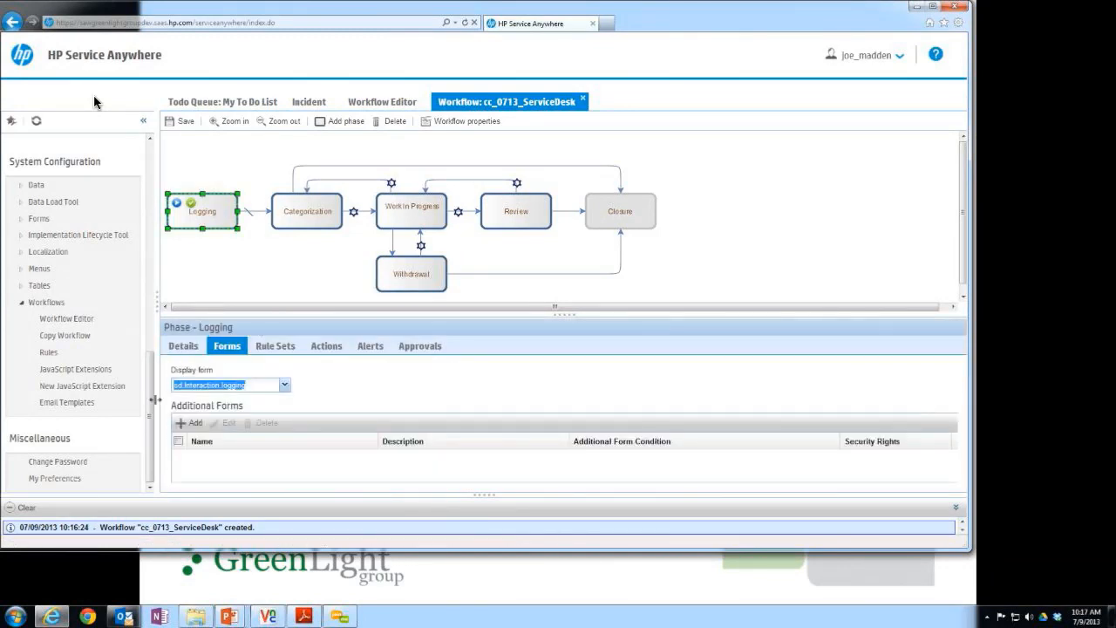
# Examine the Categorization phase's display form and on-enter rule sets, plus the display forms of the Work In Progress and Review phases.
pyautogui.click(306, 218)
pyautogui.moveTo(172, 385); pyautogui.dragTo(170, 386)
pyautogui.click(263, 345)
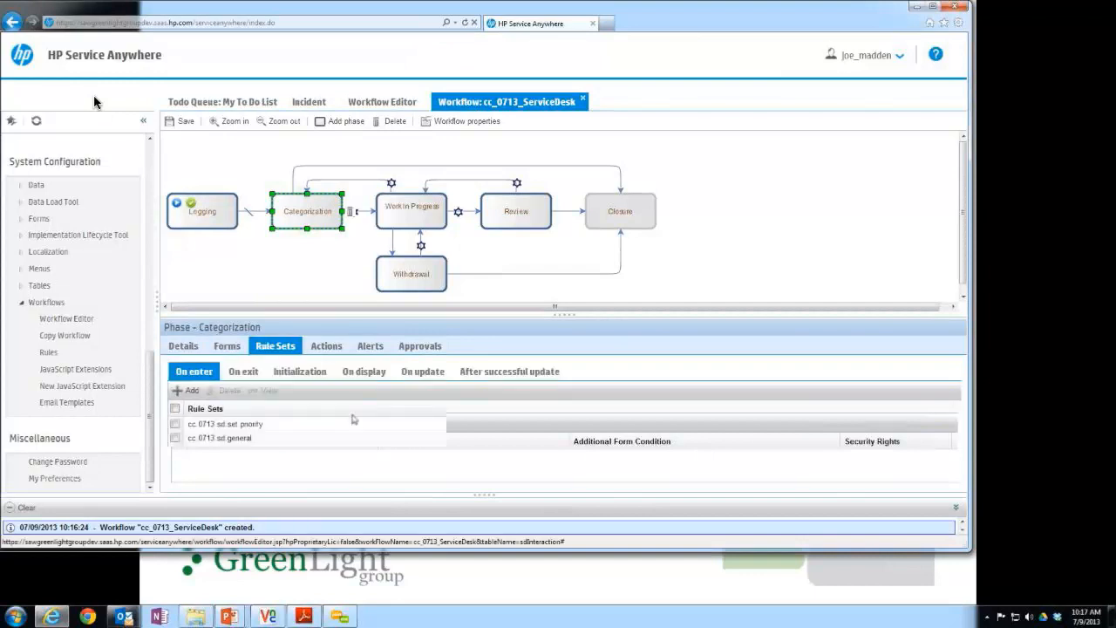
pyautogui.click(229, 347)
pyautogui.click(411, 214)
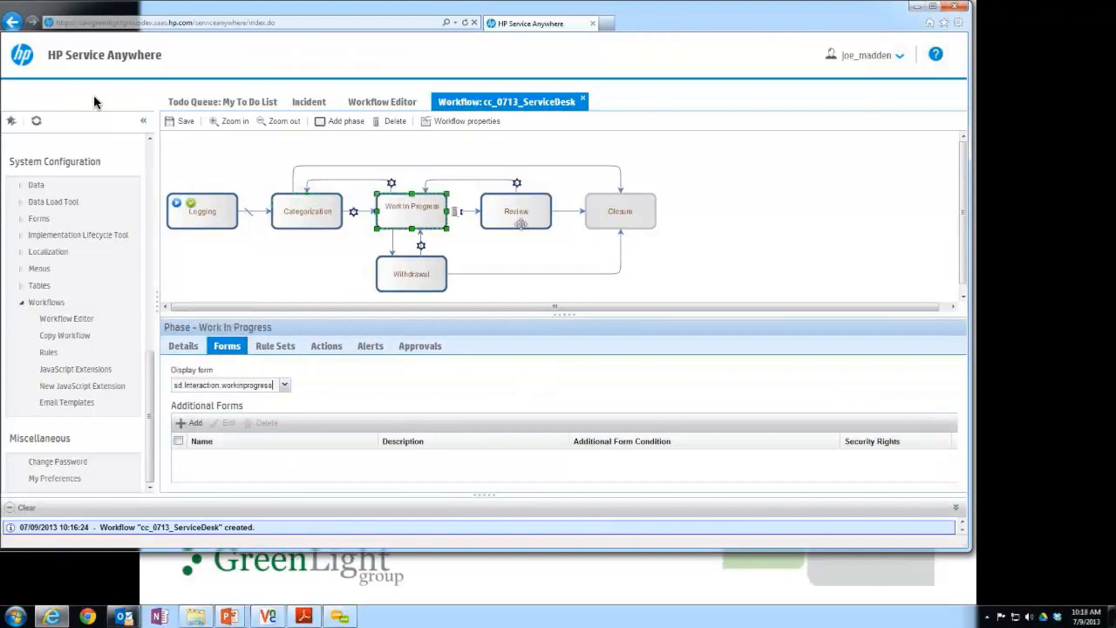
pyautogui.click(520, 224)
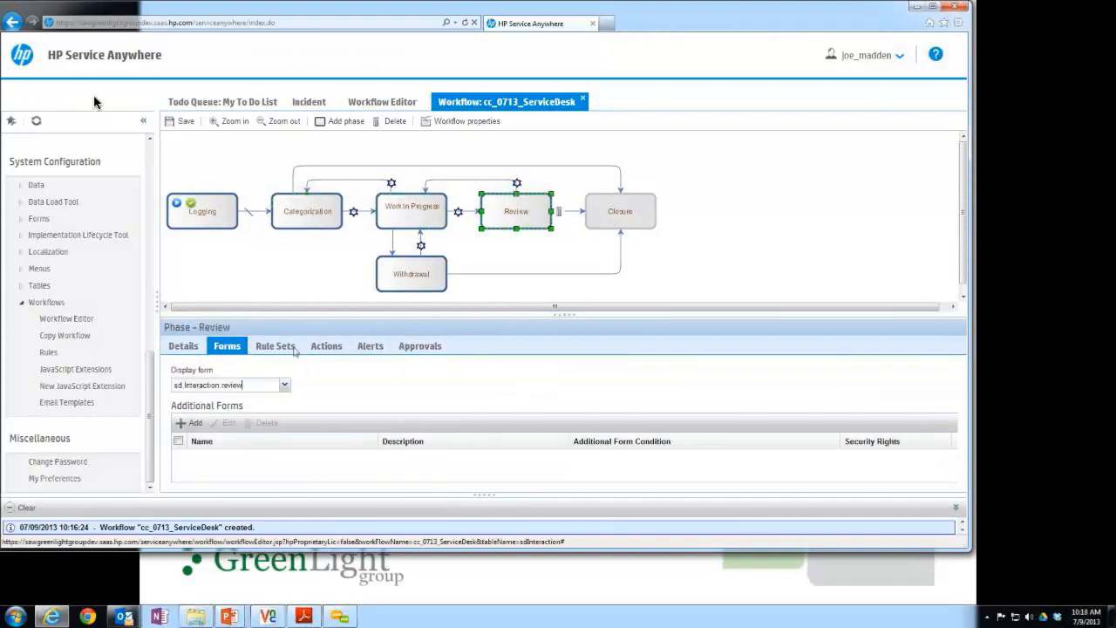
# Examine the on-enter rule sets of the Review, Closure, Categorization and Logging phases.
pyautogui.click(274, 346)
pyautogui.click(620, 211)
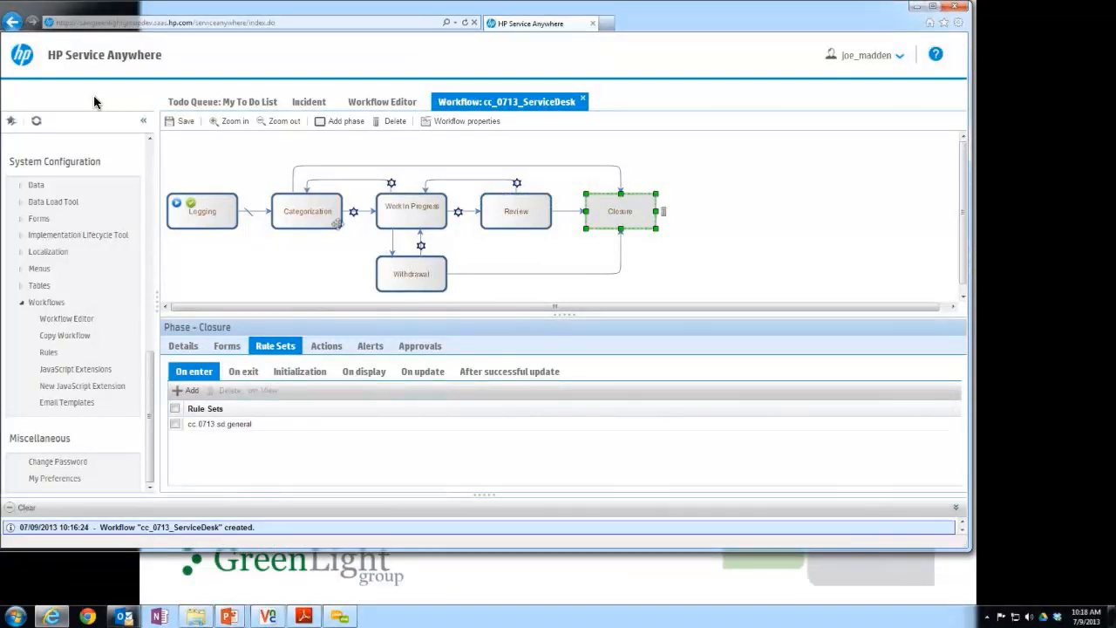
pyautogui.click(337, 223)
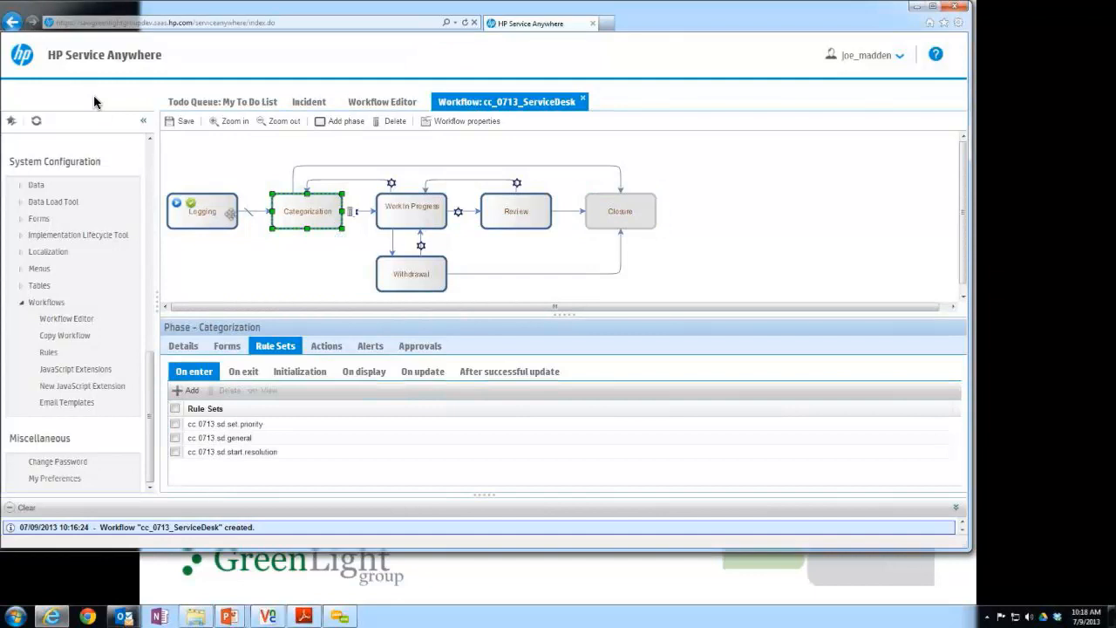
pyautogui.click(233, 224)
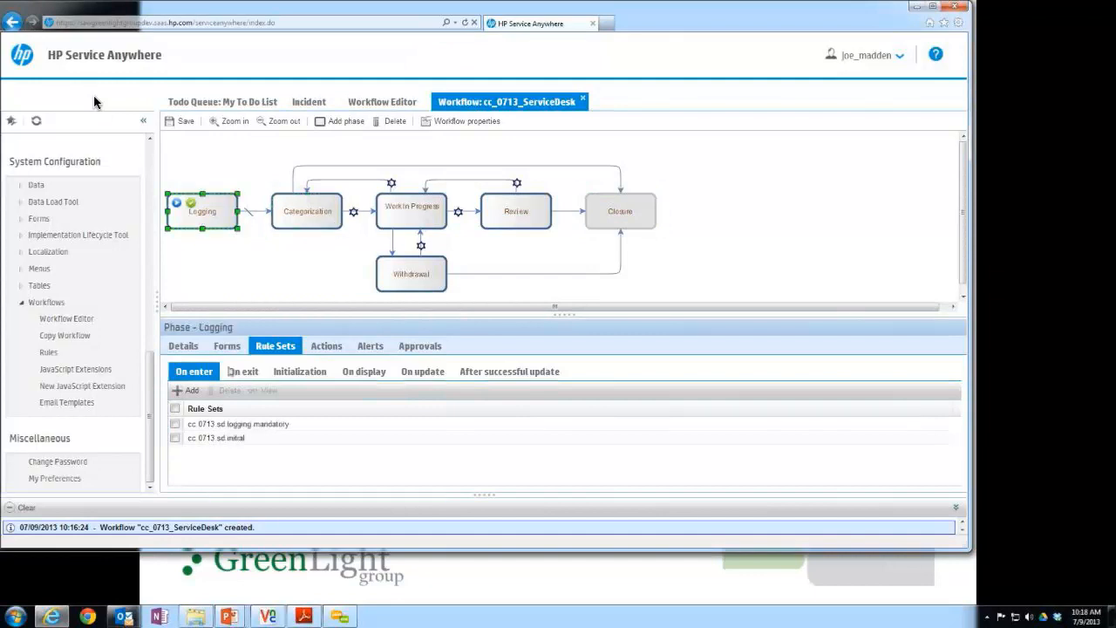
# Copy the Logging phase's display form name and open the Form Editor.
pyautogui.click(226, 345)
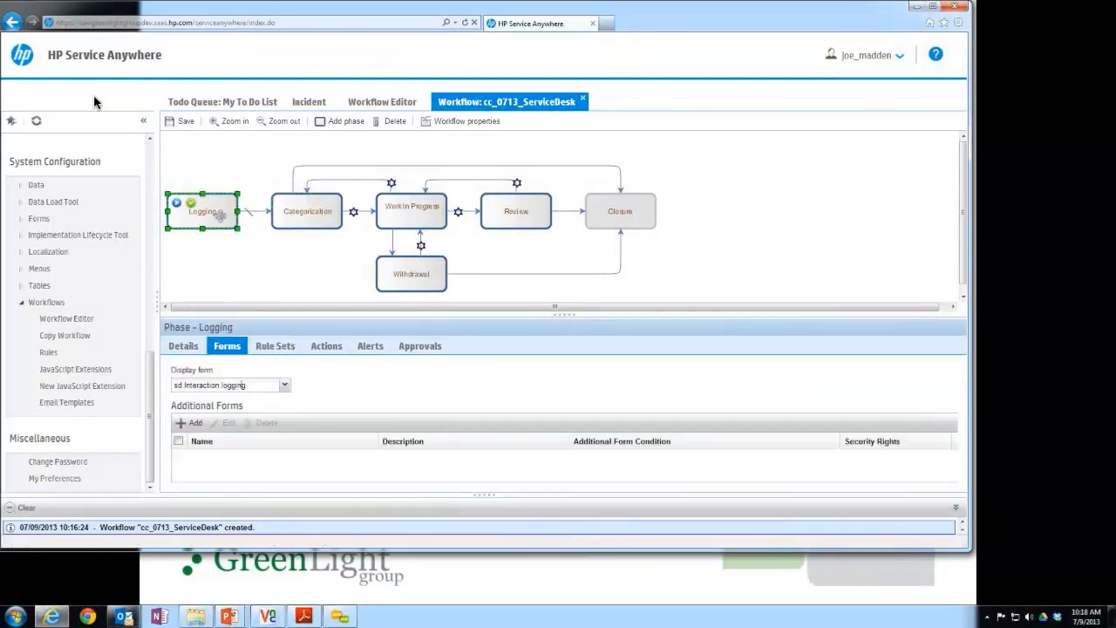
pyautogui.click(233, 386)
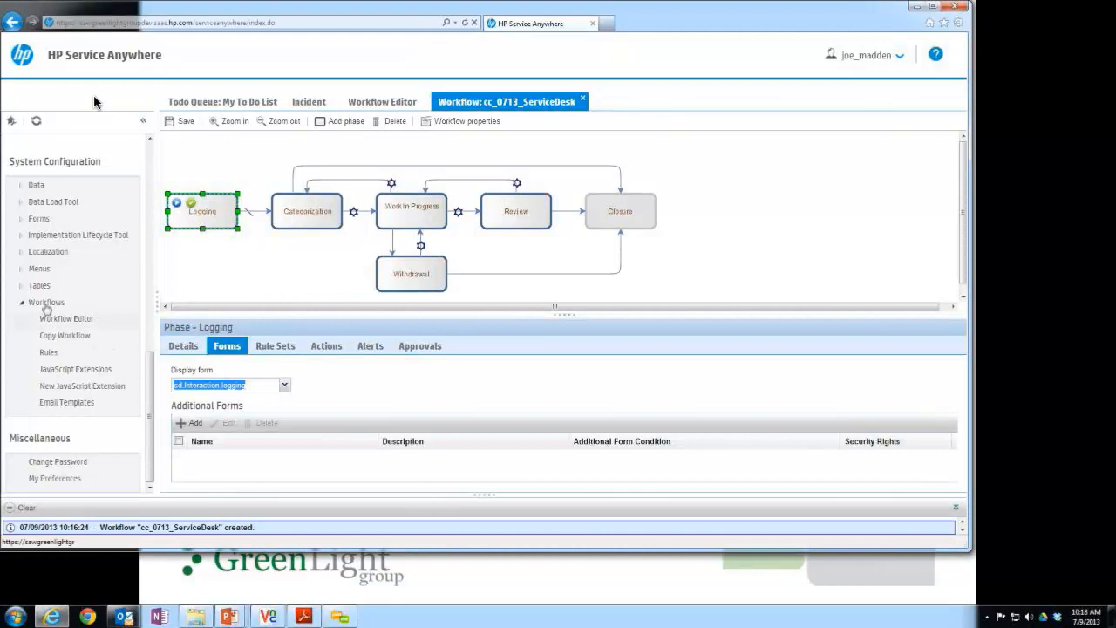
pyautogui.click(23, 220)
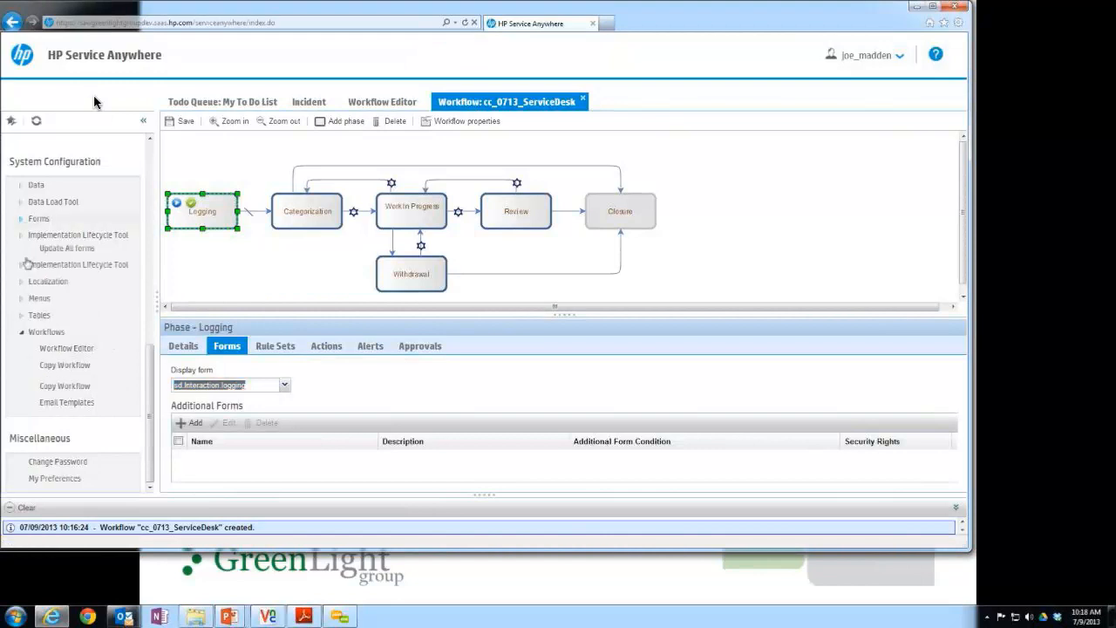
pyautogui.click(78, 238)
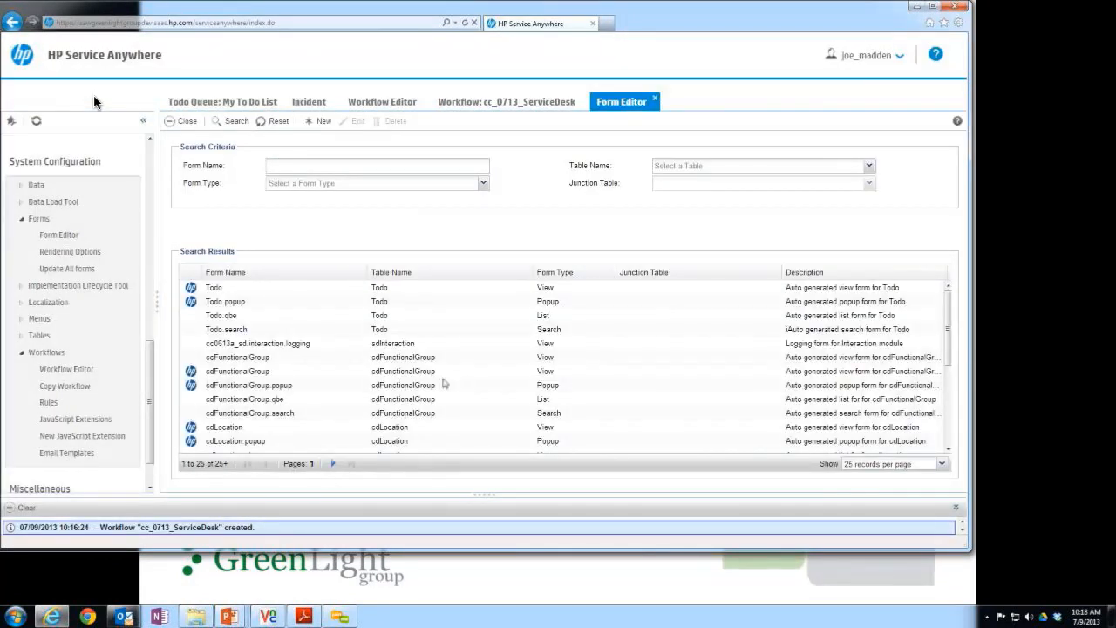
# Search the forms for sd.Interaction.logging and open that form.
pyautogui.scroll(-3, 443, 383)
pyautogui.scroll(-2, 453, 385)
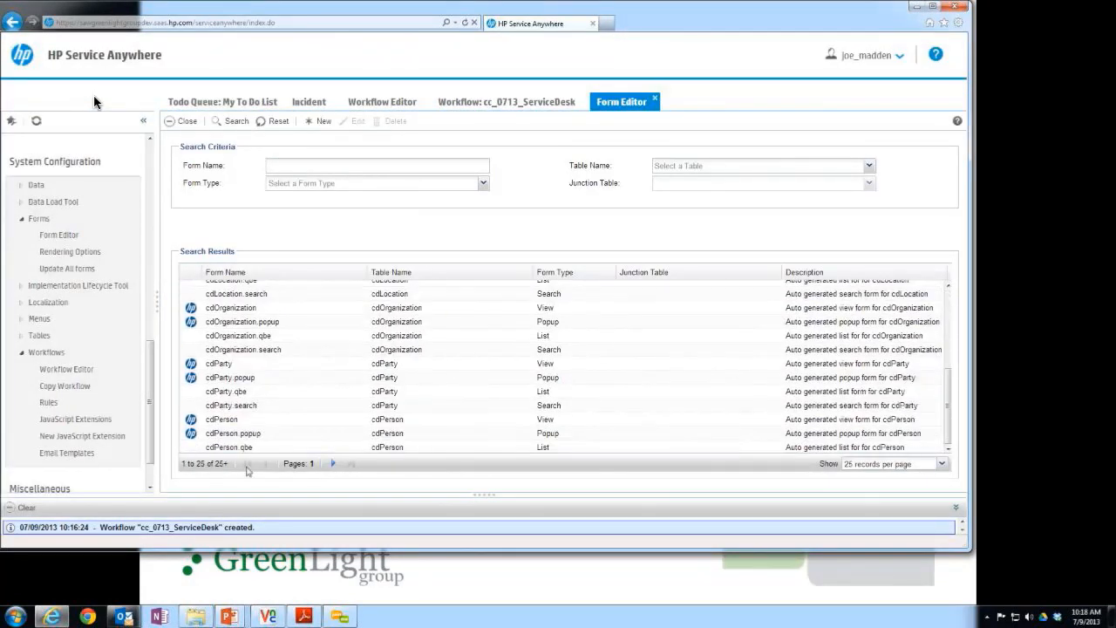
pyautogui.click(333, 463)
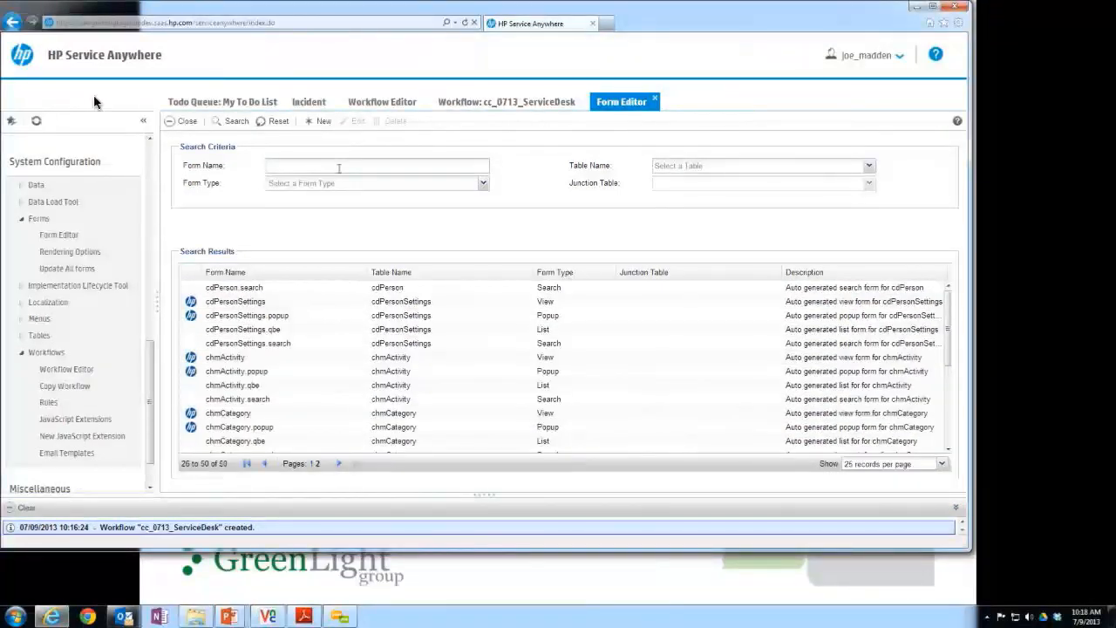
pyautogui.write('sd interaction logging')
pyautogui.click(233, 123)
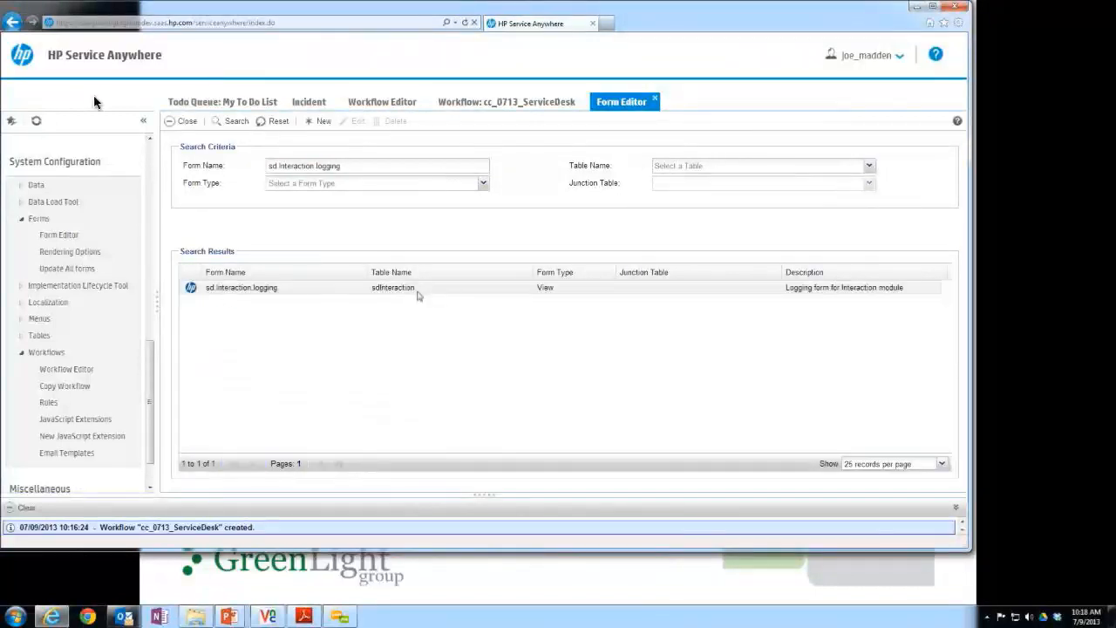
pyautogui.doubleClick(417, 294)
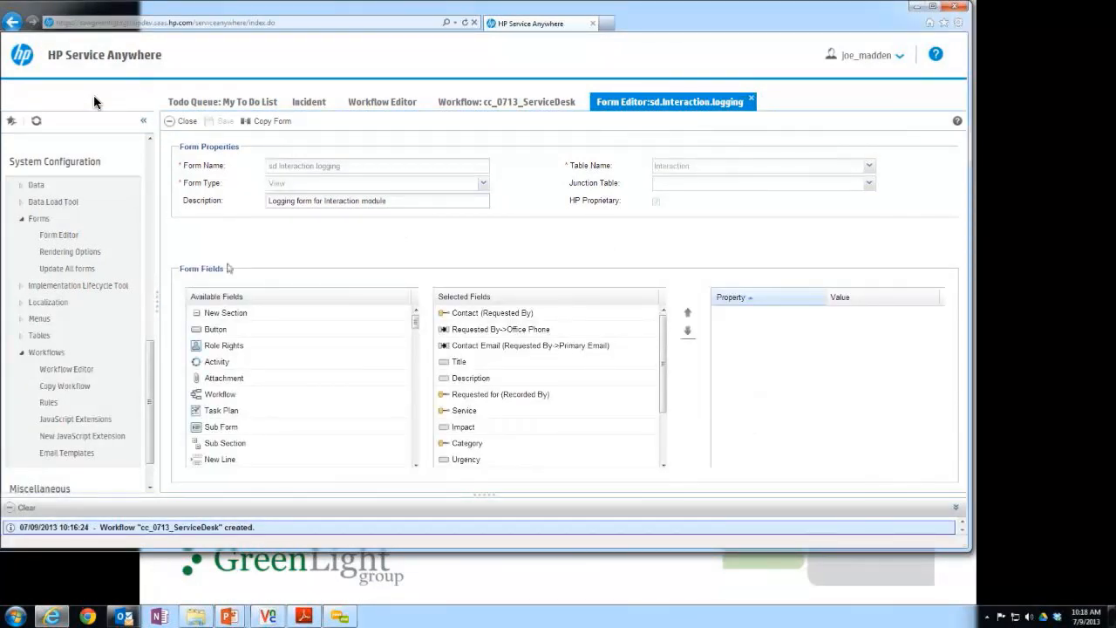
# Examine the available and selected fields of the sd.Interaction.logging form.
pyautogui.scroll(-2, 235, 327)
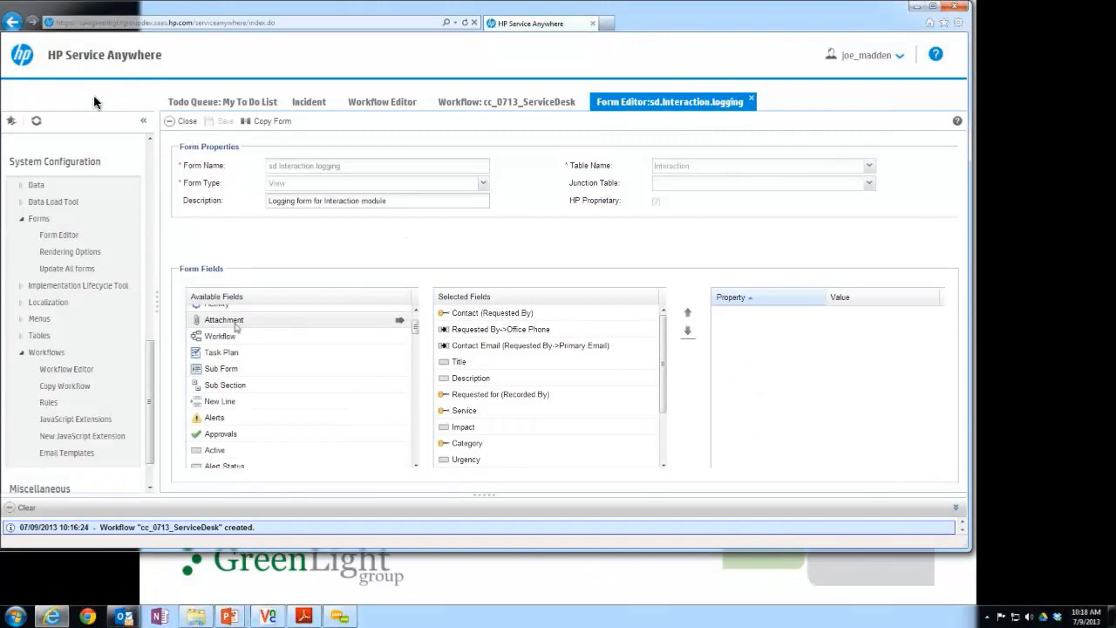
pyautogui.scroll(-5, 236, 327)
pyautogui.scroll(-5, 308, 376)
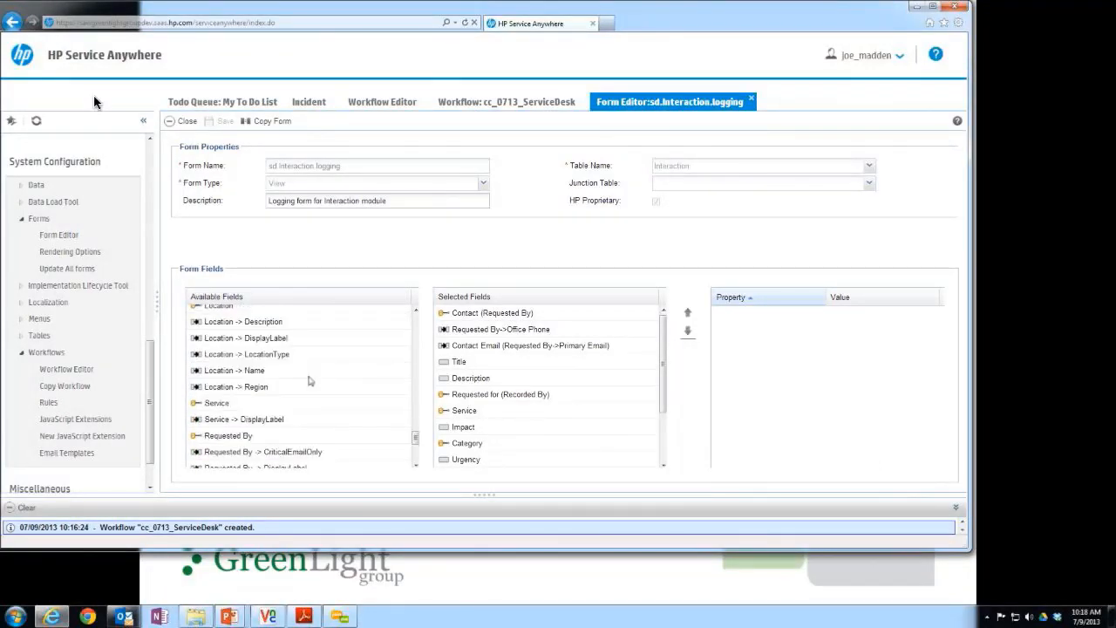
pyautogui.scroll(4, 301, 392)
pyautogui.scroll(5, 294, 404)
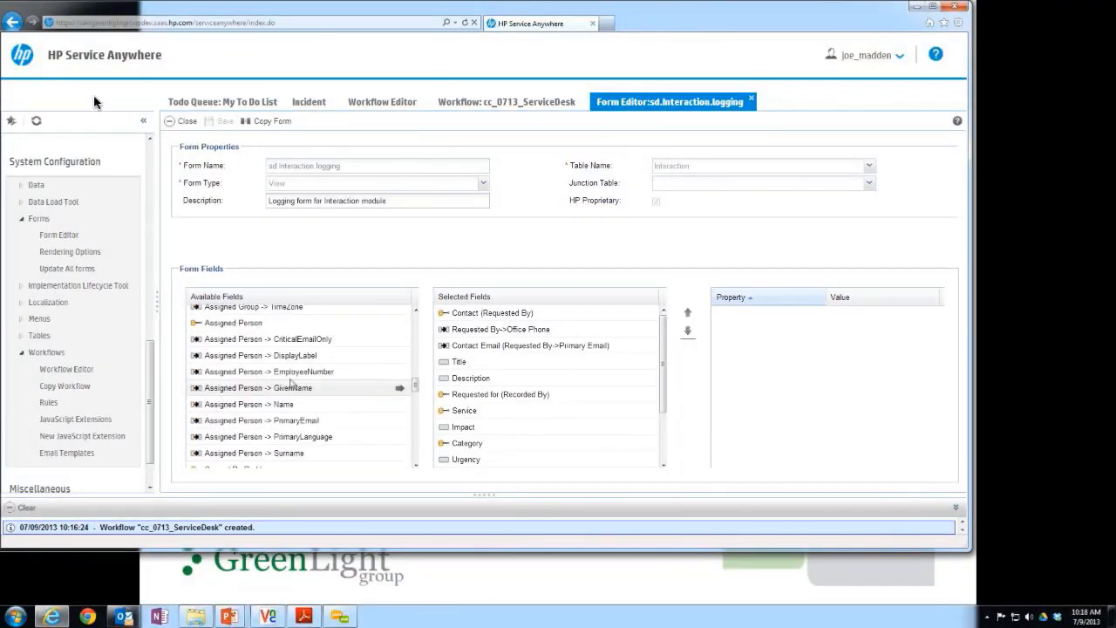
pyautogui.scroll(5, 290, 384)
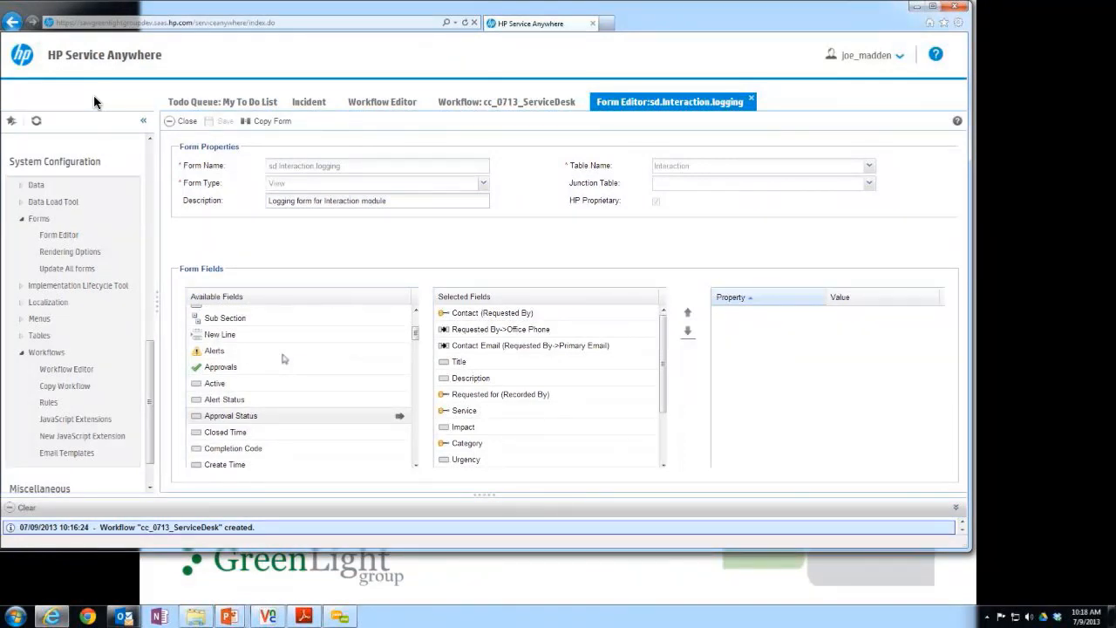
pyautogui.scroll(3, 284, 358)
pyautogui.moveTo(665, 341); pyautogui.dragTo(663, 309)
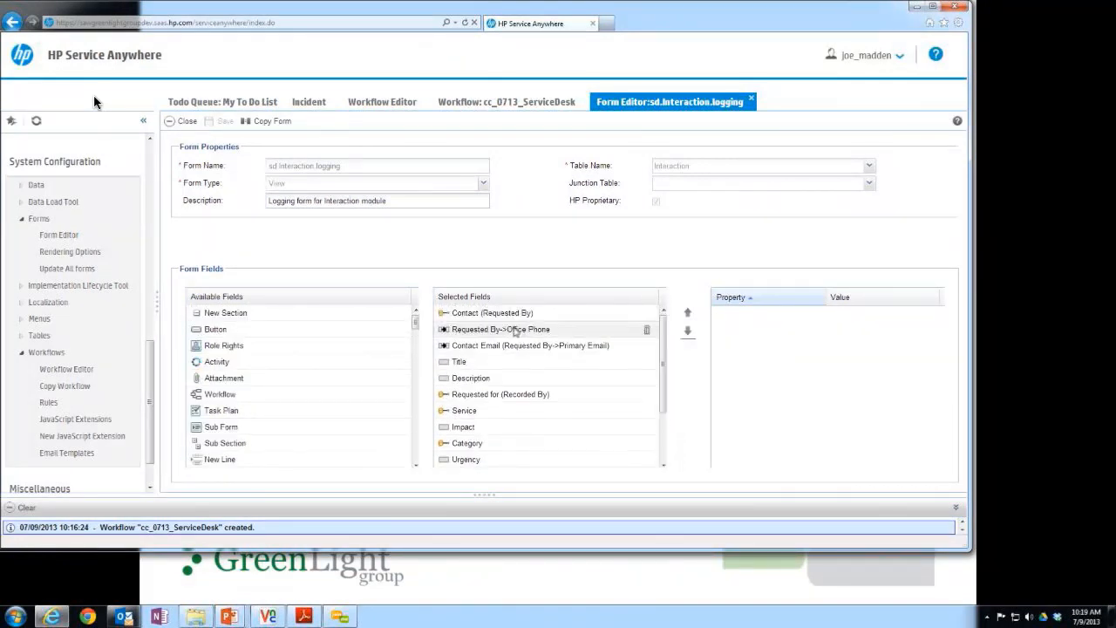
# Examine the properties of the selected fields Requested By->Office Phone, Title and Description, and look through the available fields again.
pyautogui.click(516, 330)
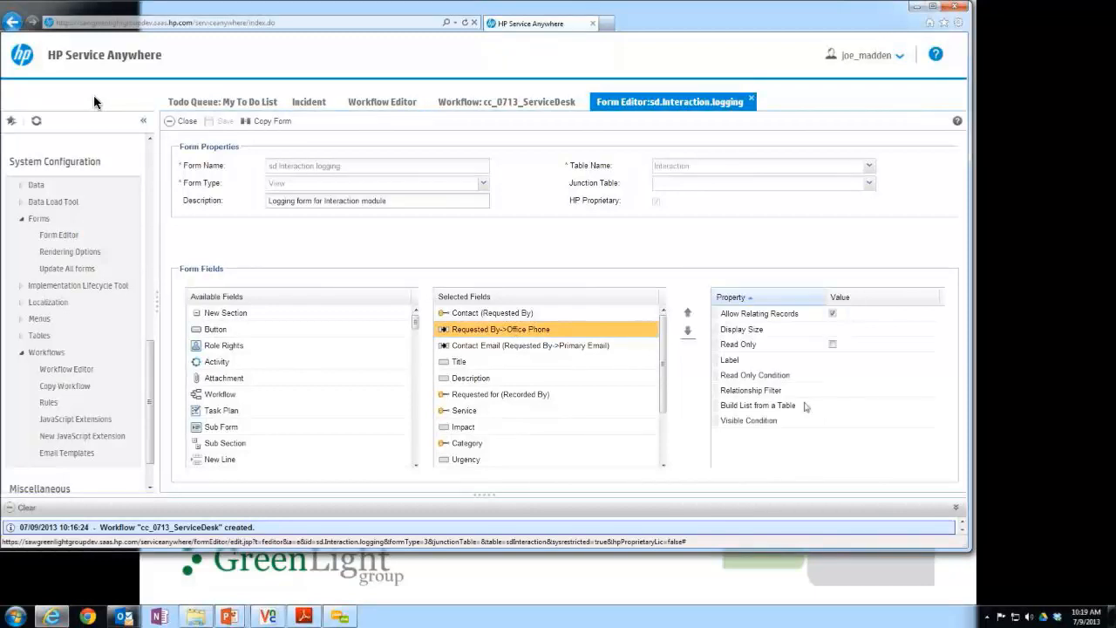
pyautogui.click(523, 361)
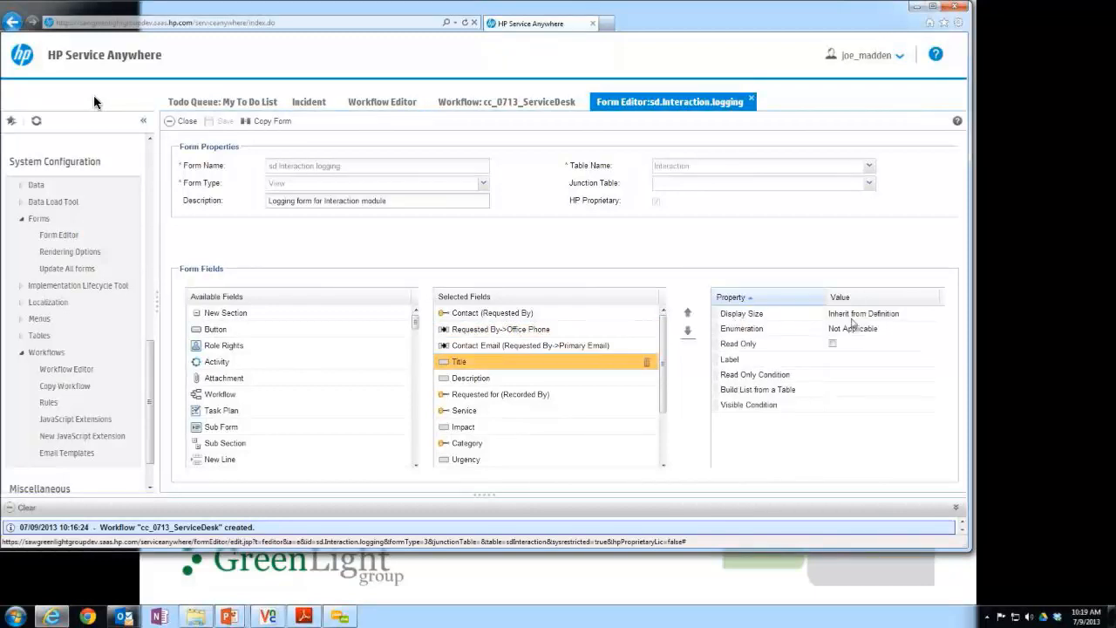
pyautogui.click(505, 377)
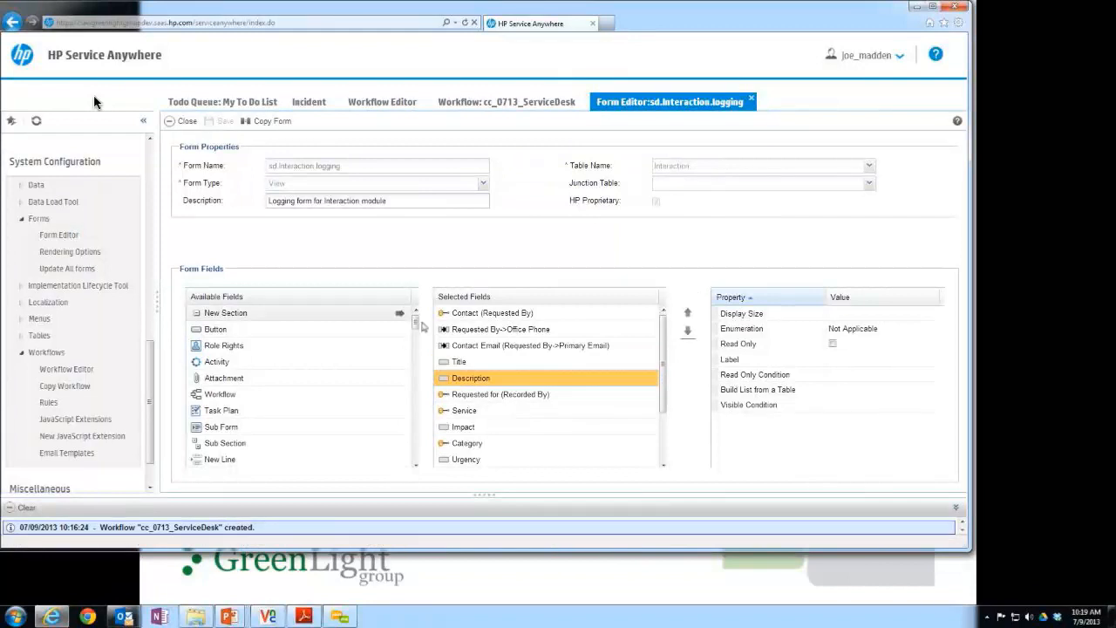
pyautogui.scroll(-5, 419, 397)
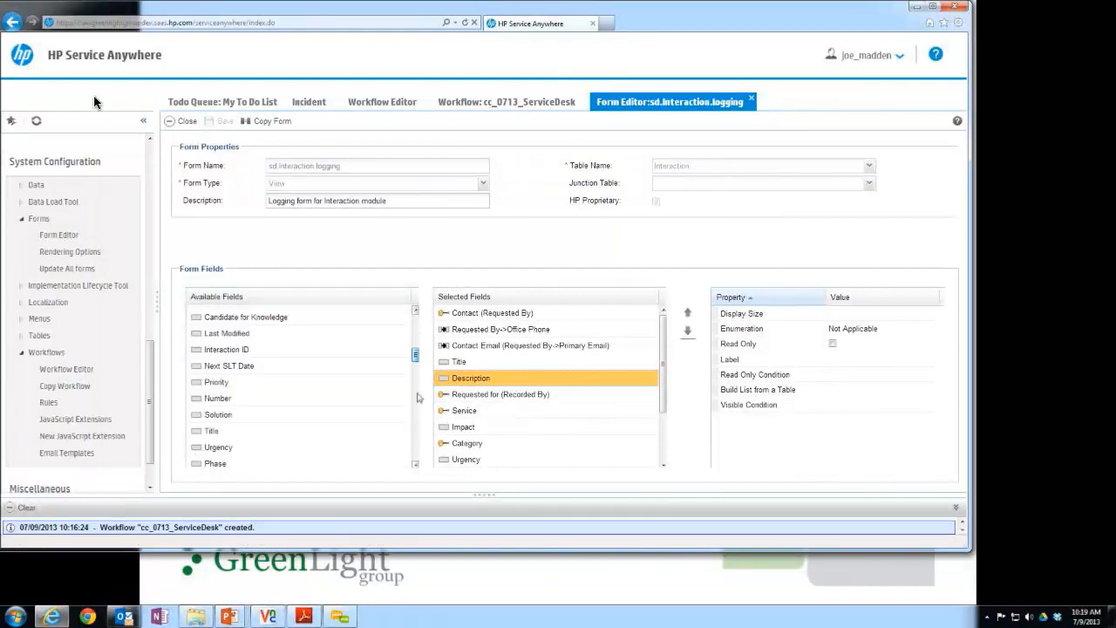
pyautogui.scroll(-5, 417, 398)
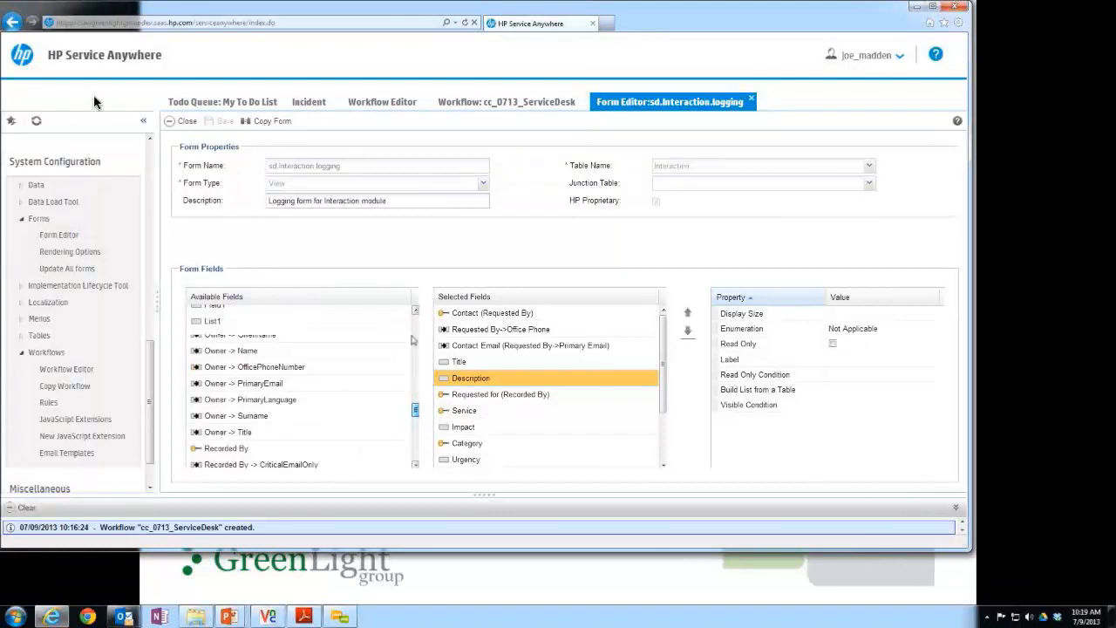
pyautogui.scroll(10, 413, 340)
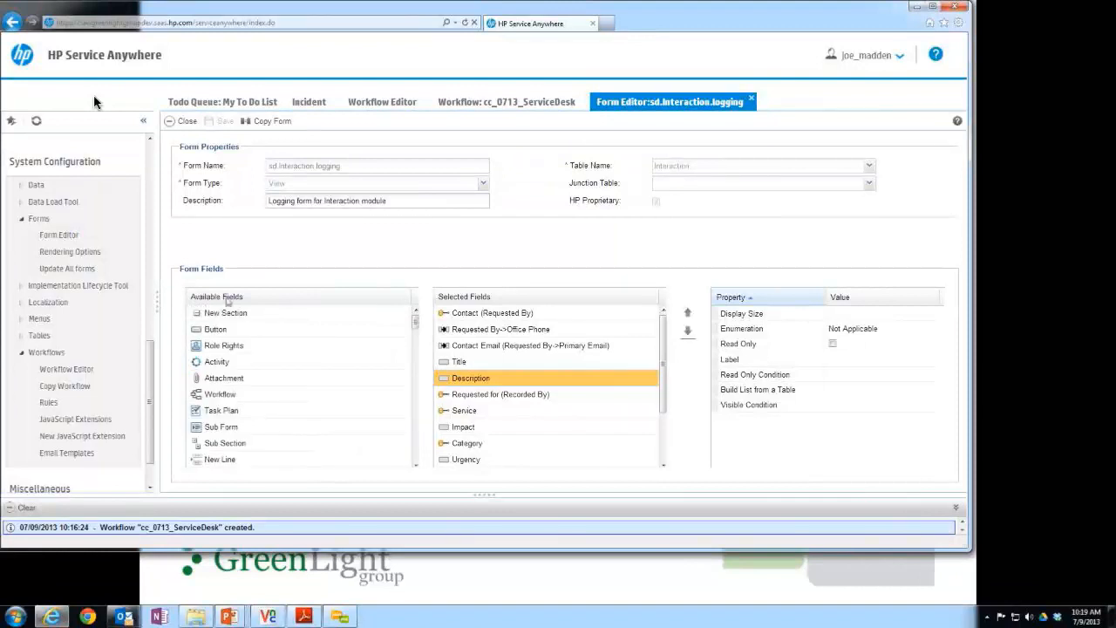
# Open the list of tables and filter it for sdInteraction.
pyautogui.scroll(2, 152, 364)
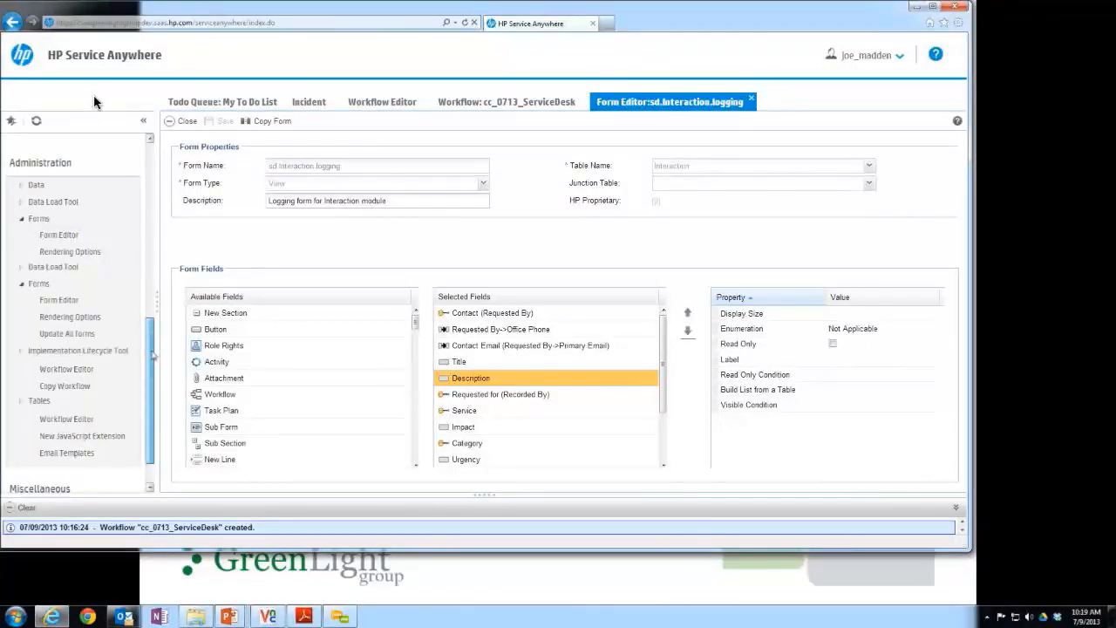
pyautogui.click(35, 283)
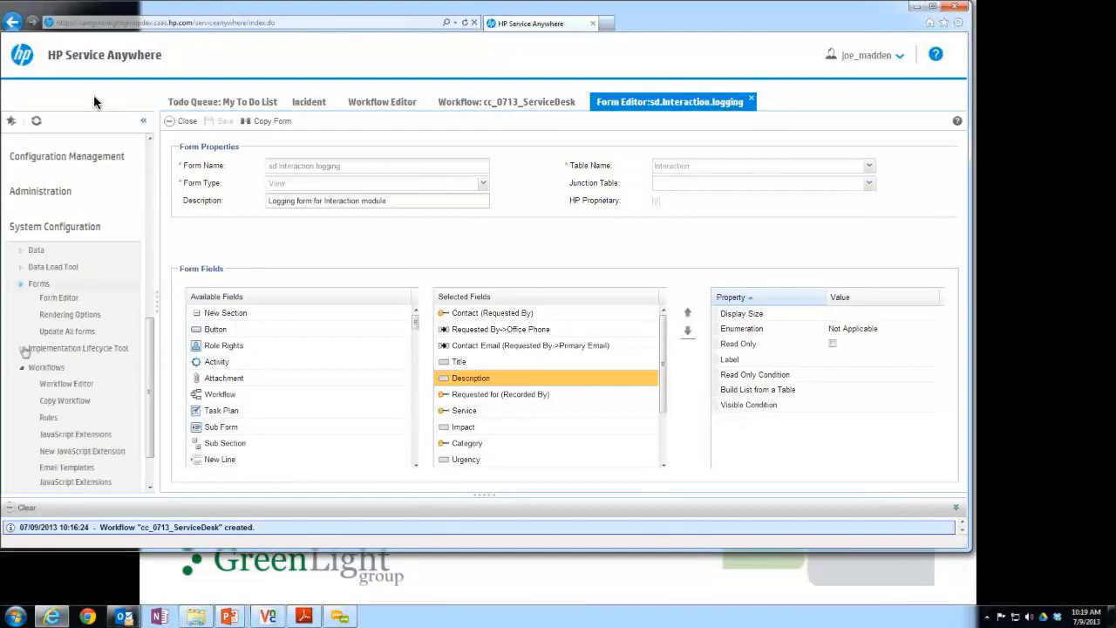
pyautogui.click(39, 350)
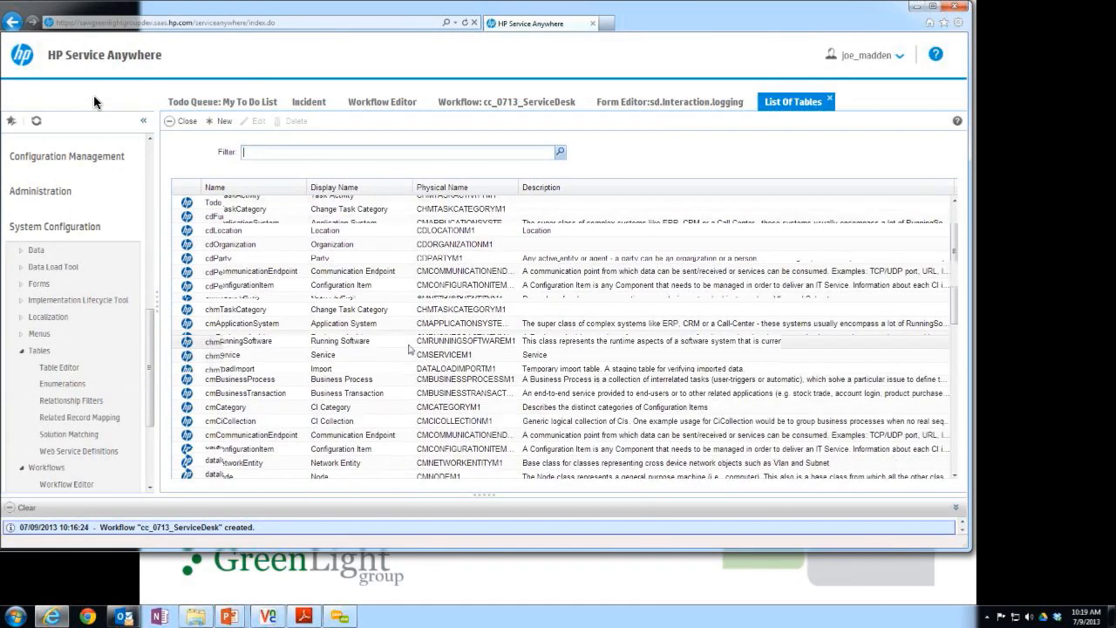
pyautogui.write('sdInteraction')
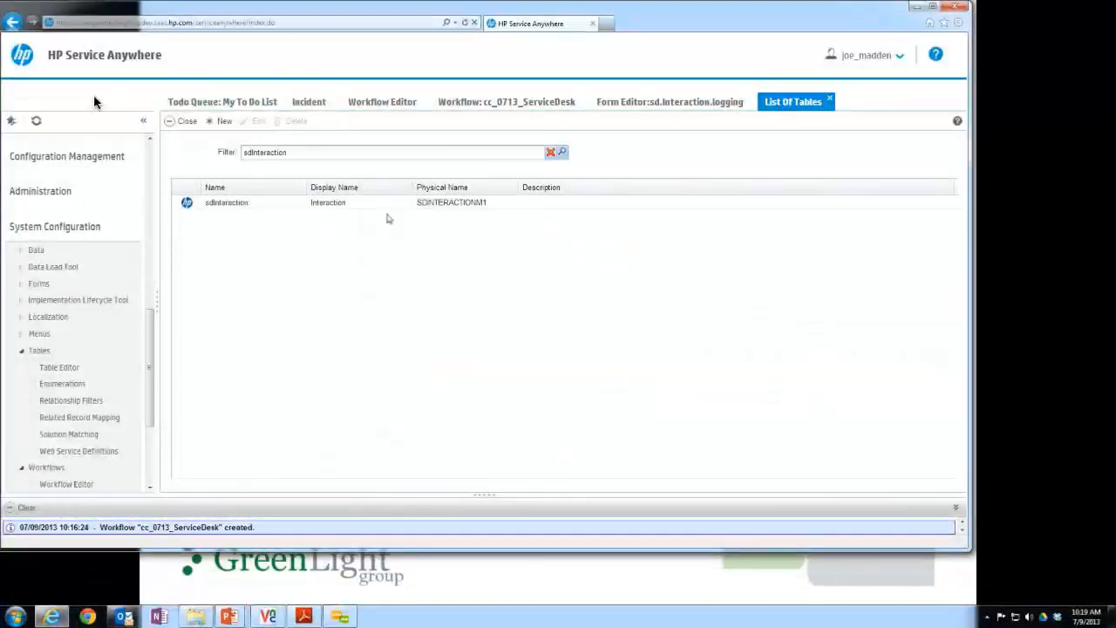
# Open the sdInteraction table and examine its fields, relationships and indexes.
pyautogui.doubleClick(359, 204)
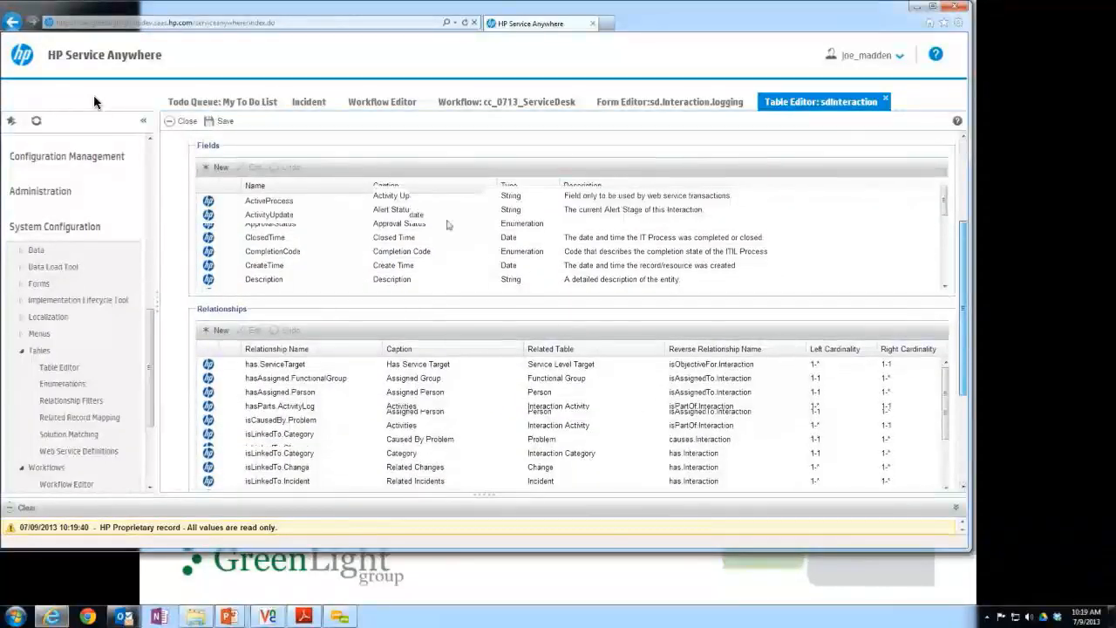
pyautogui.moveTo(944, 215)
pyautogui.mouseDown()
pyautogui.moveTo(950, 272)
pyautogui.moveTo(934, 198)
pyautogui.mouseUp()
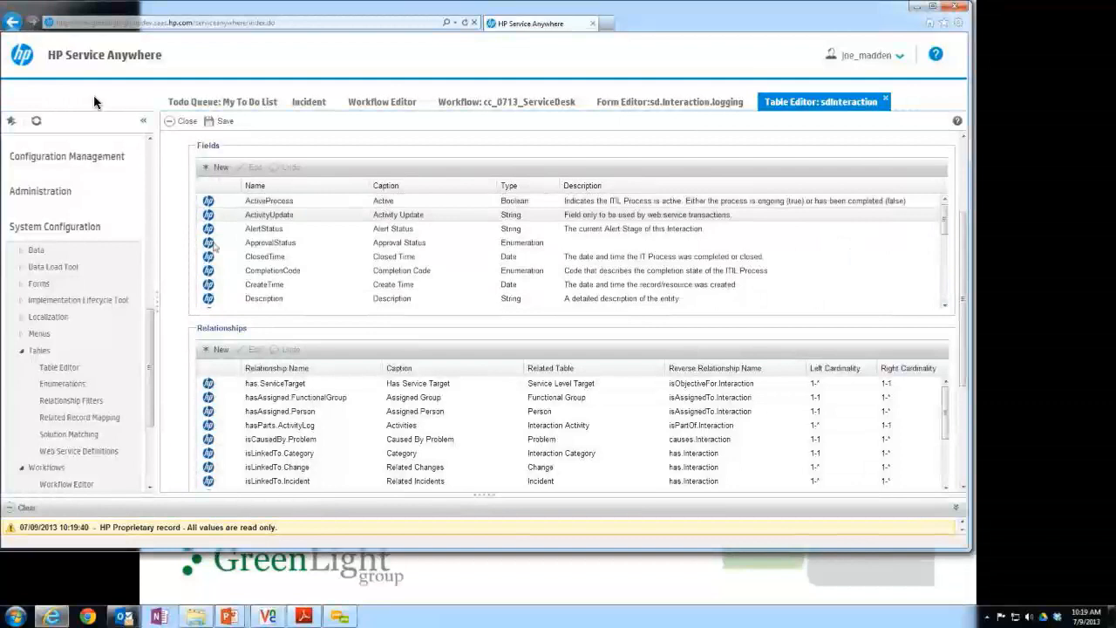
pyautogui.scroll(-5, 659, 296)
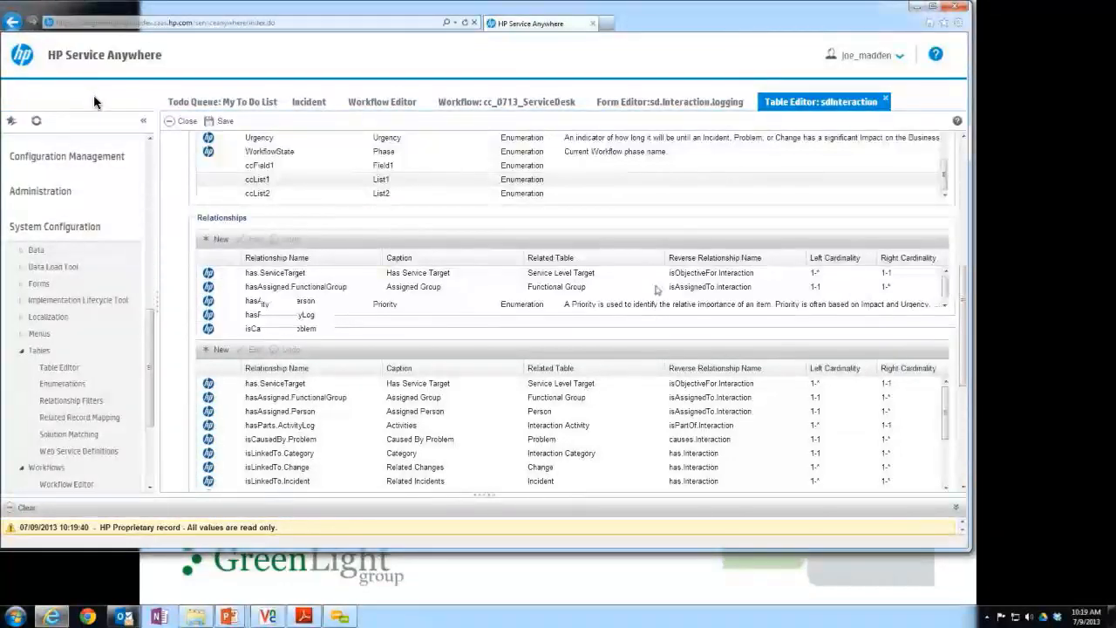
pyautogui.scroll(-5, 657, 290)
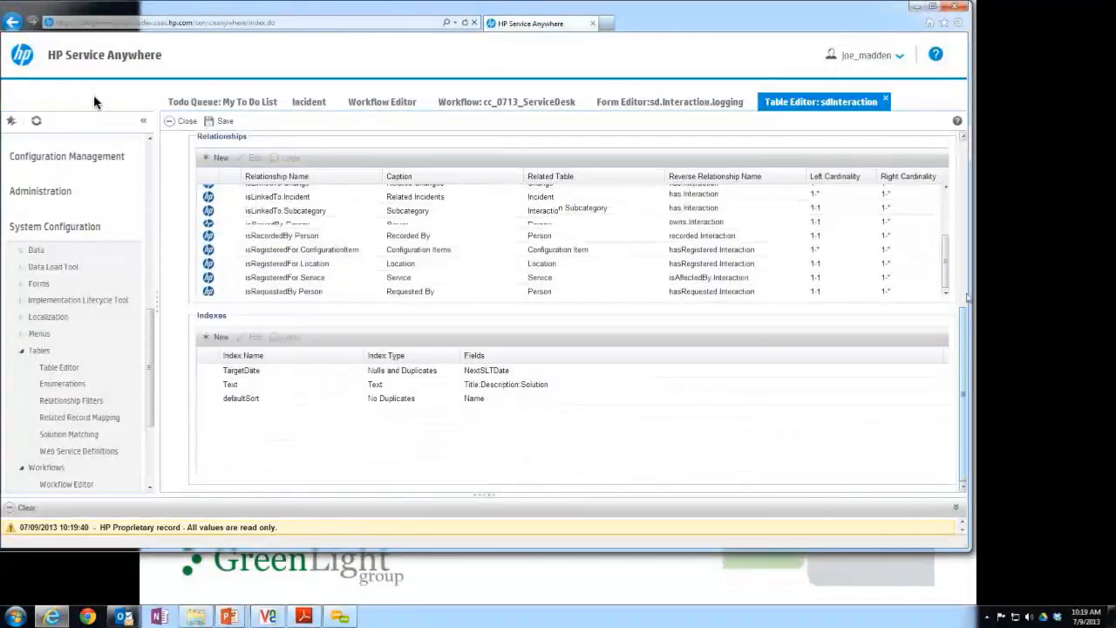
pyautogui.moveTo(965, 372); pyautogui.dragTo(967, 246)
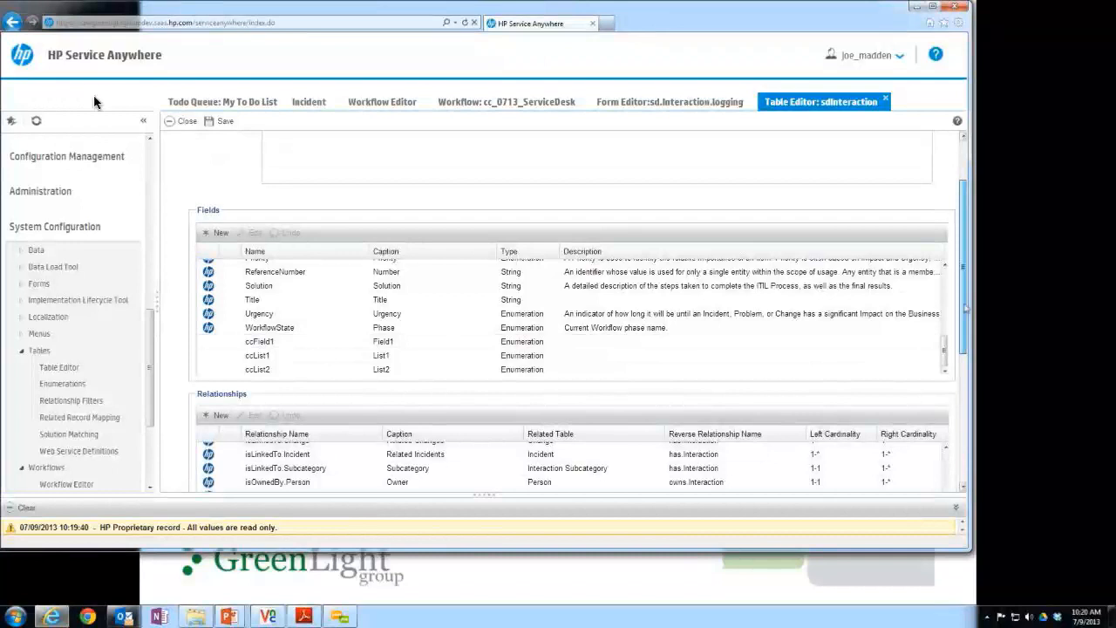
pyautogui.moveTo(964, 291); pyautogui.dragTo(965, 315)
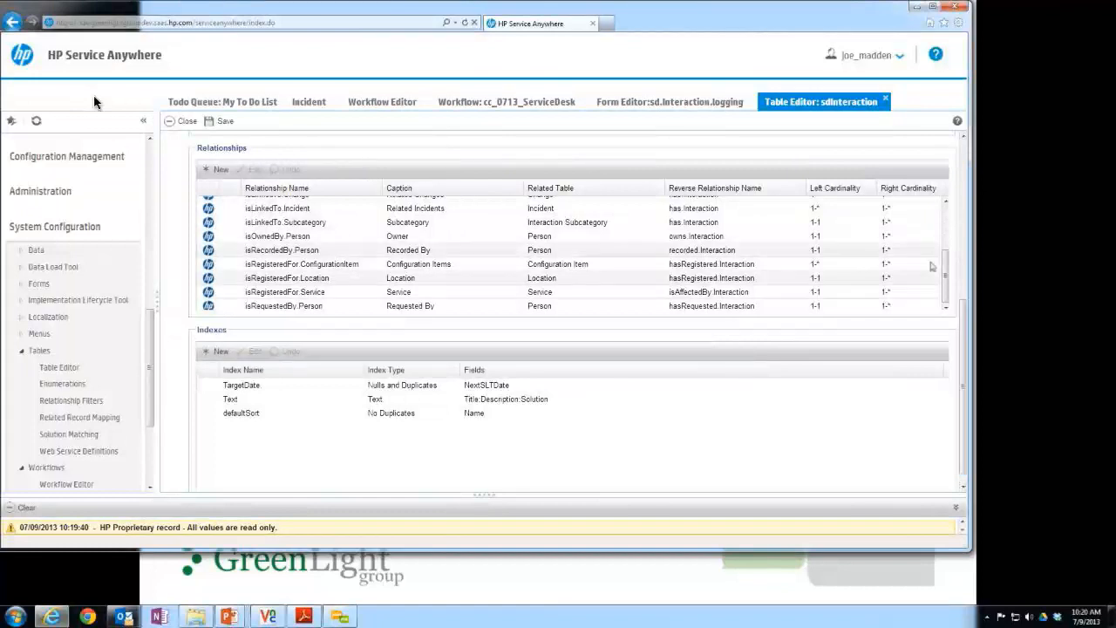
pyautogui.moveTo(947, 277); pyautogui.dragTo(951, 224)
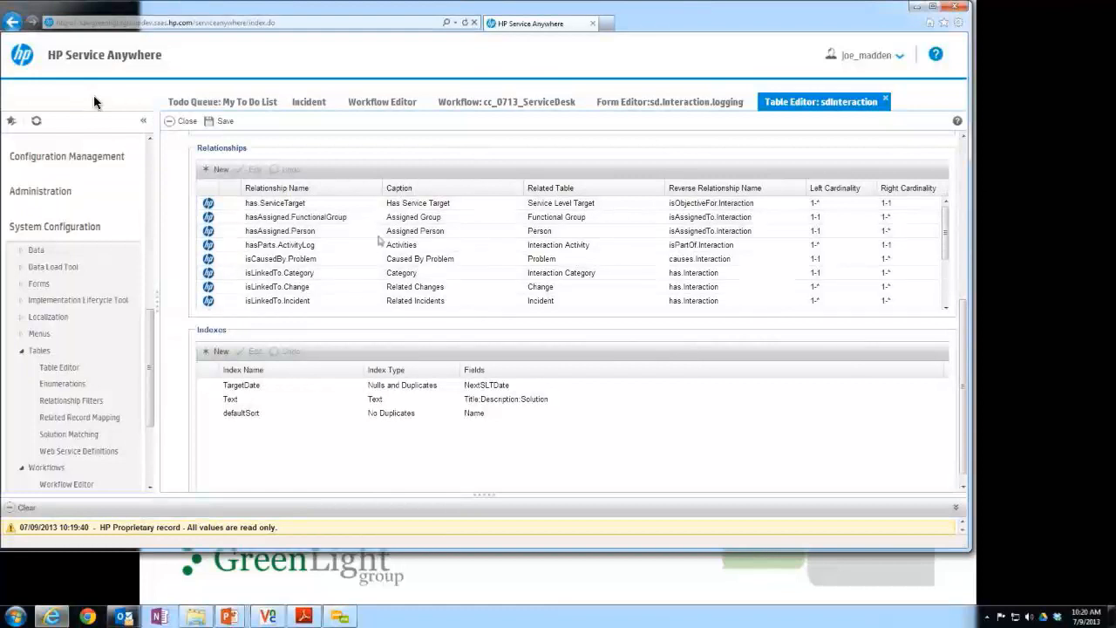
pyautogui.scroll(-3, 746, 291)
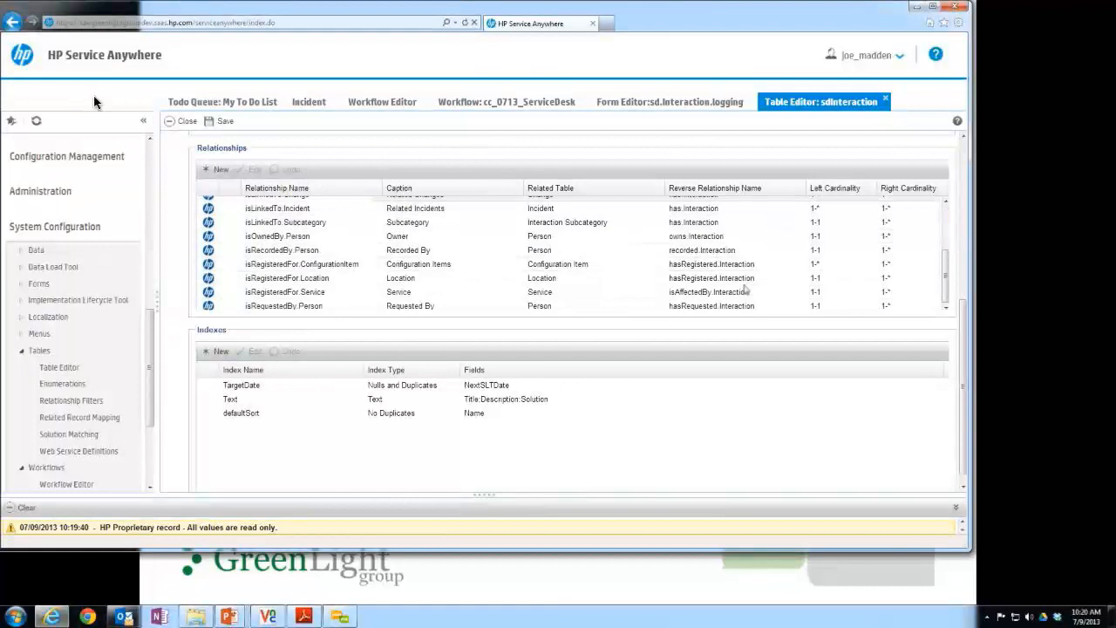
pyautogui.moveTo(951, 279); pyautogui.dragTo(957, 205)
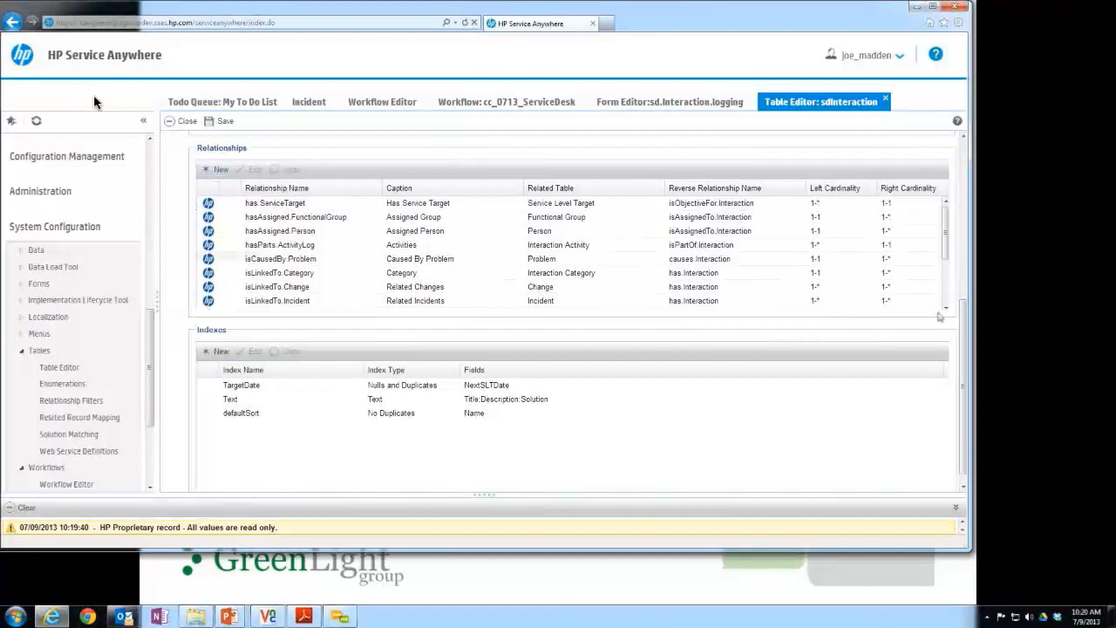
# Start a new field in the sdInteraction table with the name ccEscalatedTo and the caption Escalated To.
pyautogui.moveTo(965, 322); pyautogui.dragTo(968, 189)
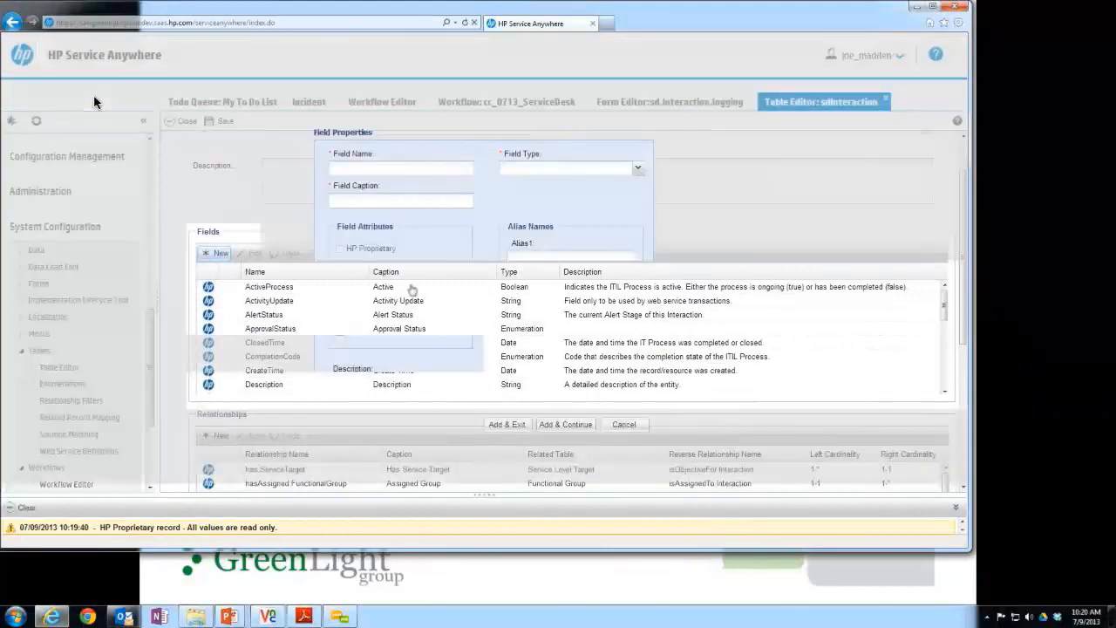
pyautogui.click(448, 171)
pyautogui.write('ccEst')
pyautogui.press('BackSpace')
pyautogui.write('calated To')
pyautogui.click(449, 200)
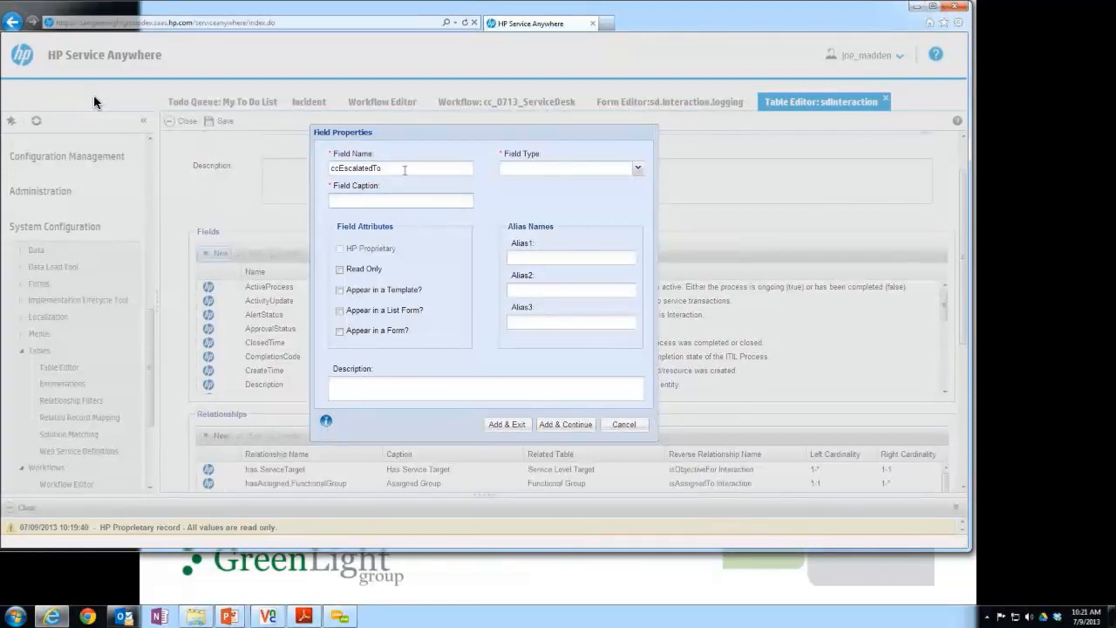
pyautogui.doubleClick(404, 170)
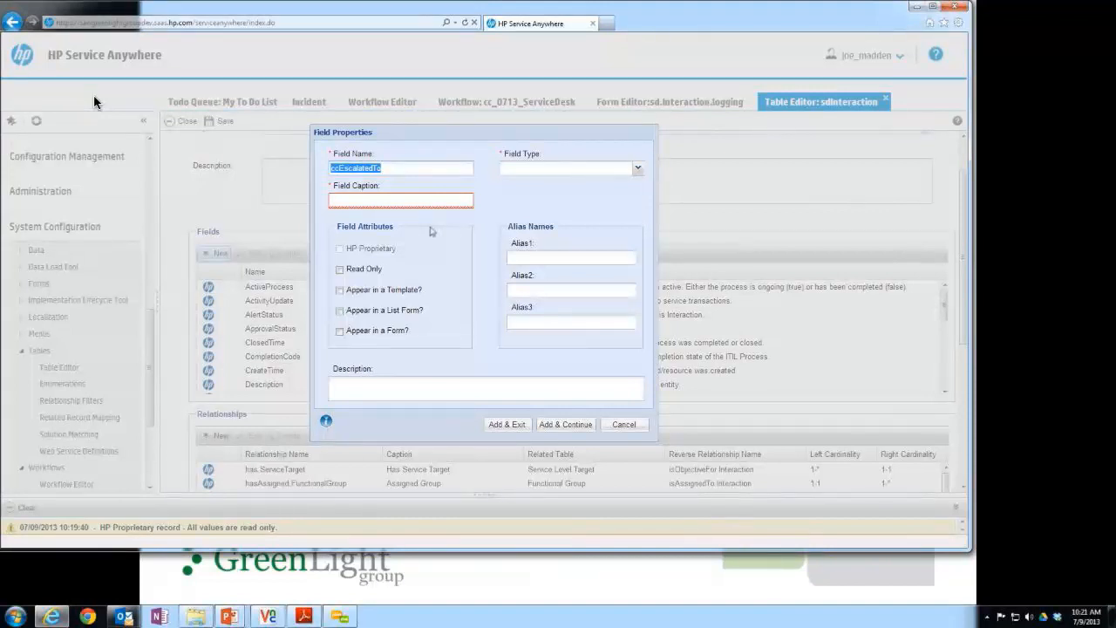
pyautogui.click(453, 202)
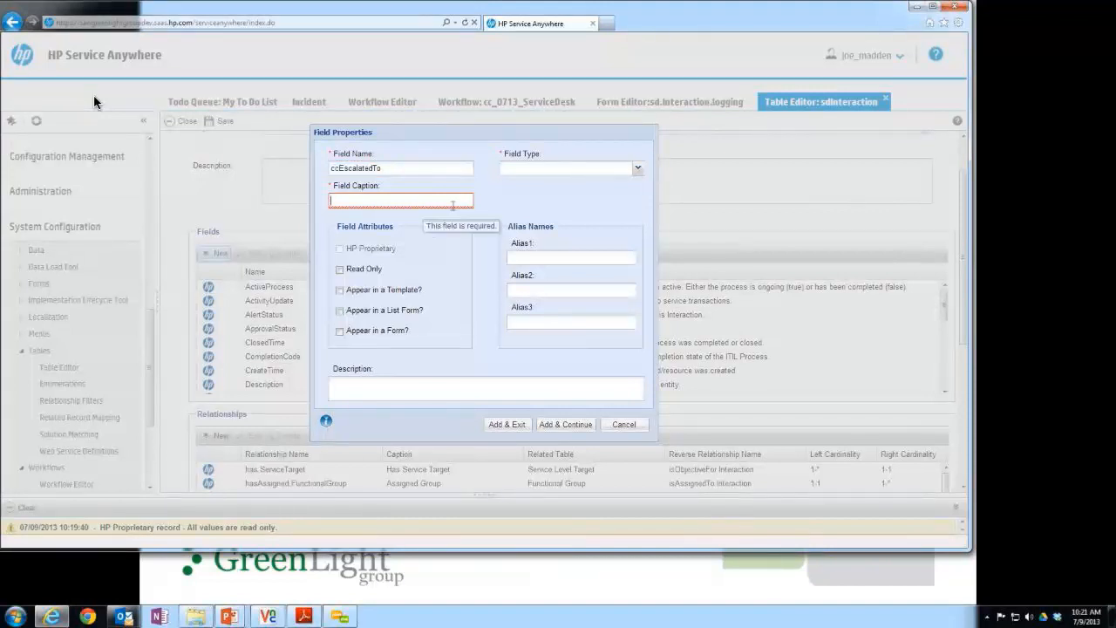
pyautogui.write('Escalated To')
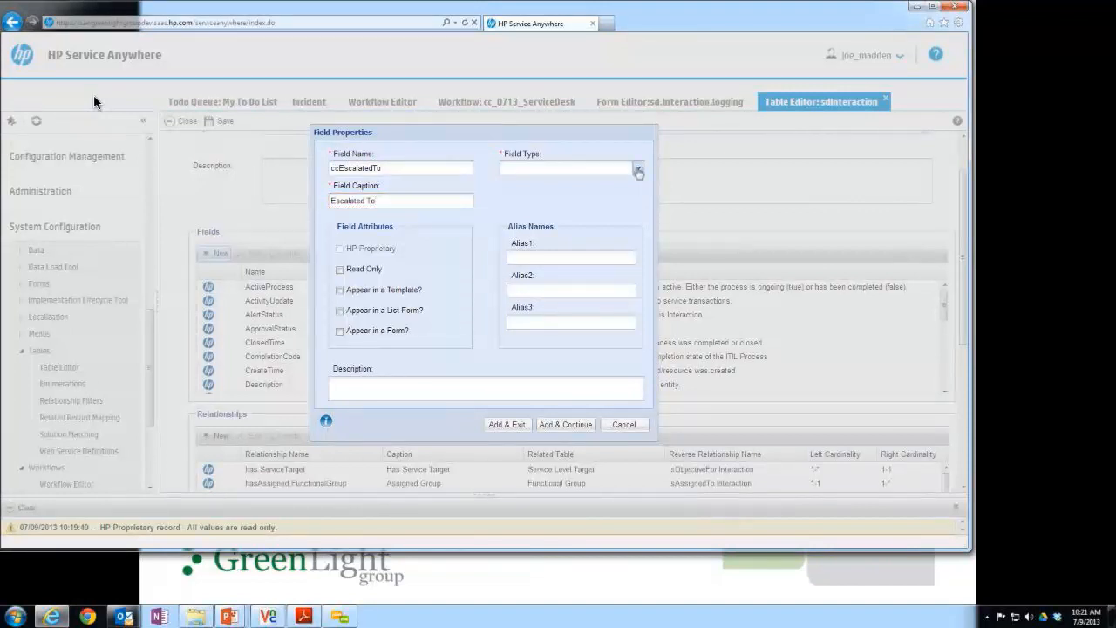
# Set the new field's type to Enumeration and assign it the cc glg escalation status enumeration.
pyautogui.click(637, 170)
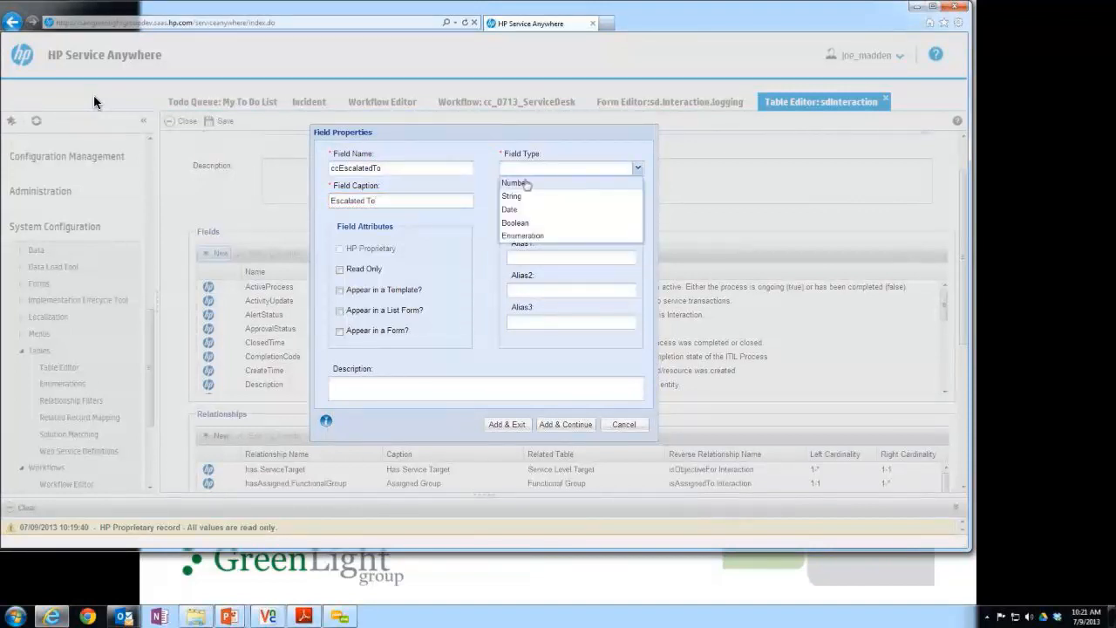
pyautogui.click(523, 237)
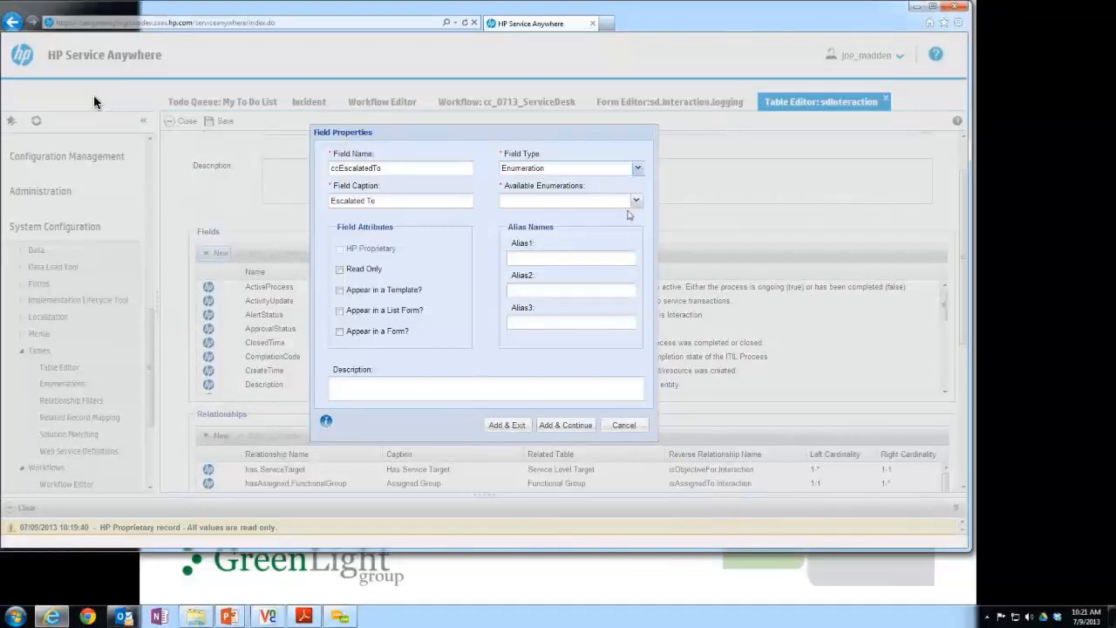
pyautogui.click(576, 170)
pyautogui.click(591, 175)
pyautogui.click(636, 201)
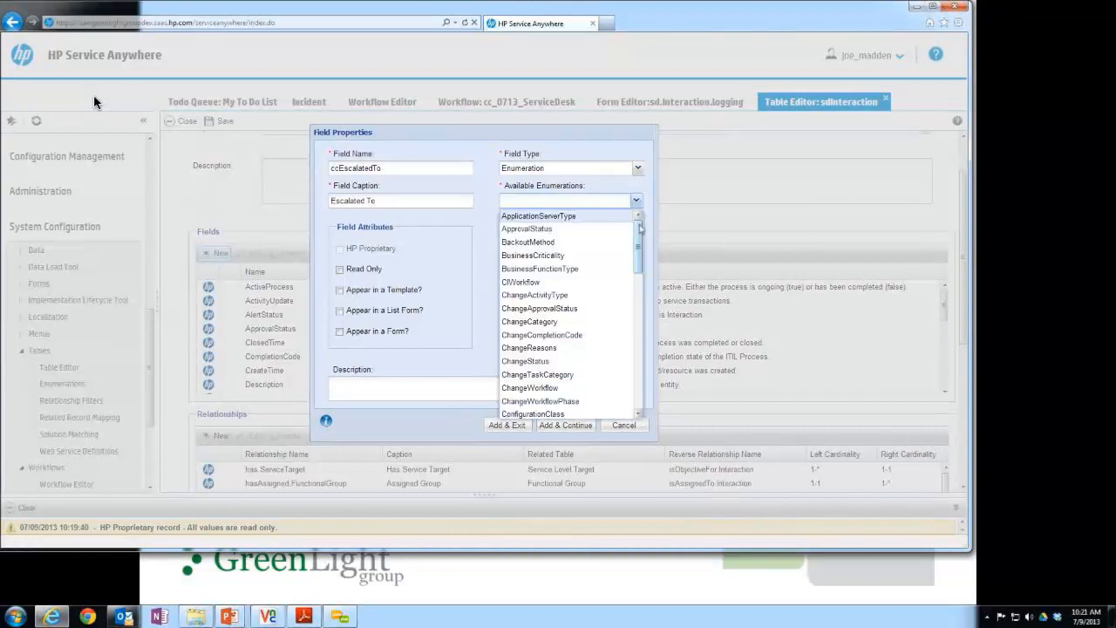
pyautogui.moveTo(640, 227); pyautogui.dragTo(637, 410)
pyautogui.click(536, 407)
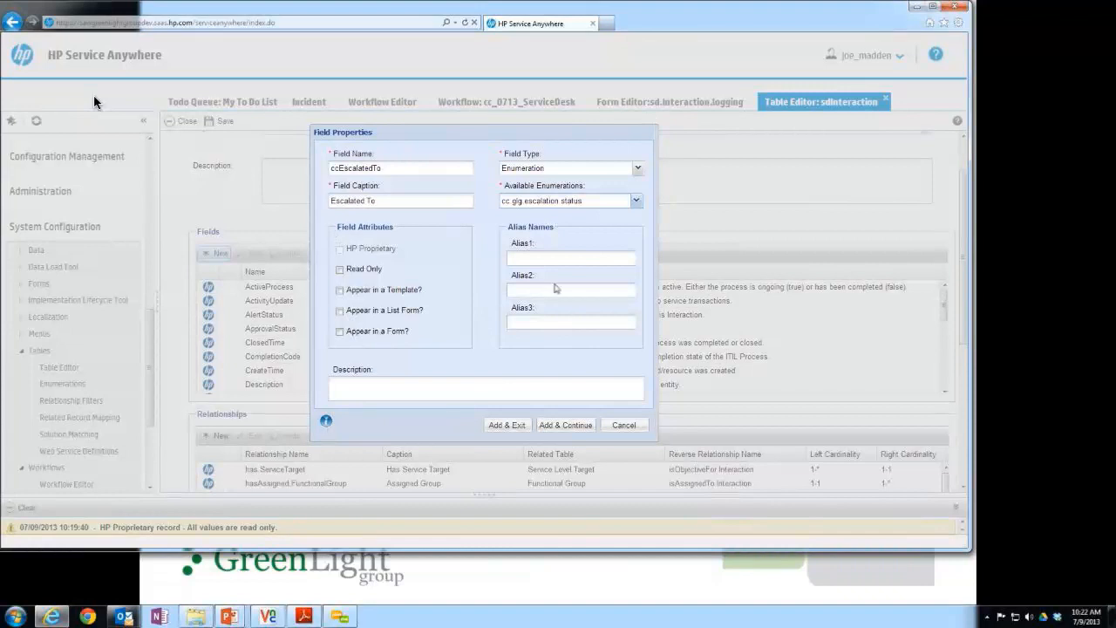
# Allow the field to appear in a list form and in a form, and add it to the table.
pyautogui.click(340, 312)
pyautogui.click(340, 333)
pyautogui.click(524, 427)
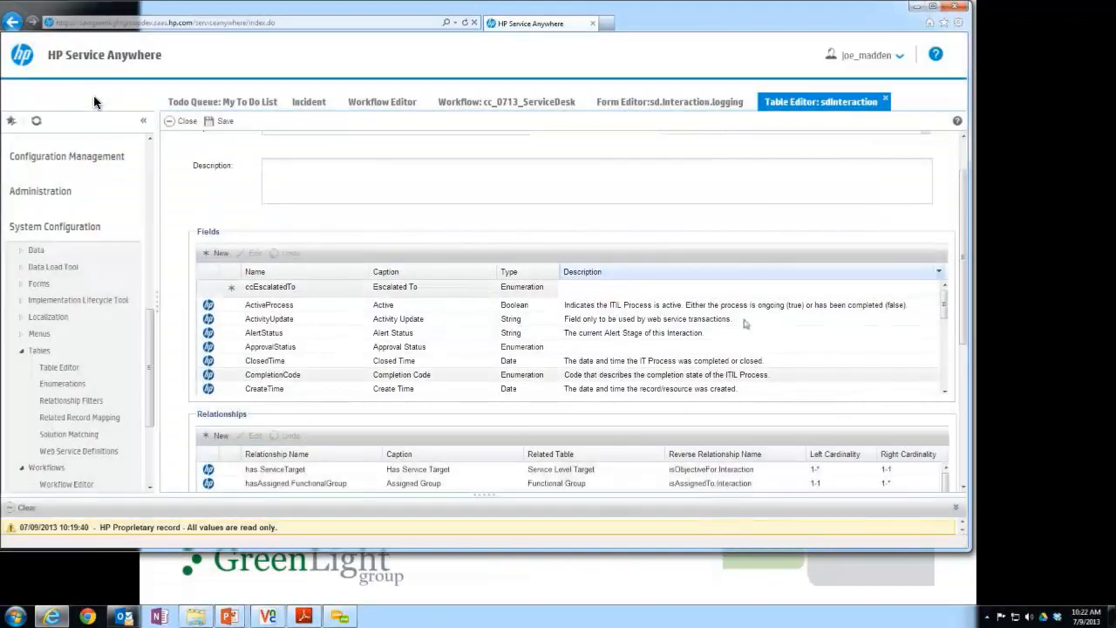
pyautogui.moveTo(944, 303)
pyautogui.mouseDown()
pyautogui.moveTo(957, 358)
pyautogui.moveTo(946, 302)
pyautogui.mouseUp()
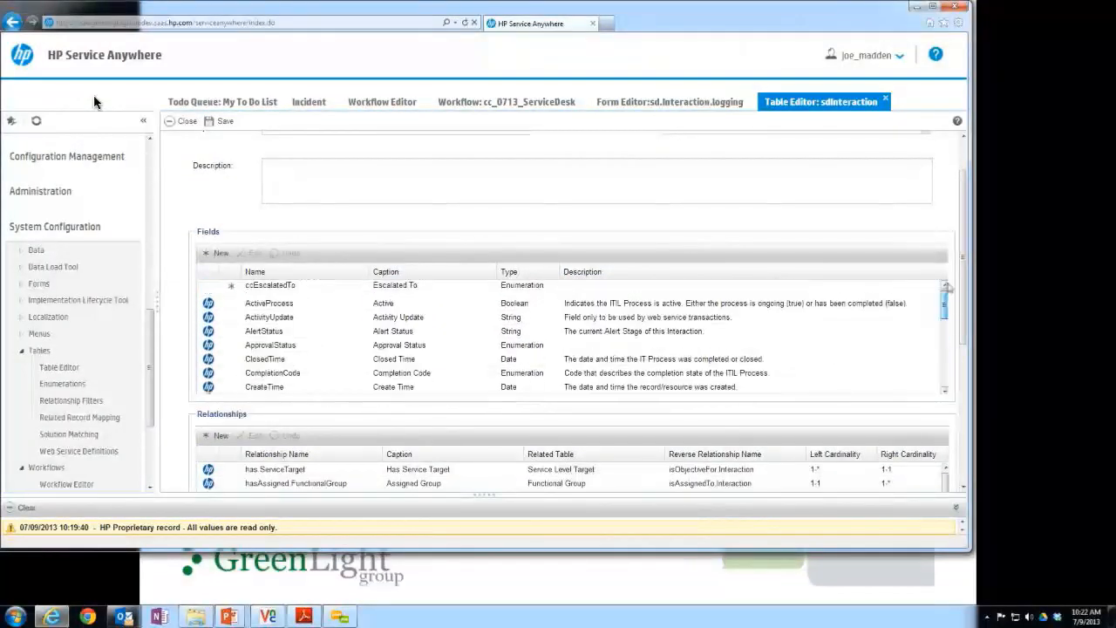
pyautogui.moveTo(233, 289)
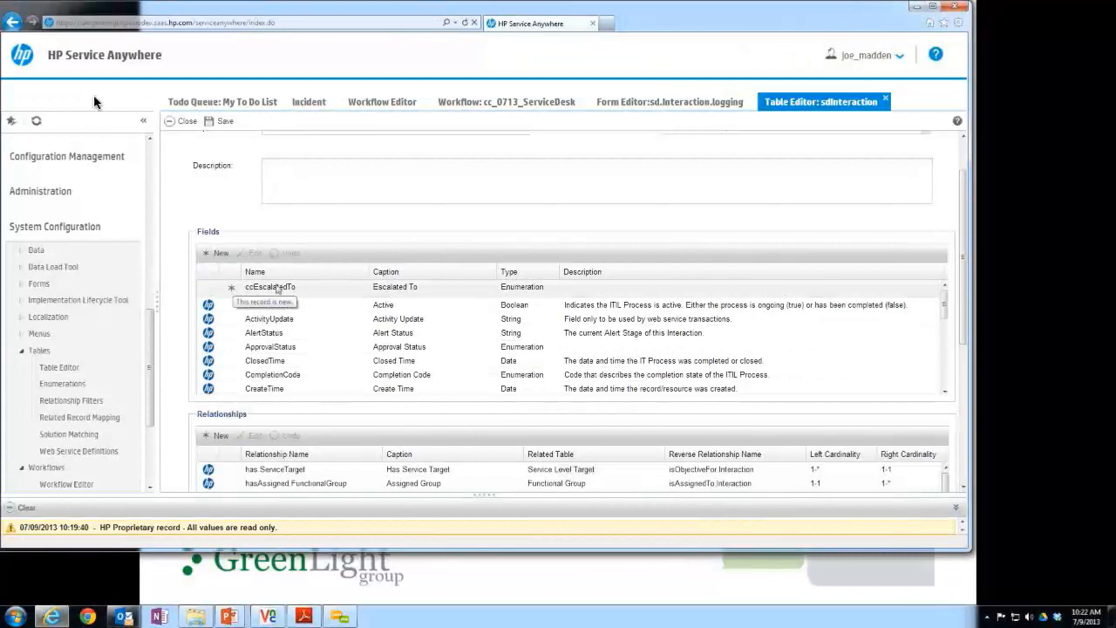
# Save the sdInteraction table, check ccEscalatedTo in its field list and close the table.
pyautogui.click(219, 122)
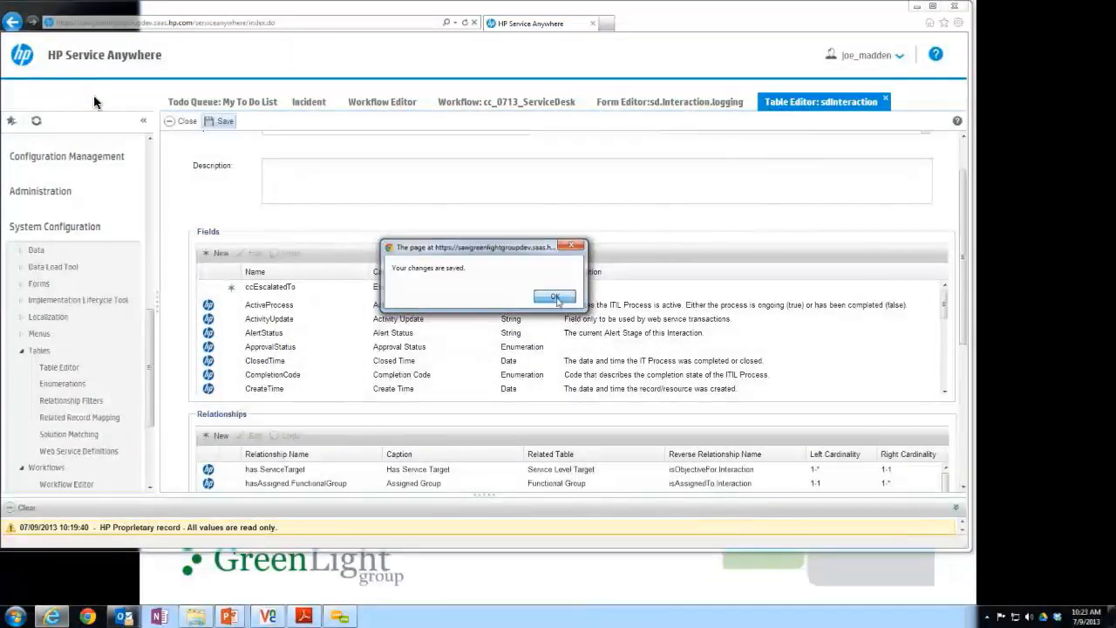
pyautogui.click(536, 298)
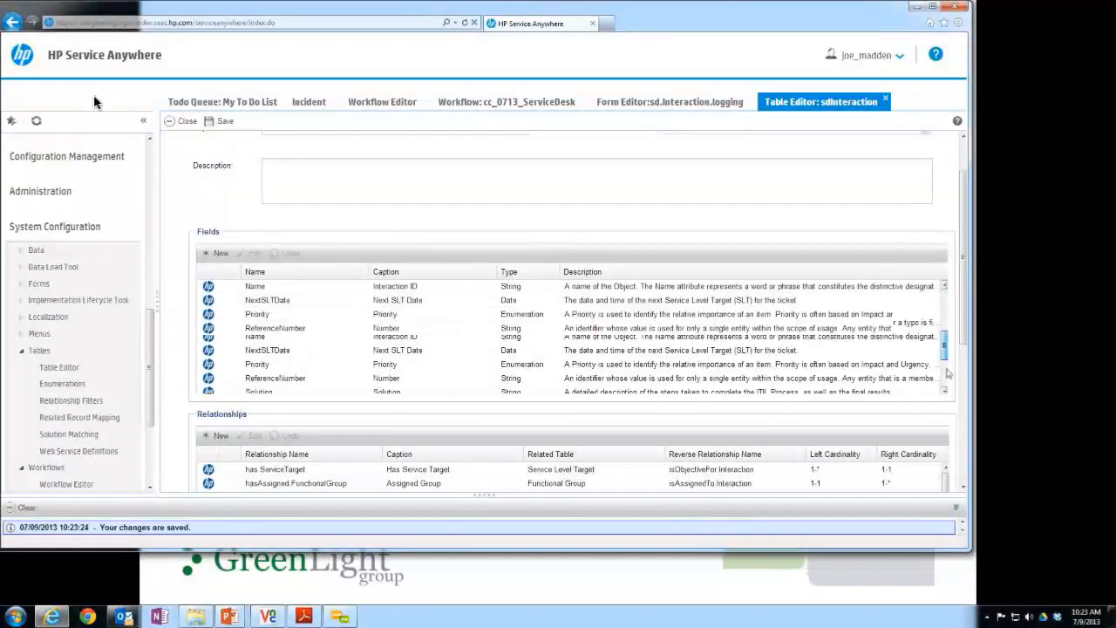
pyautogui.moveTo(948, 373); pyautogui.dragTo(948, 399)
pyautogui.click(394, 348)
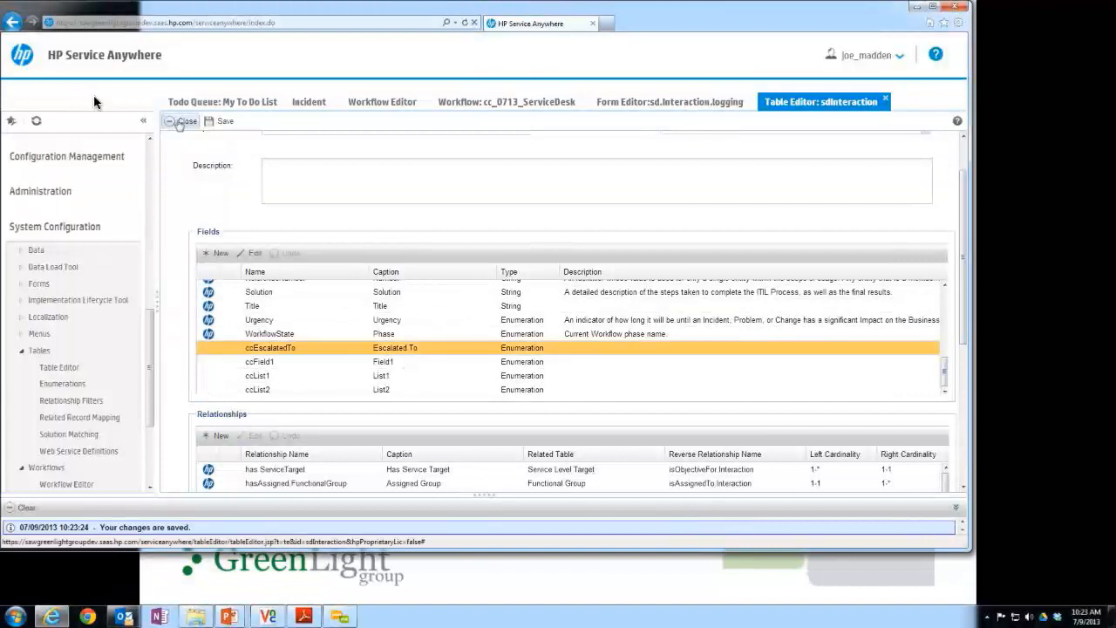
pyautogui.click(184, 121)
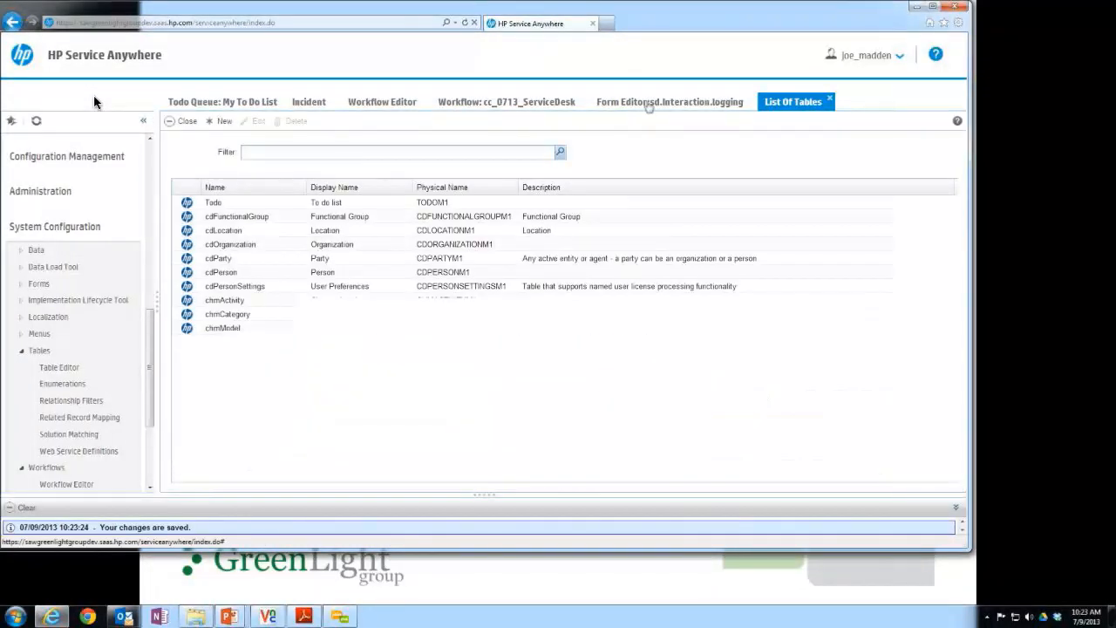
# Return to the sd.Interaction.logging form, reload it and find the Escalated To field among its available fields.
pyautogui.click(649, 102)
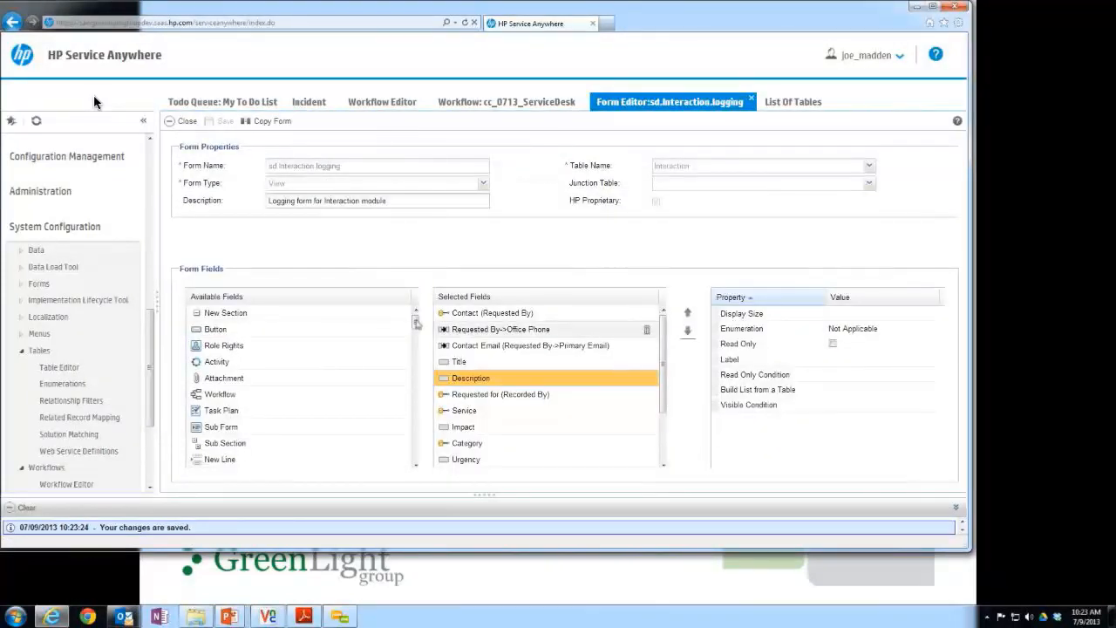
pyautogui.scroll(-5, 417, 349)
pyautogui.scroll(-5, 422, 409)
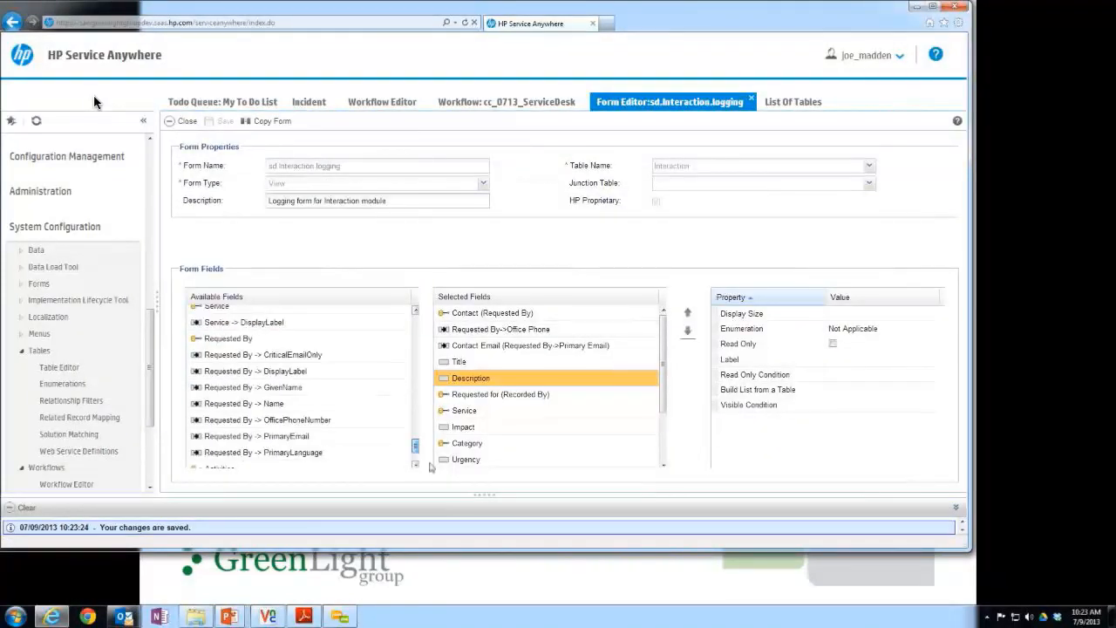
pyautogui.scroll(-3, 429, 468)
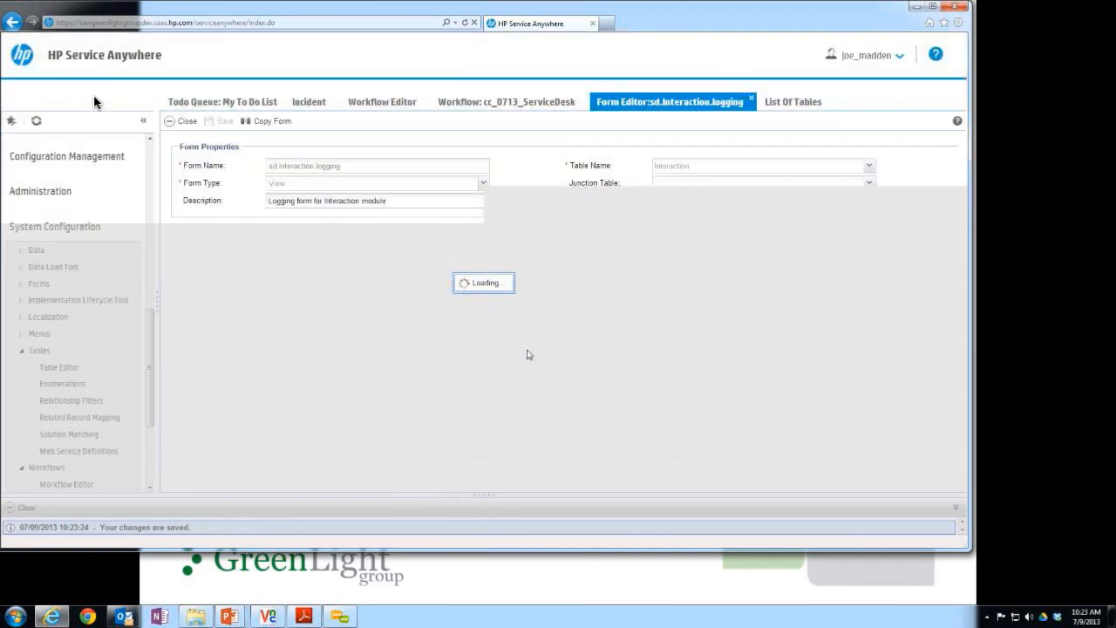
pyautogui.scroll(-5, 416, 396)
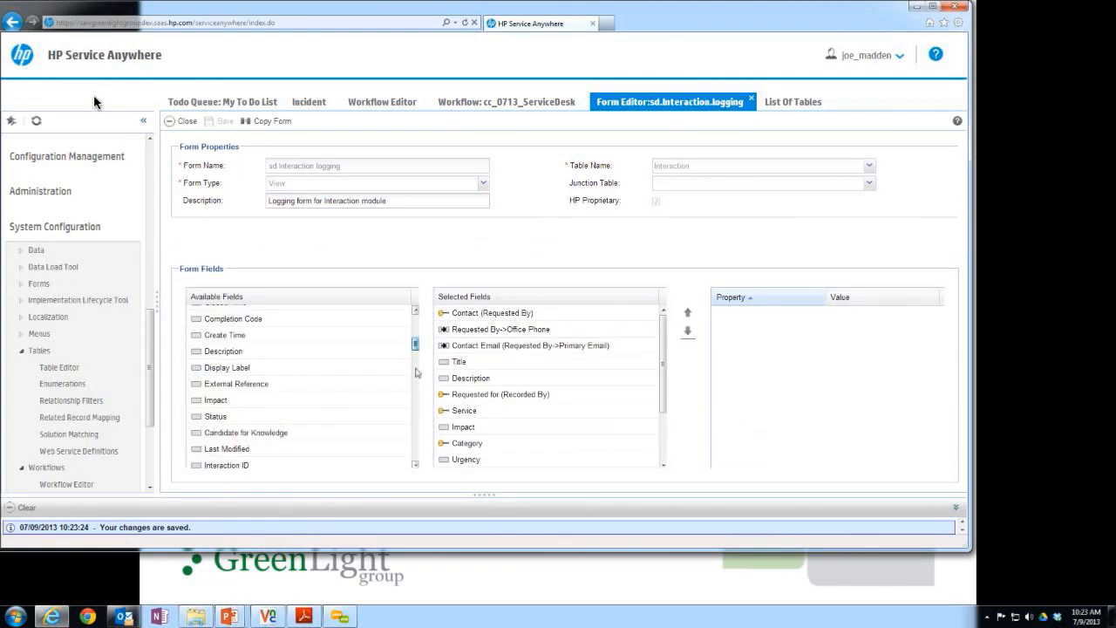
pyautogui.scroll(-10, 416, 396)
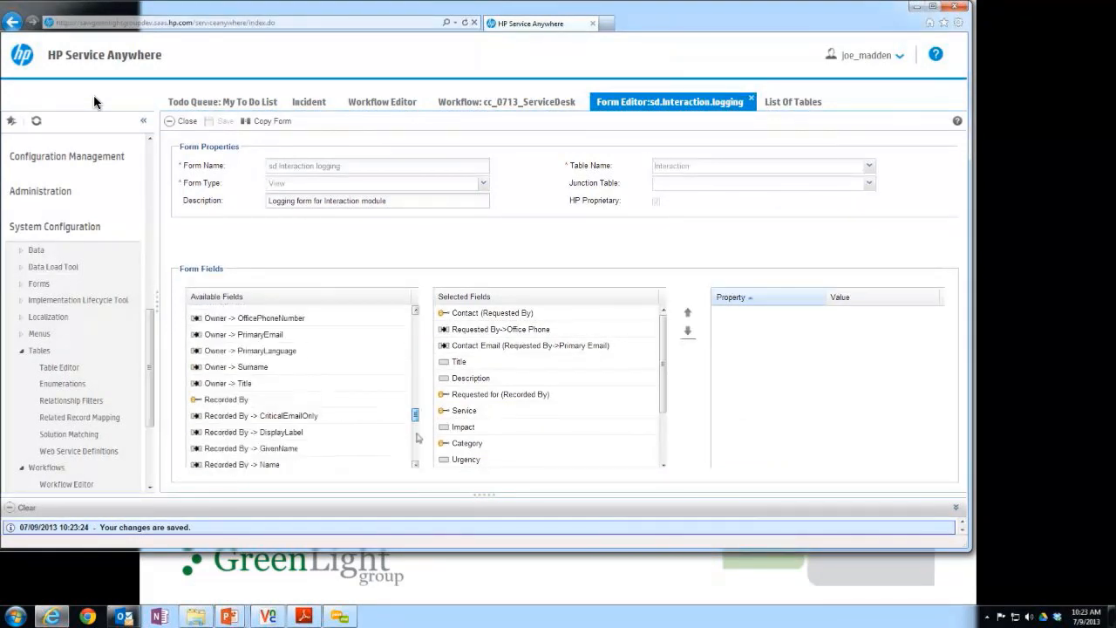
pyautogui.scroll(-5, 417, 438)
pyautogui.moveTo(417, 447); pyautogui.dragTo(431, 366)
pyautogui.click(348, 354)
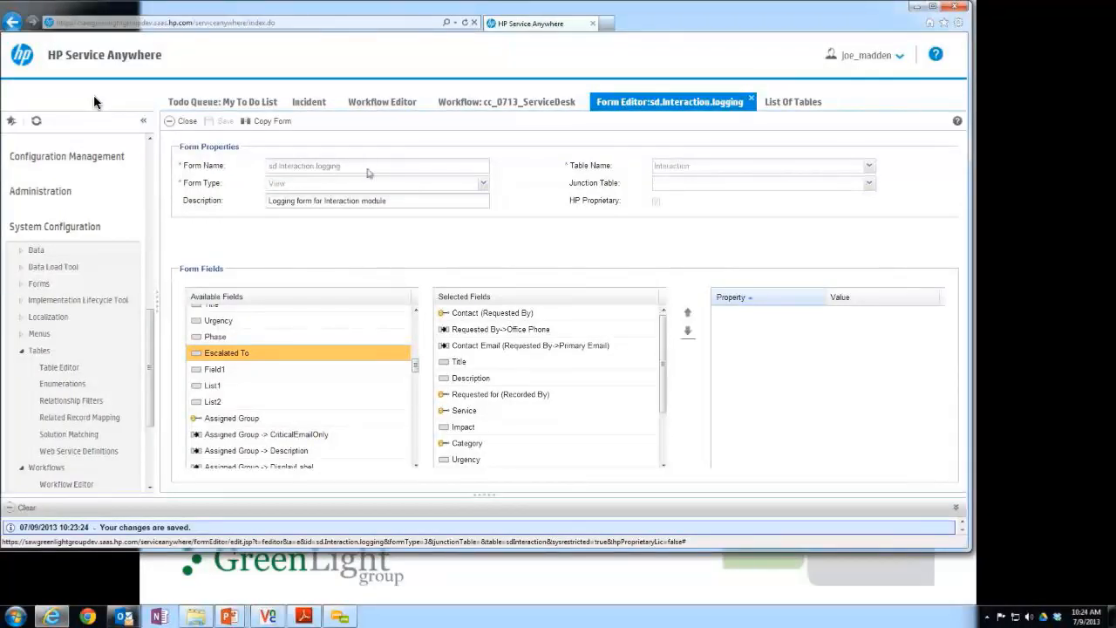
# Copy the sd.Interaction.logging form under the new name cc.sd.Interaction.logging.
pyautogui.click(265, 123)
pyautogui.write('cc.sd.Interta')
pyautogui.press('BackSpace')
pyautogui.press('BackSpace')
pyautogui.press('BackSpace')
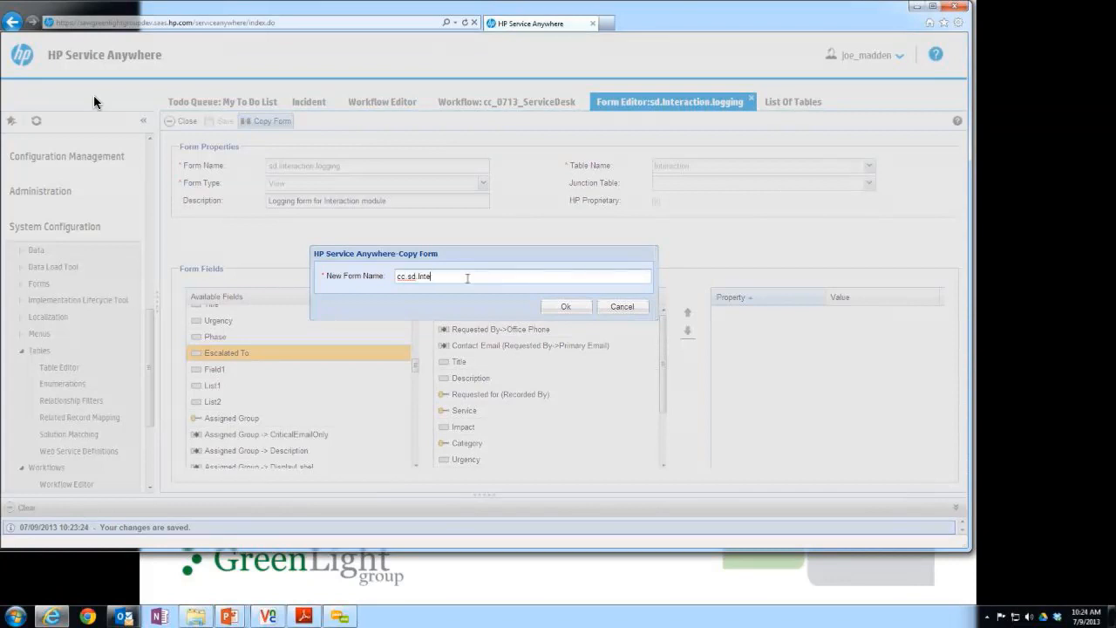
pyautogui.write('ractionLogging')
pyautogui.press('Right')
pyautogui.press('Right')
pyautogui.press('Delete')
pyautogui.write('.l')
pyautogui.moveTo(454, 277); pyautogui.dragTo(511, 279)
pyautogui.click(501, 276)
pyautogui.hotkey('ctrl', 'a')
pyautogui.click(558, 309)
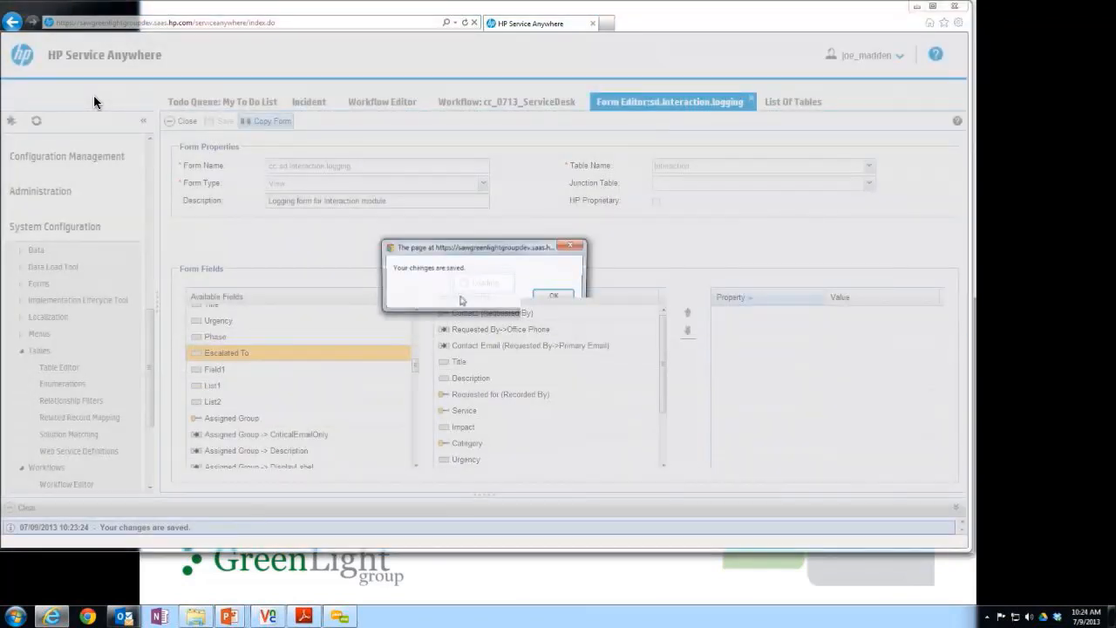
pyautogui.click(562, 295)
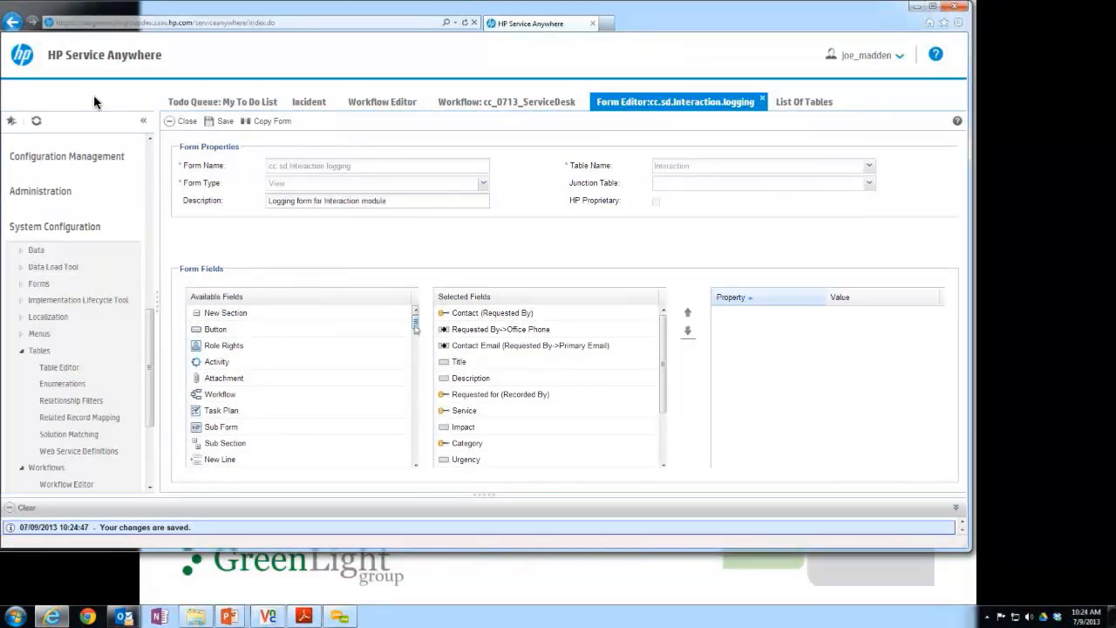
# Add the available Escalated To field to the selected fields of the cc.sd.Interaction.logging form.
pyautogui.moveTo(416, 328); pyautogui.dragTo(418, 350)
pyautogui.moveTo(417, 349); pyautogui.dragTo(419, 362)
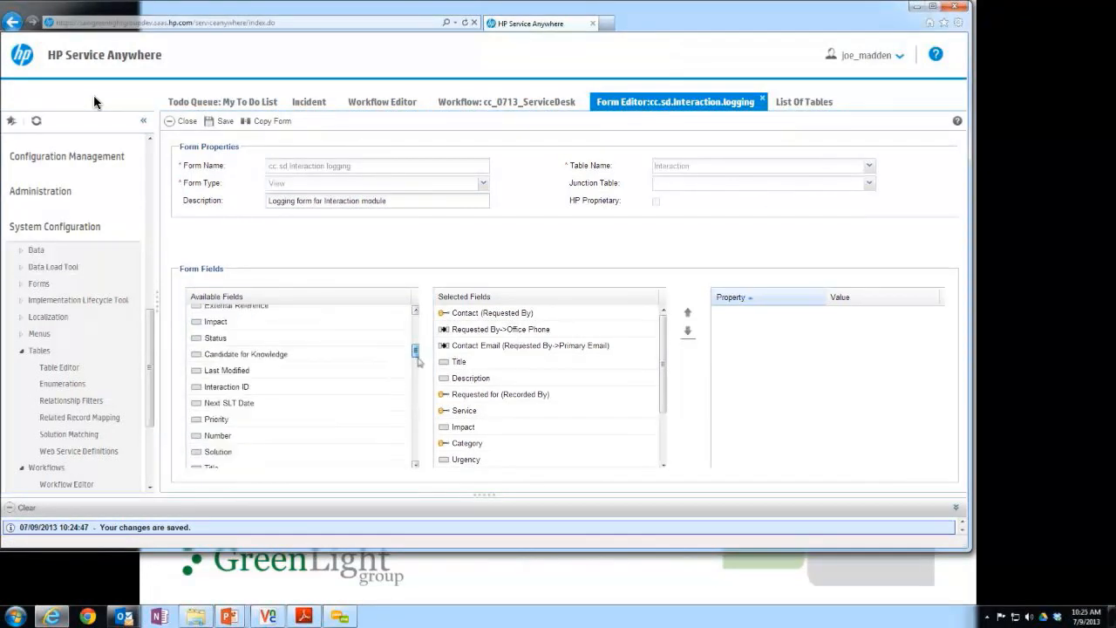
pyautogui.scroll(-3, 247, 357)
pyautogui.click(246, 357)
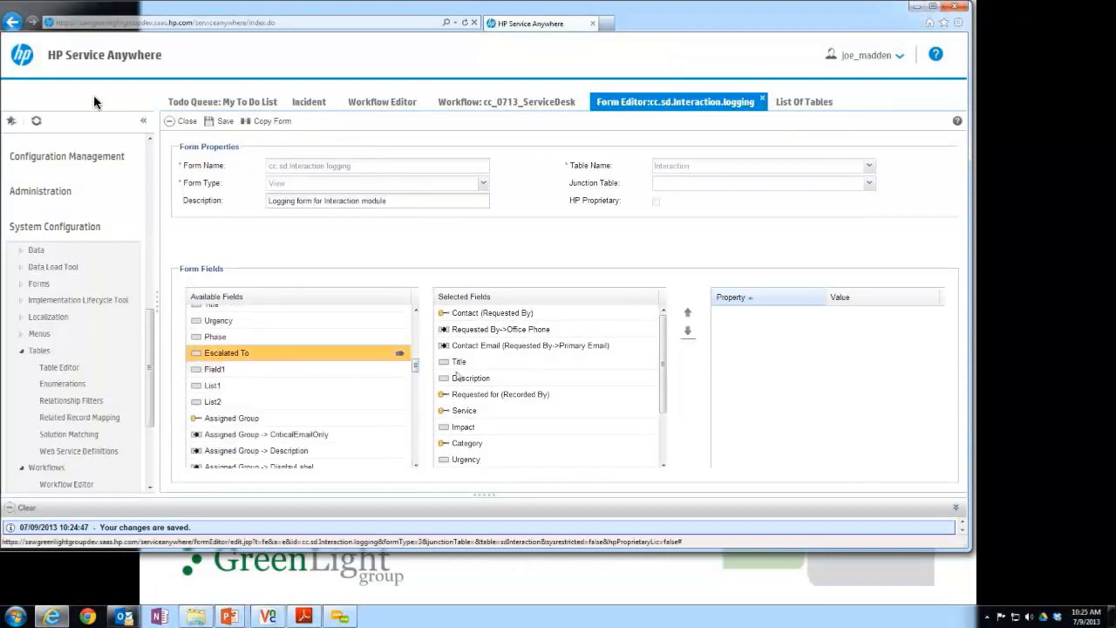
pyautogui.moveTo(457, 376); pyautogui.dragTo(551, 442)
pyautogui.moveTo(663, 380); pyautogui.dragTo(661, 419)
pyautogui.click(468, 369)
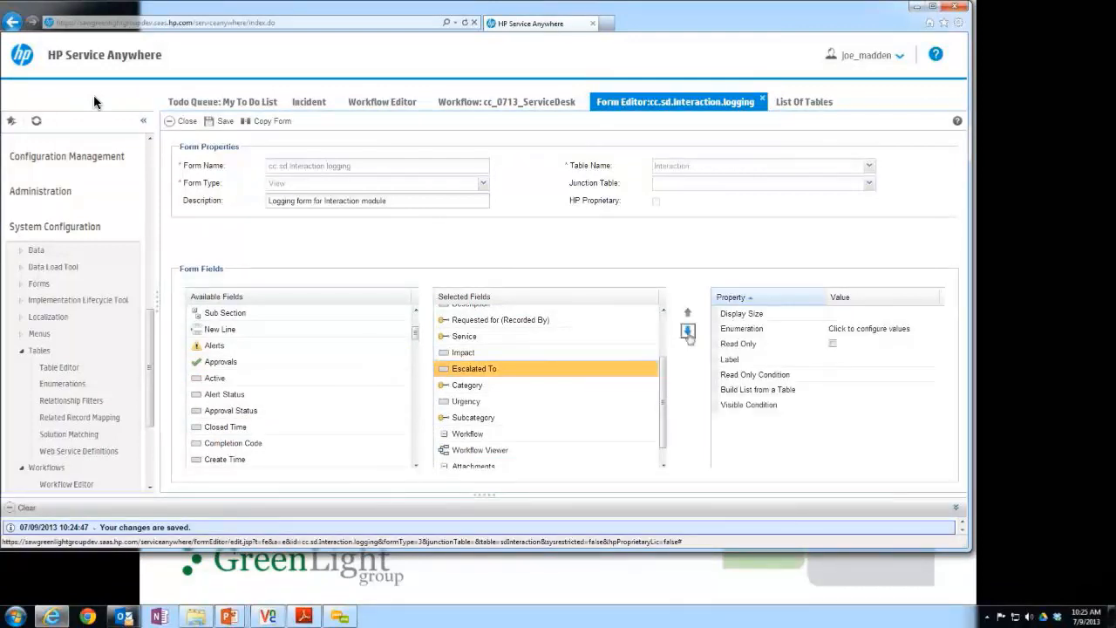
# Move Escalated To directly below Subcategory in the selected fields and save the form.
pyautogui.click(688, 333)
pyautogui.click(688, 332)
pyautogui.click(688, 332)
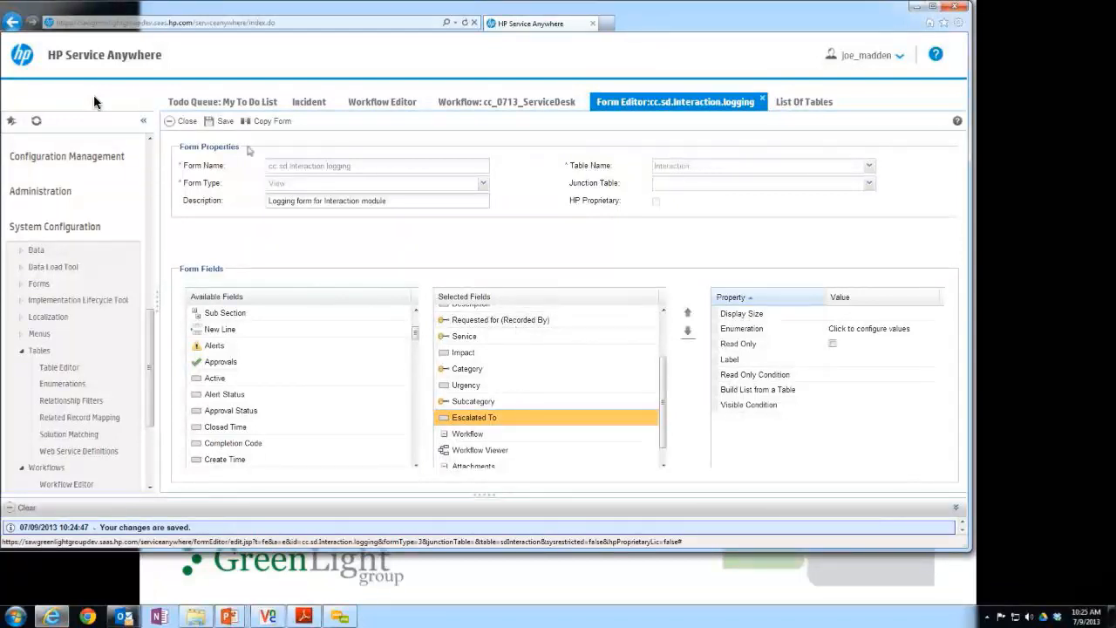
pyautogui.click(223, 121)
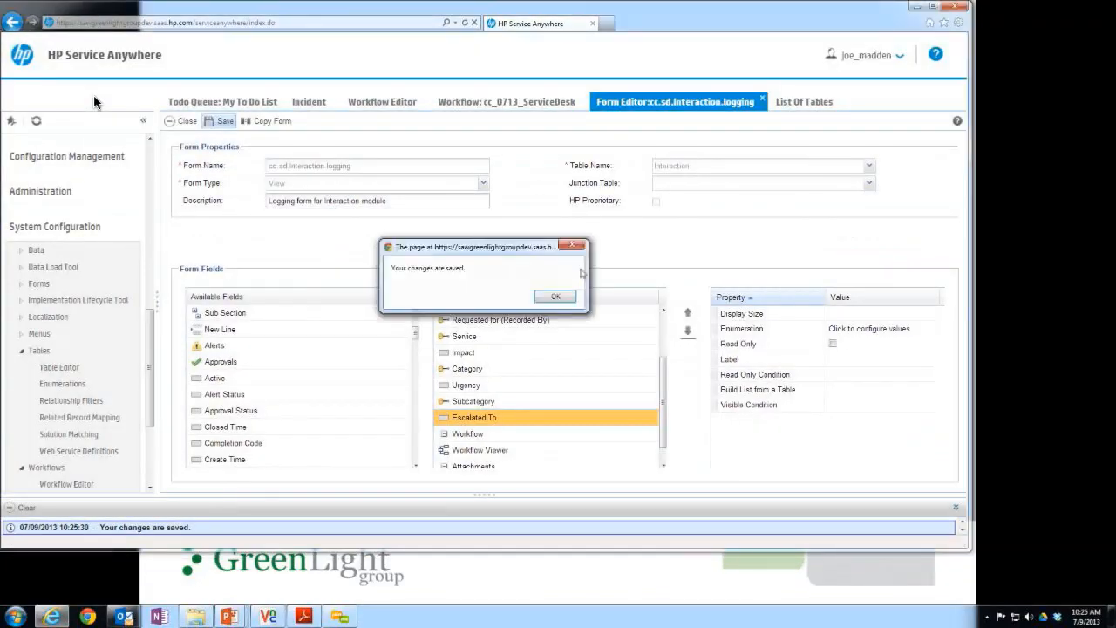
pyautogui.click(556, 297)
# Set the Logging phase's display form to cc.sd.Interaction.logging in the cc_0713_ServiceDesk workflow and save the workflow.
pyautogui.click(533, 103)
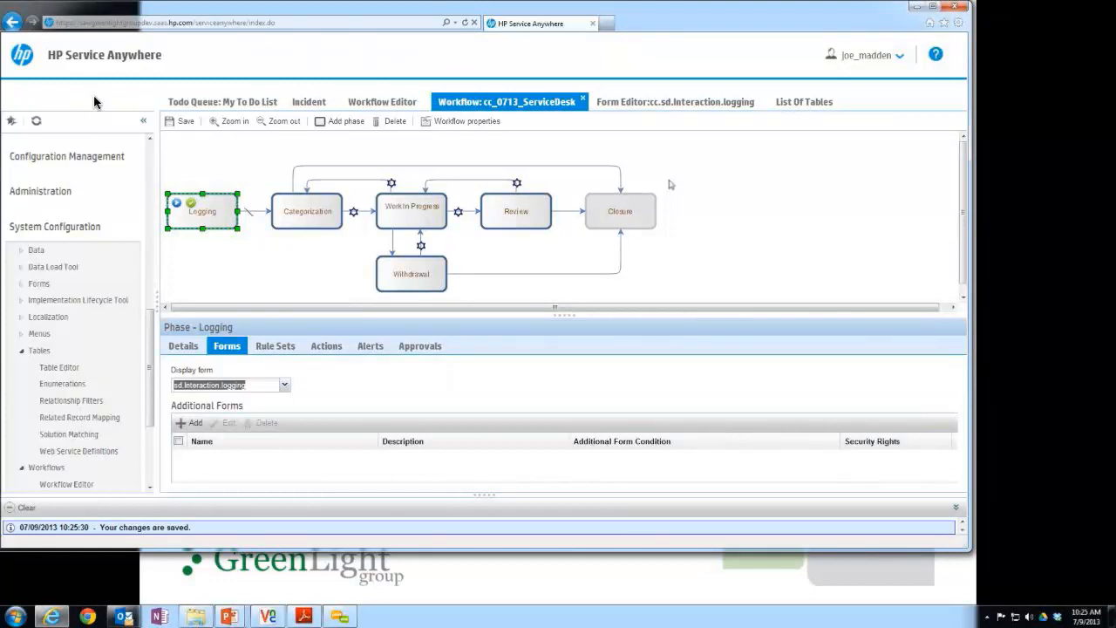
pyautogui.click(286, 388)
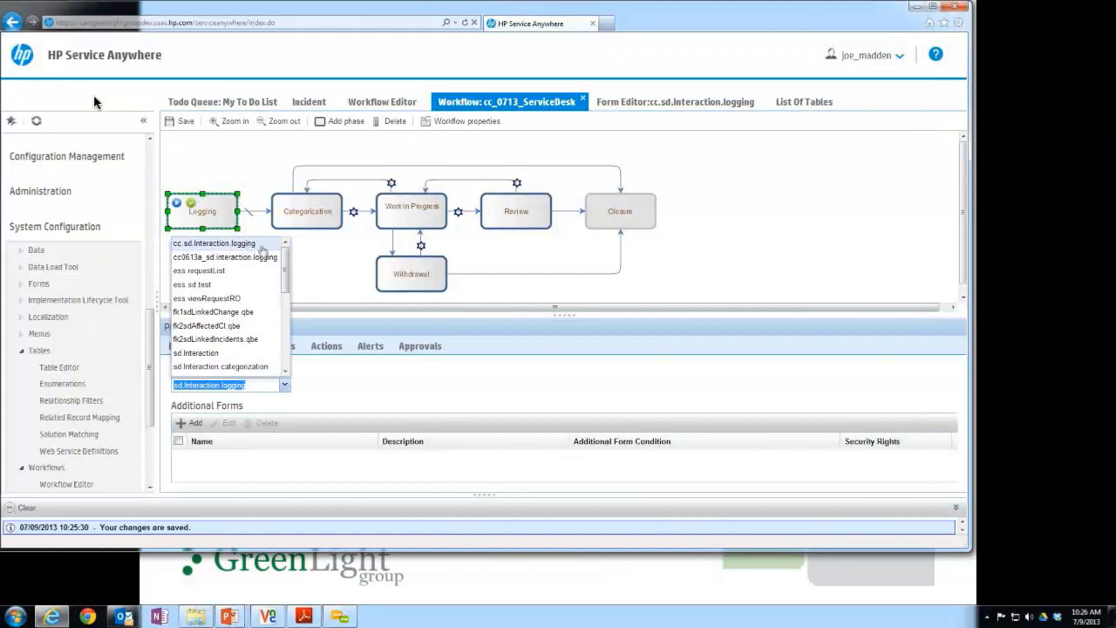
pyautogui.click(215, 248)
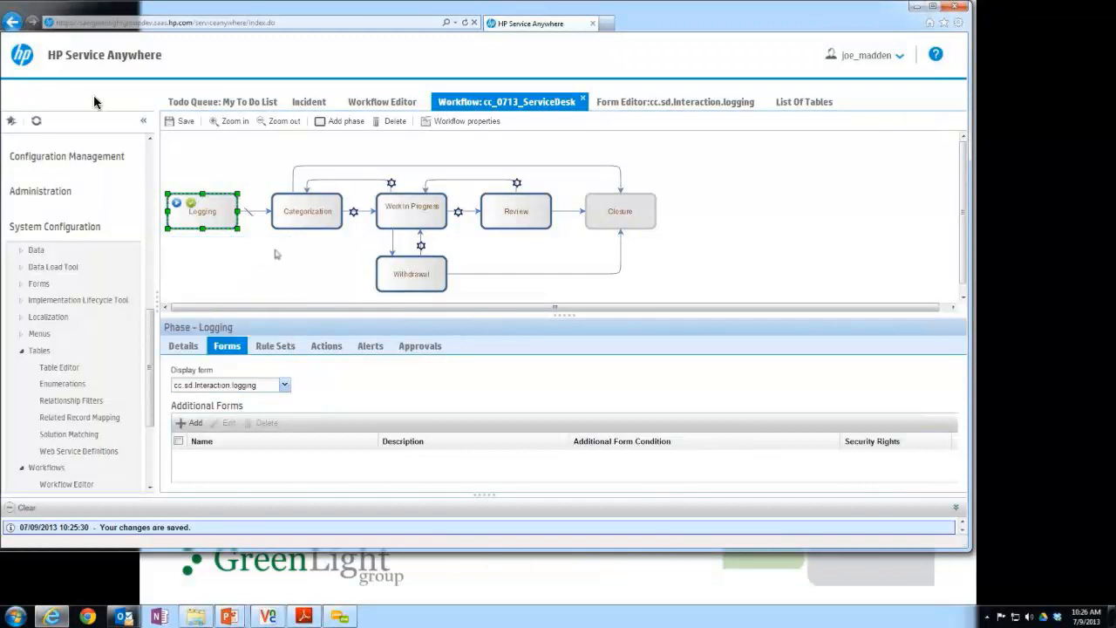
pyautogui.click(213, 160)
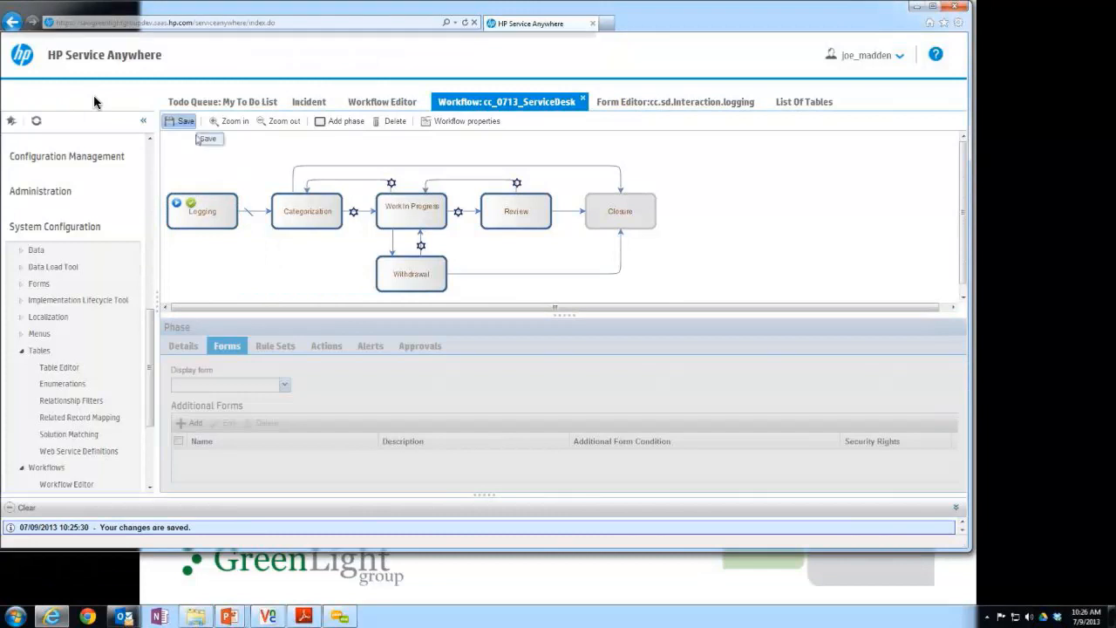
pyautogui.click(184, 122)
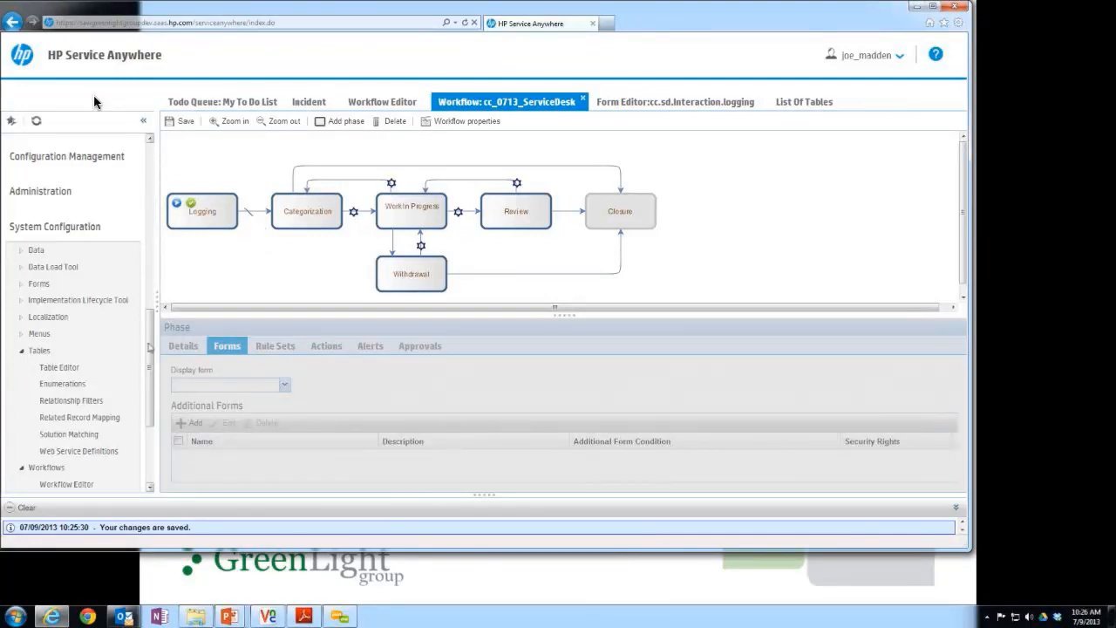
# Reopen the Incident interaction category, assign it the cc_0713_ServiceDesk workflow and save the record.
pyautogui.click(308, 104)
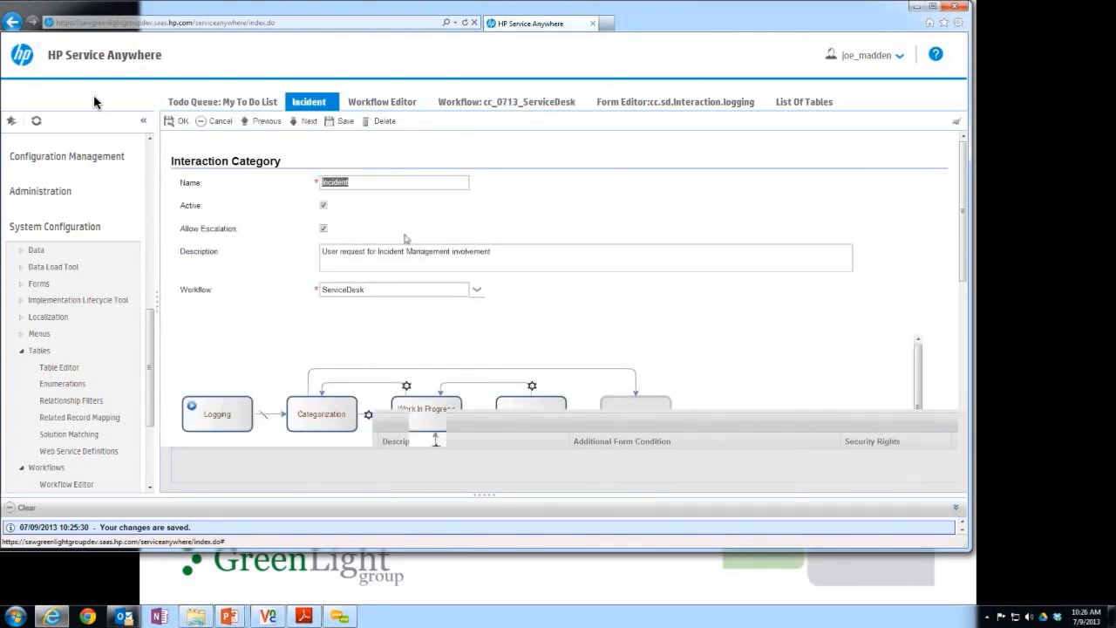
pyautogui.click(453, 296)
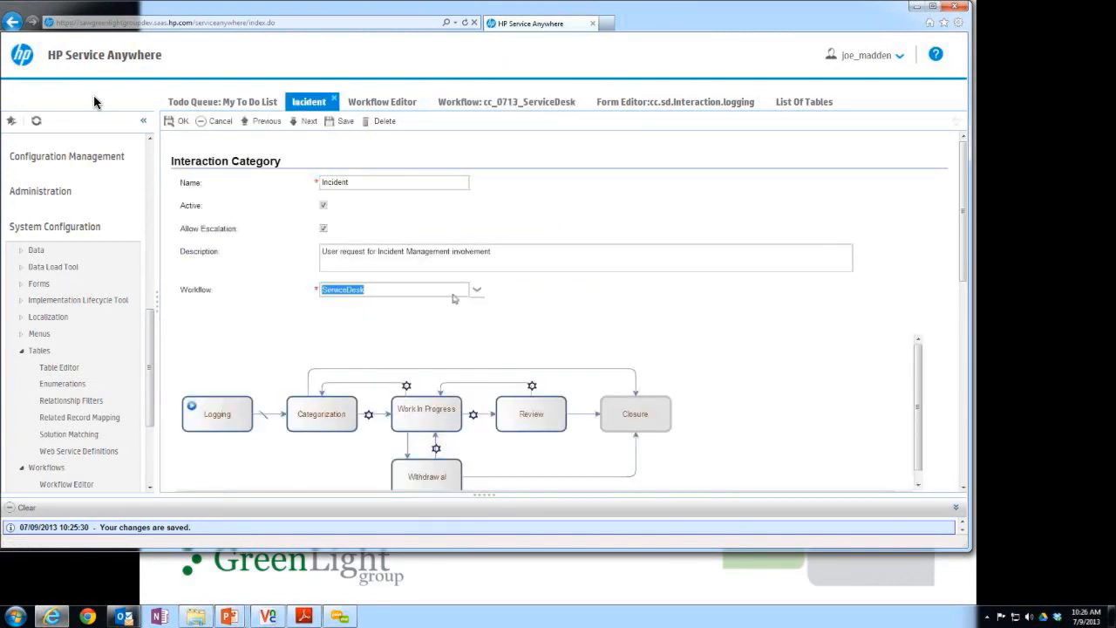
pyautogui.click(477, 290)
pyautogui.click(477, 291)
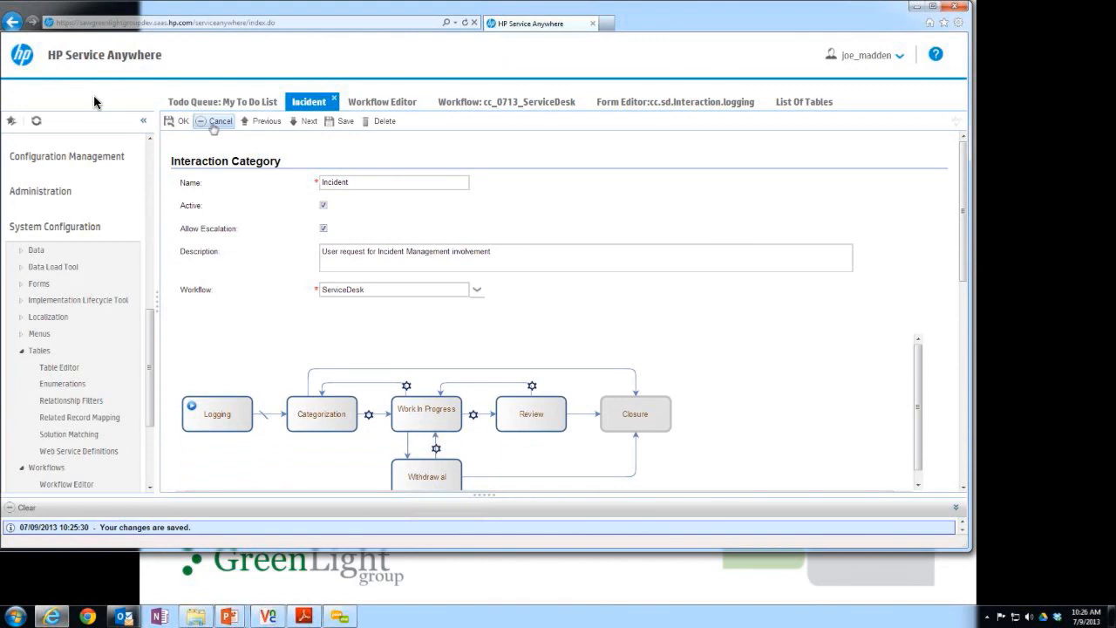
pyautogui.click(216, 122)
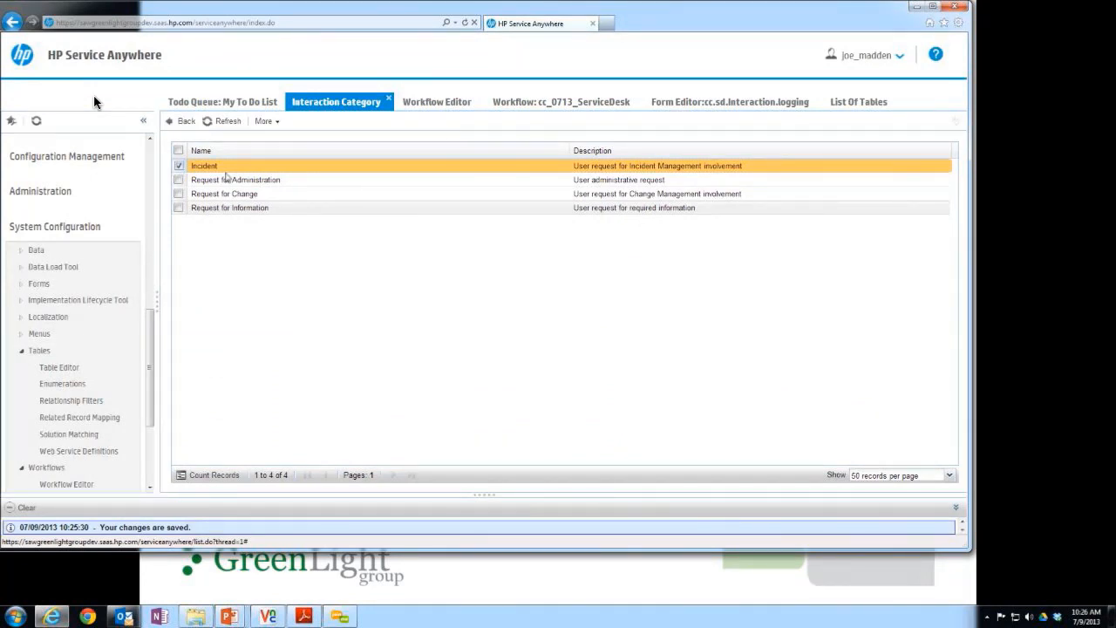
pyautogui.click(225, 172)
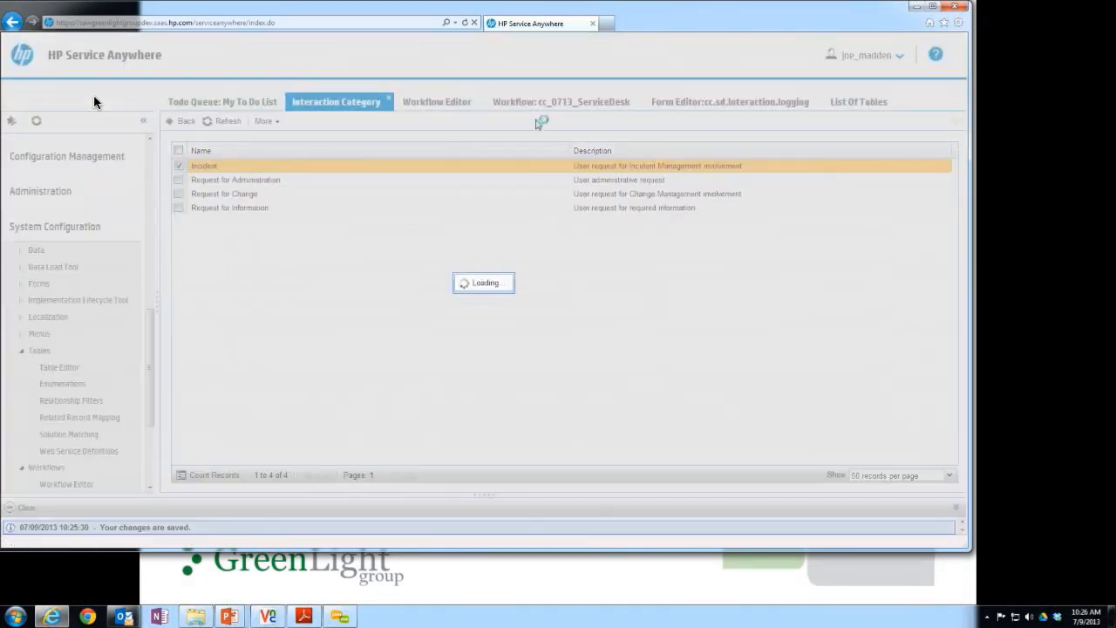
pyautogui.click(477, 290)
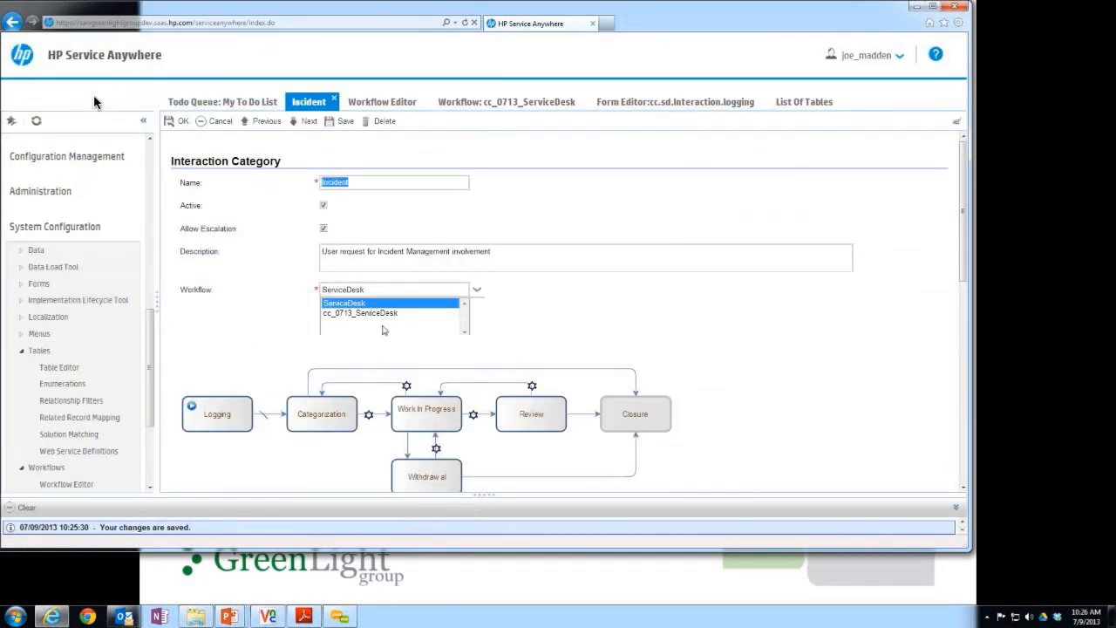
pyautogui.click(384, 312)
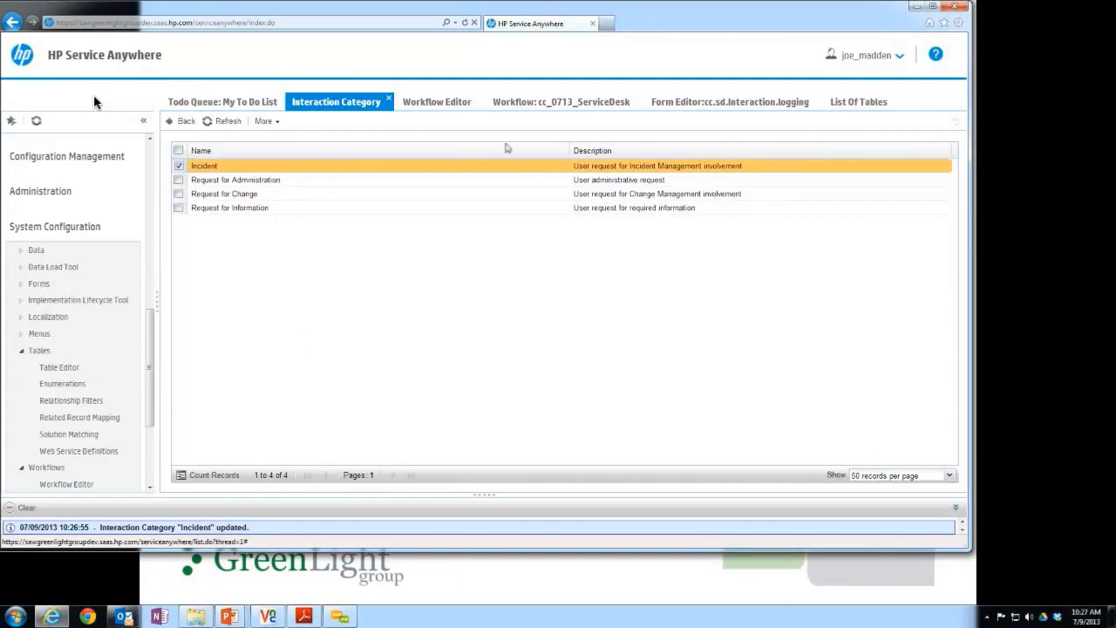
# Draw an Automatic transition from Logging to Work In Progress in the cc_0713_ServiceDesk workflow, routed above the Categorization phase.
pyautogui.click(523, 102)
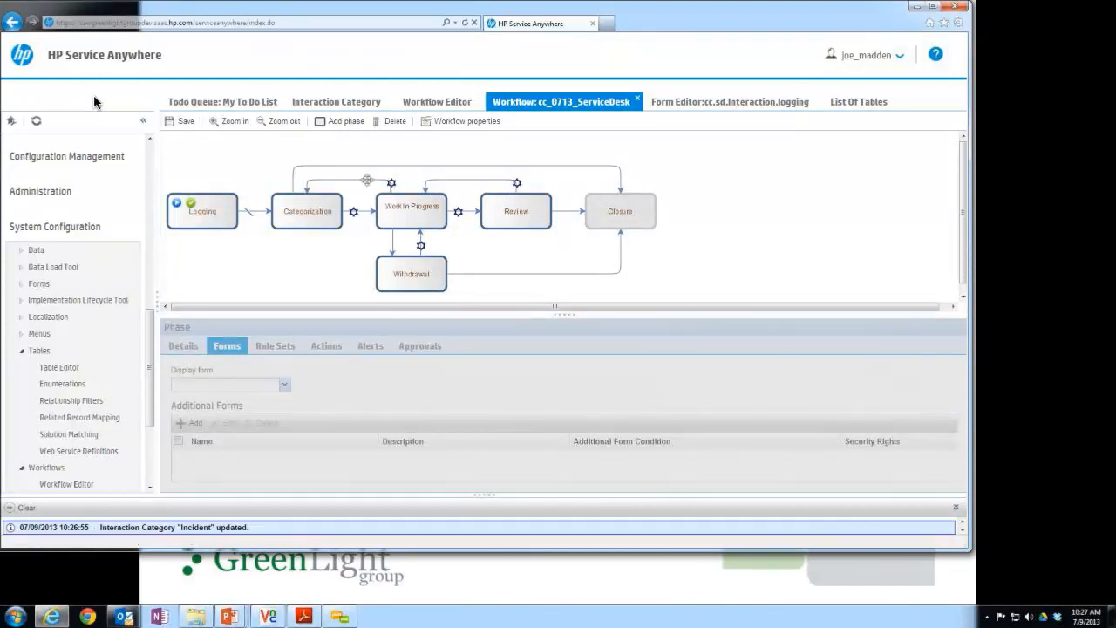
pyautogui.click(366, 180)
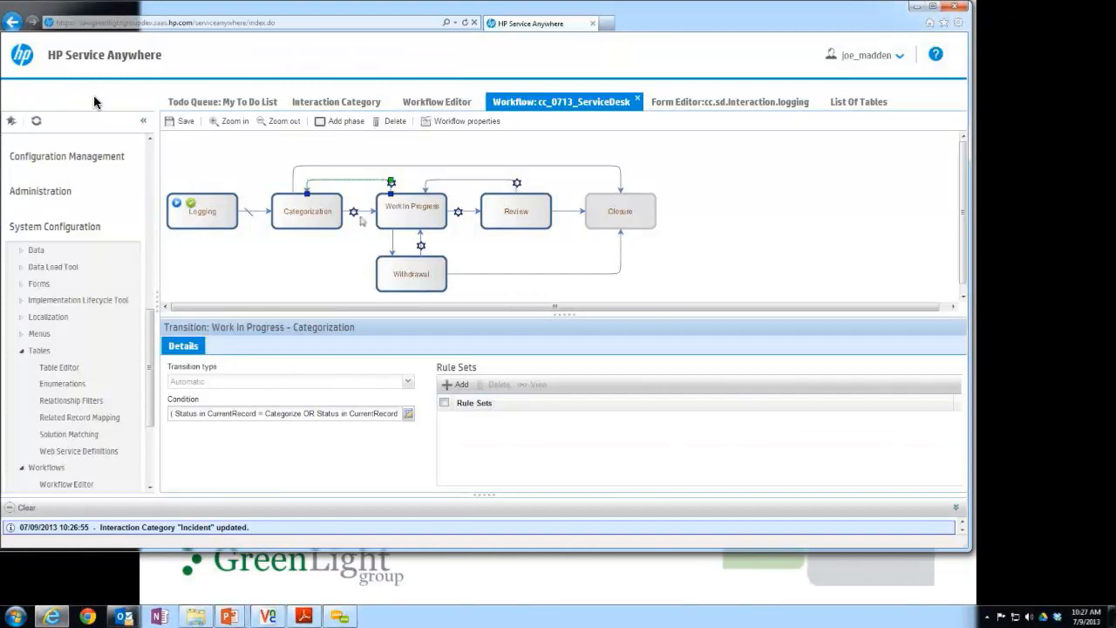
pyautogui.click(240, 264)
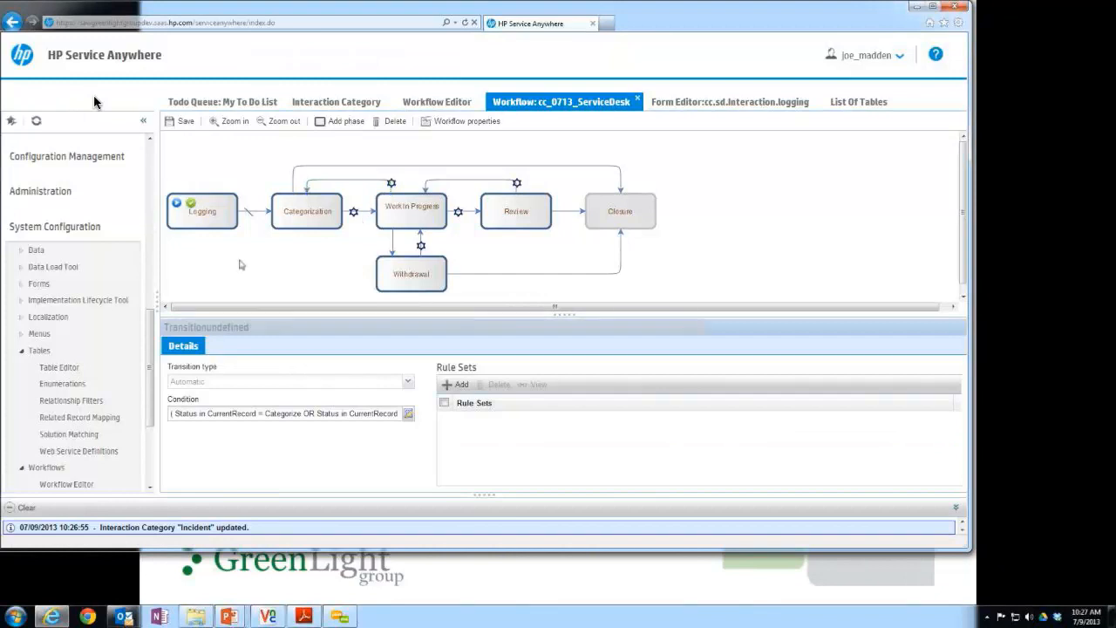
pyautogui.click(210, 218)
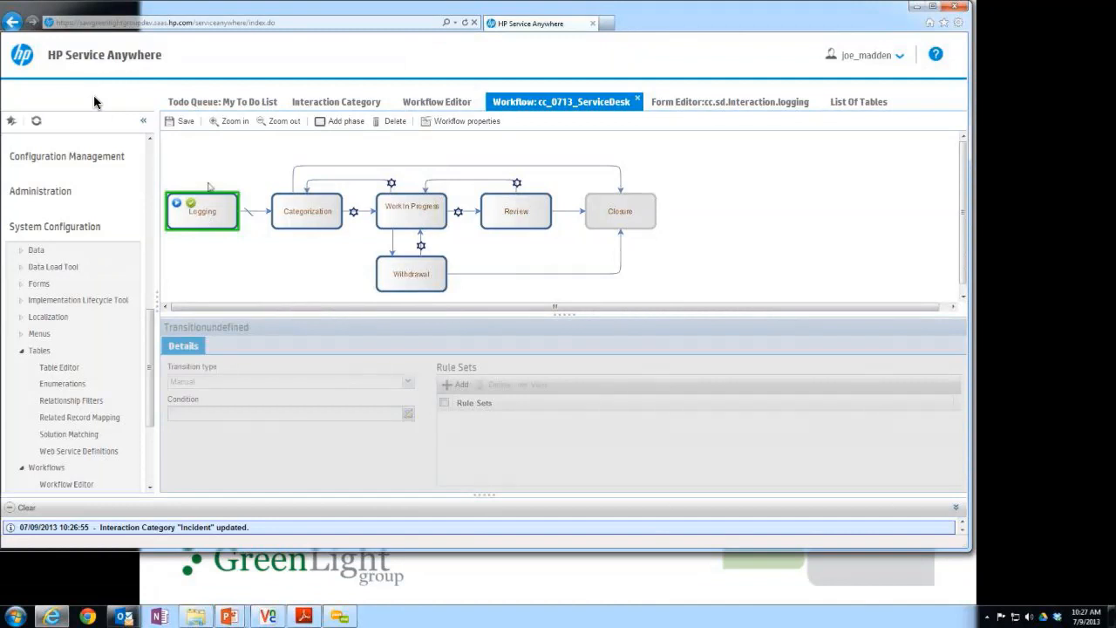
pyautogui.moveTo(210, 186); pyautogui.dragTo(412, 208)
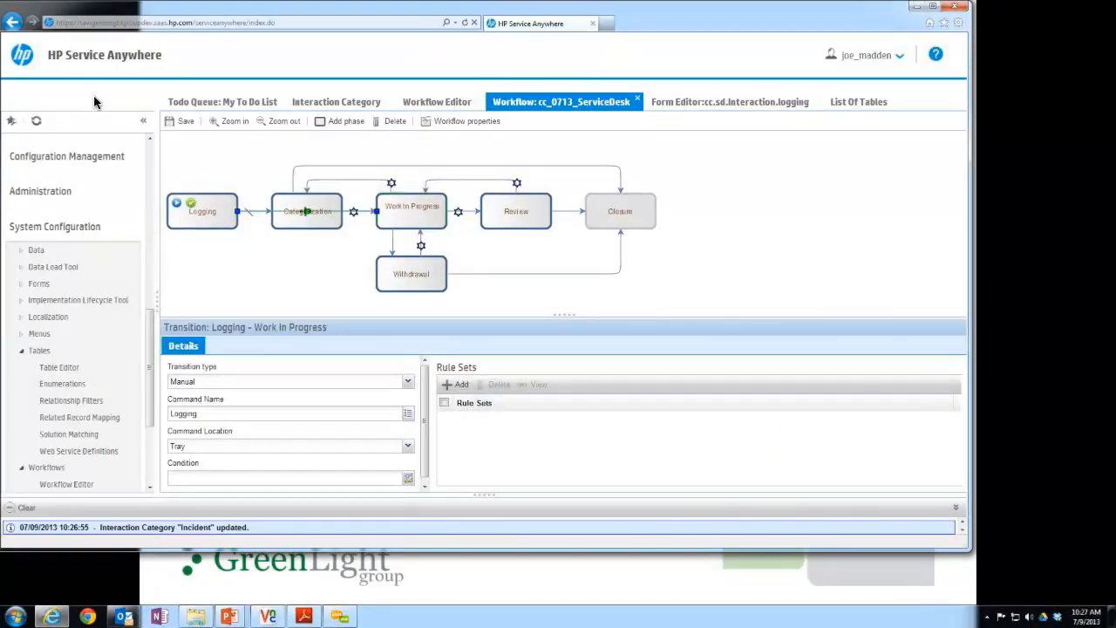
pyautogui.moveTo(305, 182); pyautogui.dragTo(306, 145)
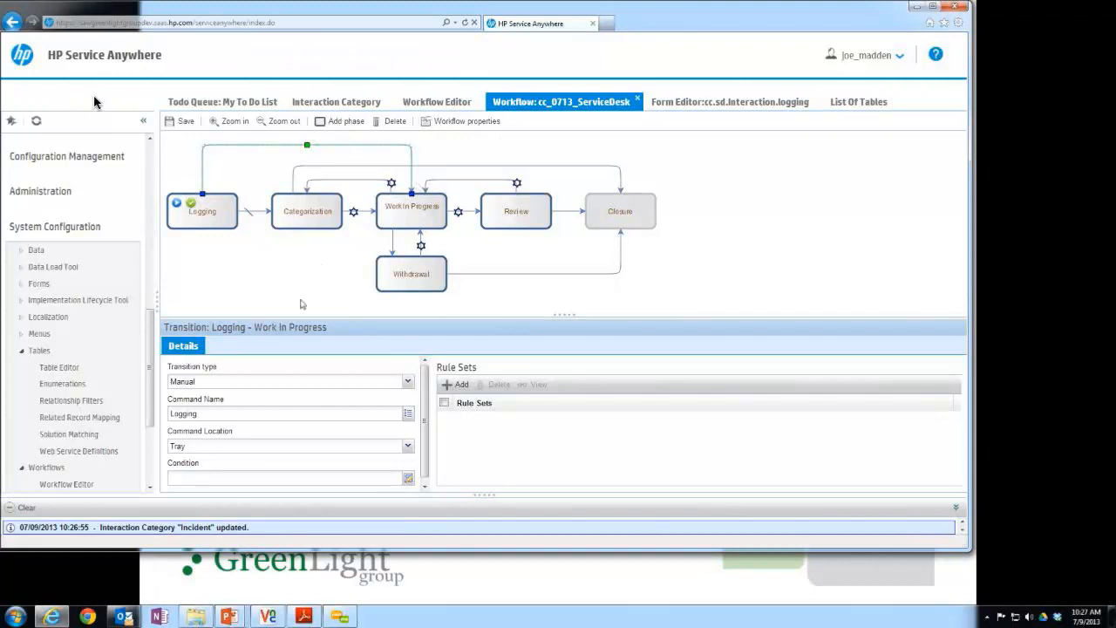
pyautogui.click(407, 383)
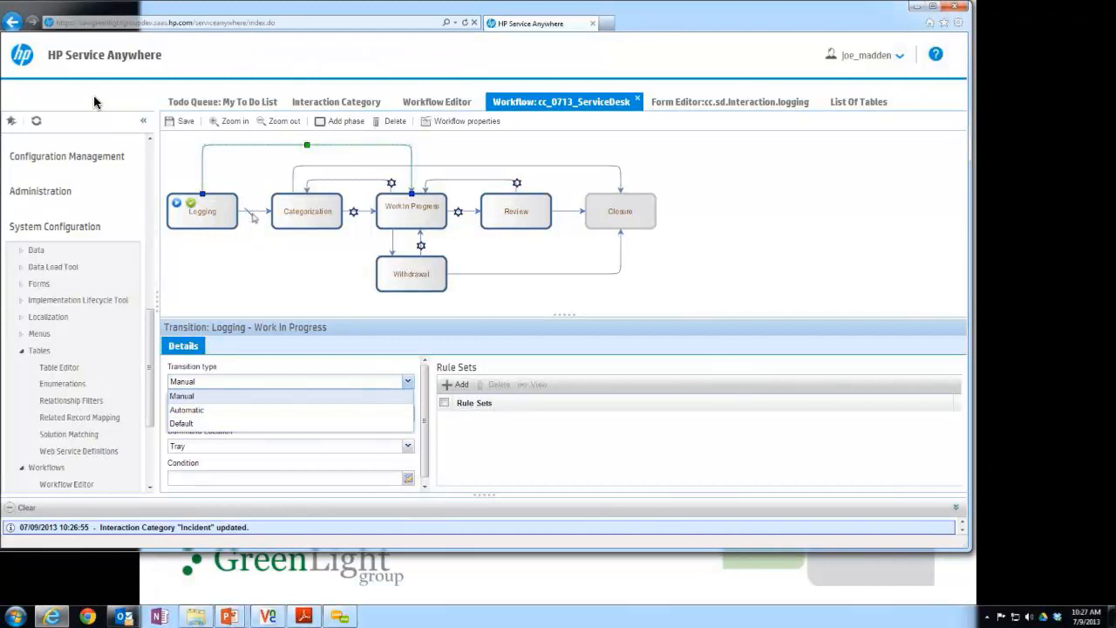
pyautogui.click(199, 410)
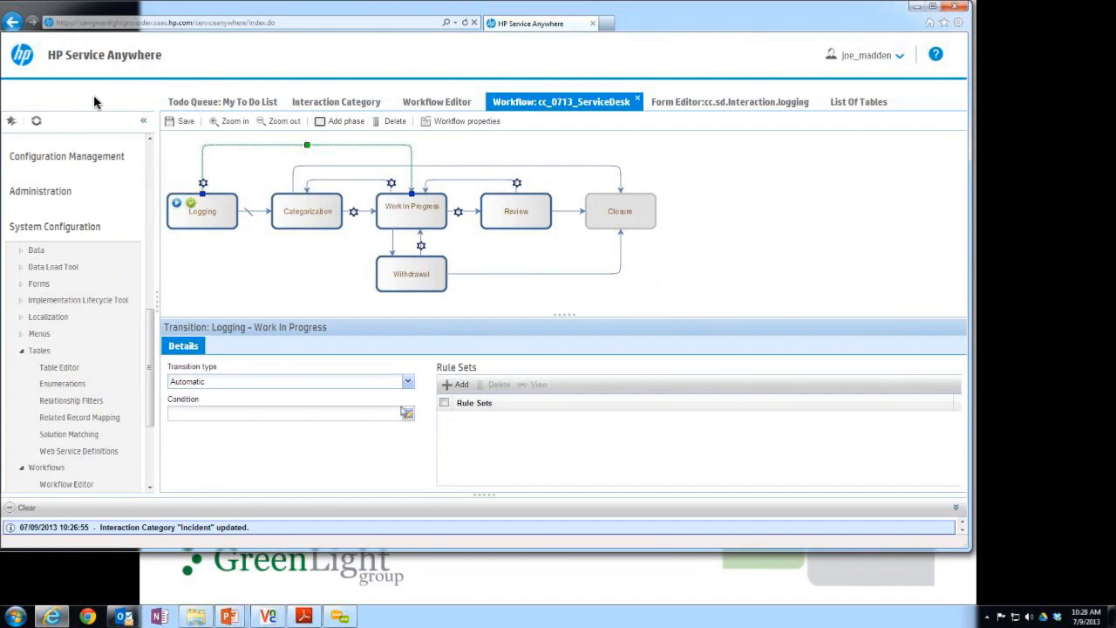
# Add a condition expression to the Logging to Work In Progress transition, based on the CurrentRecord field Escalated To.
pyautogui.click(408, 415)
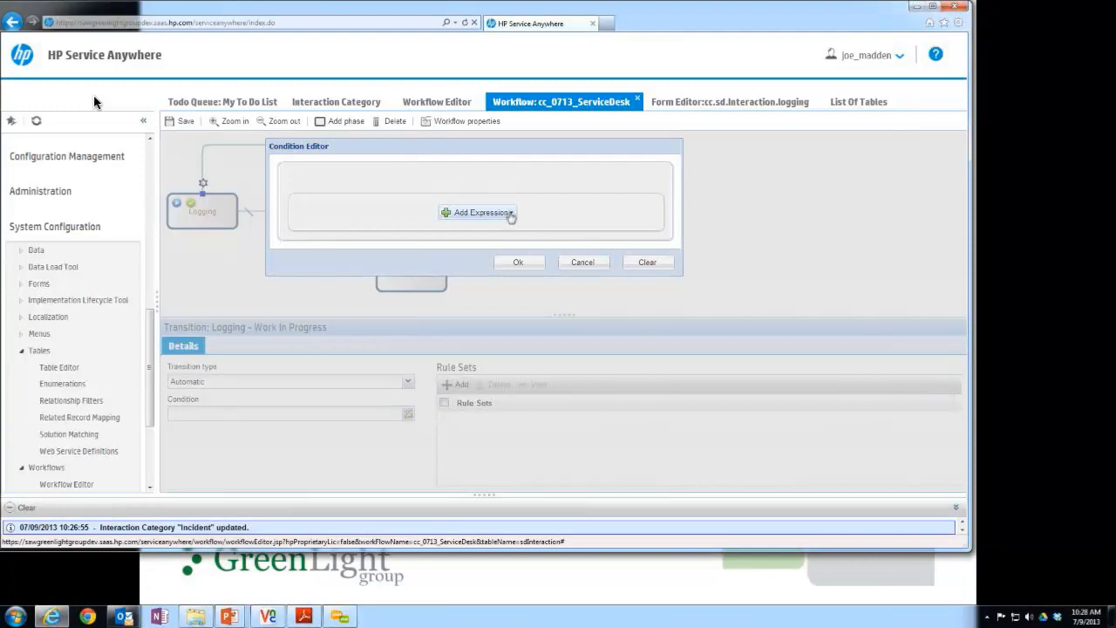
pyautogui.click(511, 213)
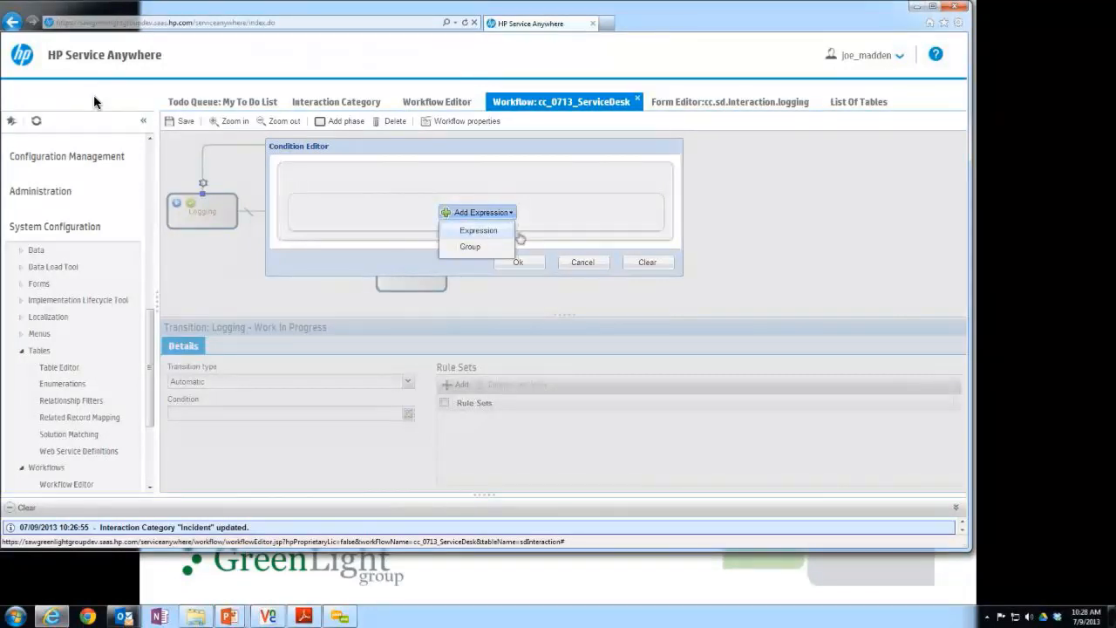
pyautogui.click(479, 230)
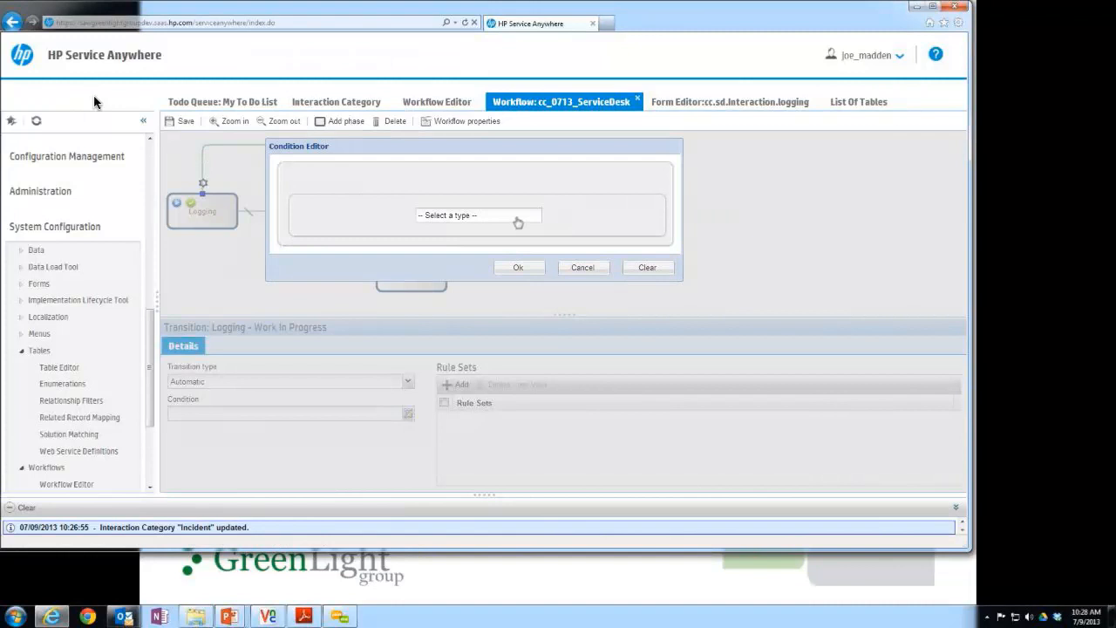
pyautogui.click(518, 224)
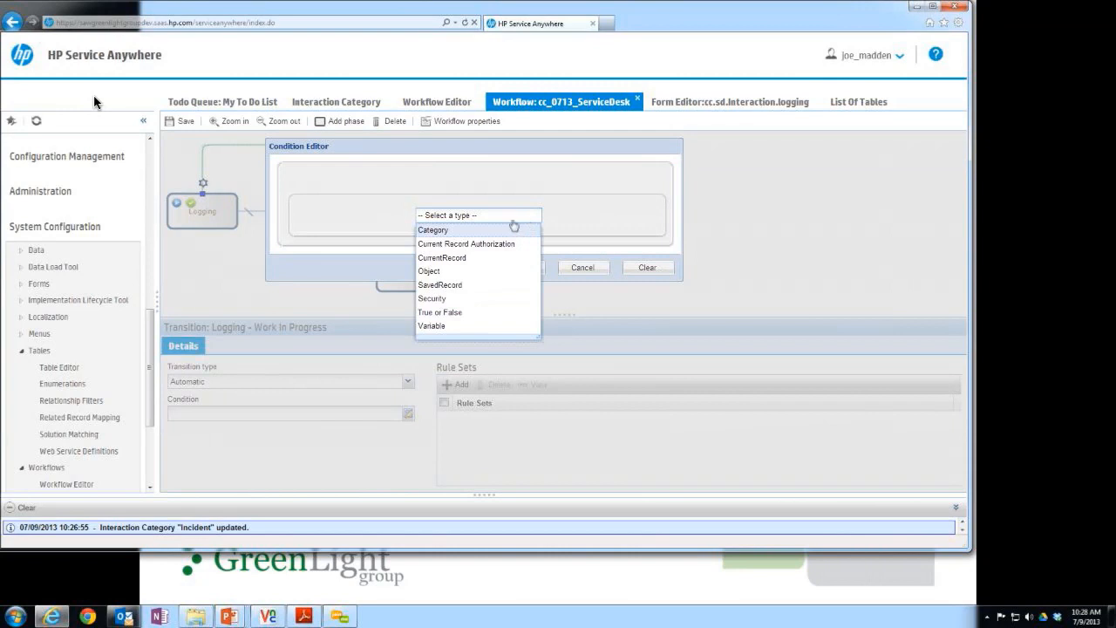
pyautogui.click(478, 258)
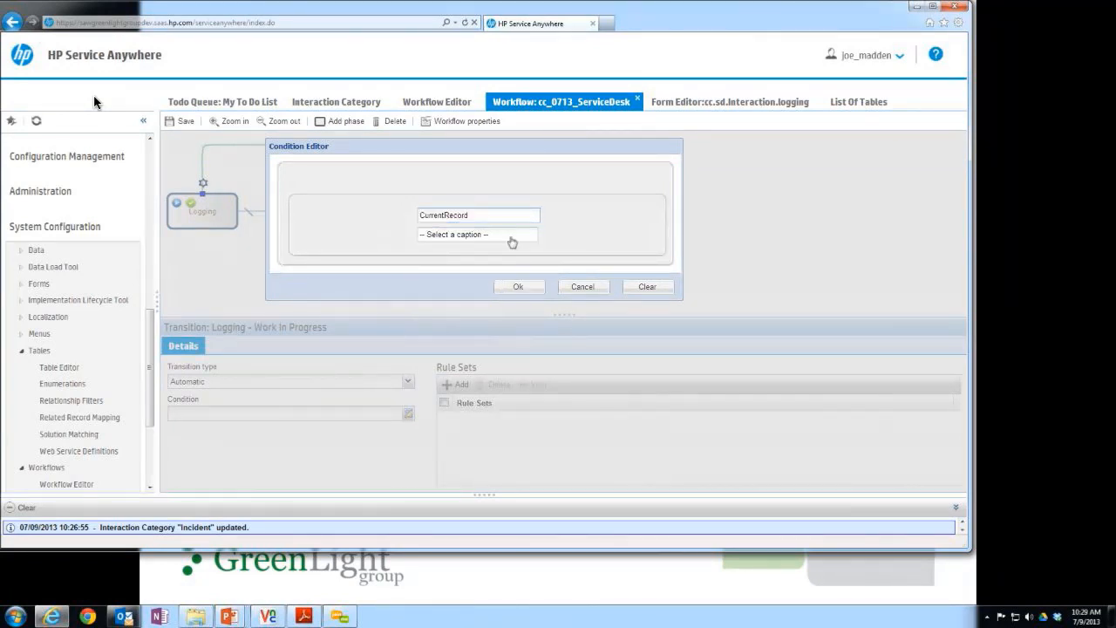
pyautogui.click(512, 236)
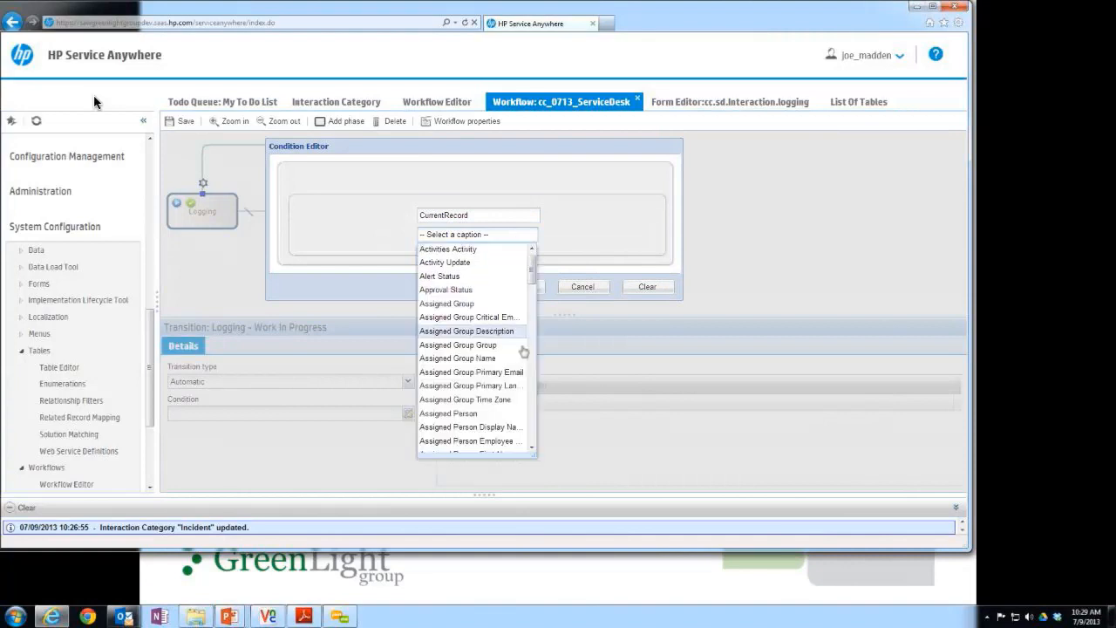
pyautogui.scroll(-5, 485, 377)
pyautogui.click(485, 372)
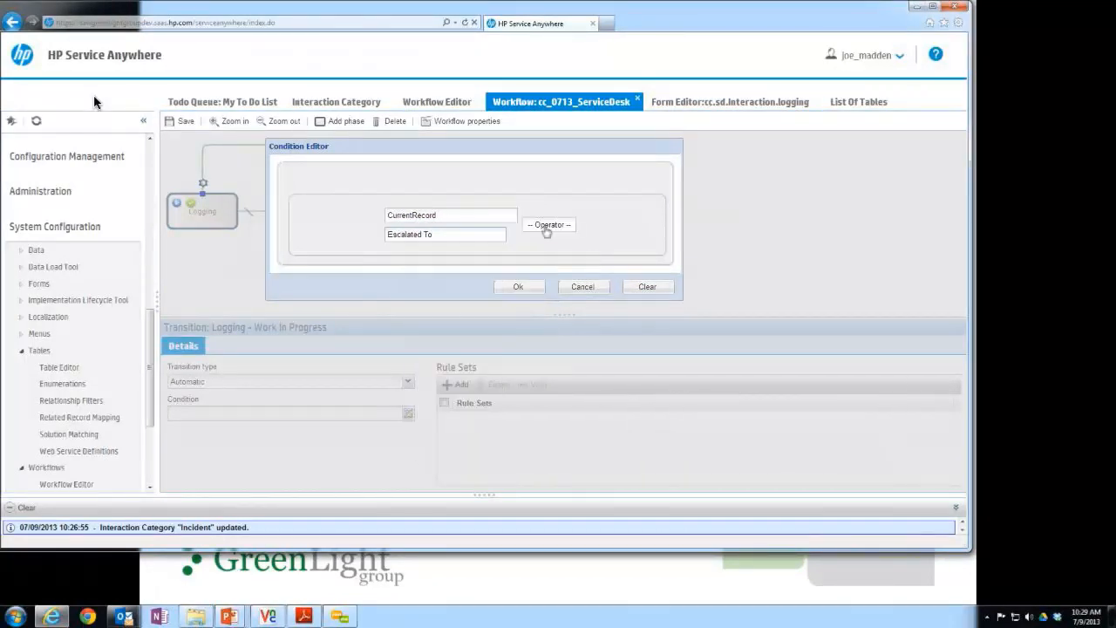
# Complete the transition condition as Escalated To = Value oncall.director and save the cc_0713_ServiceDesk workflow.
pyautogui.click(548, 226)
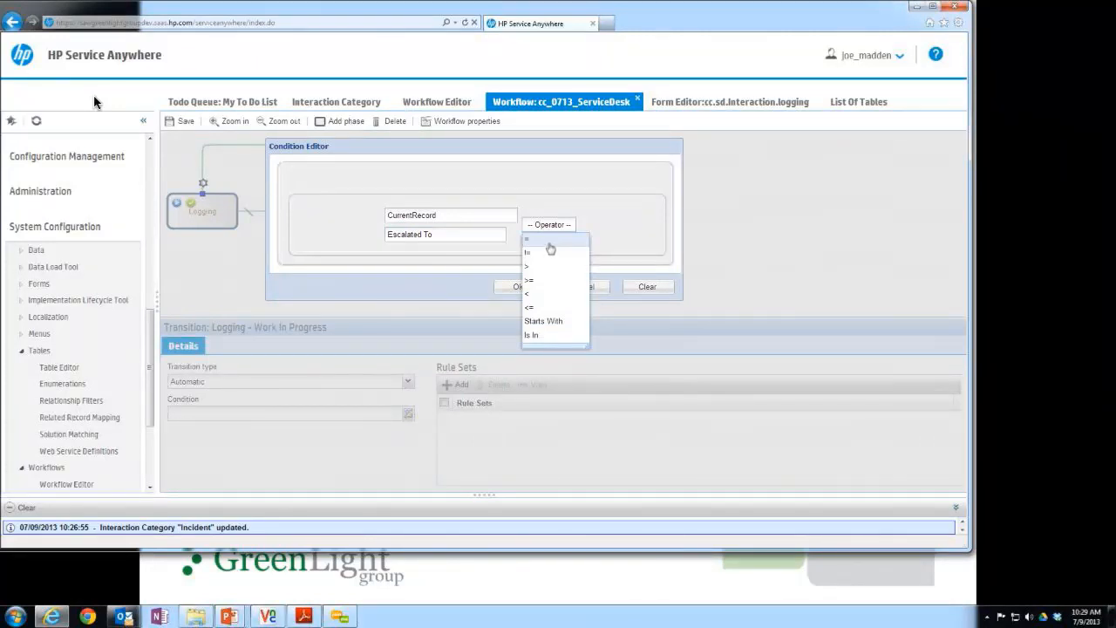
pyautogui.click(549, 242)
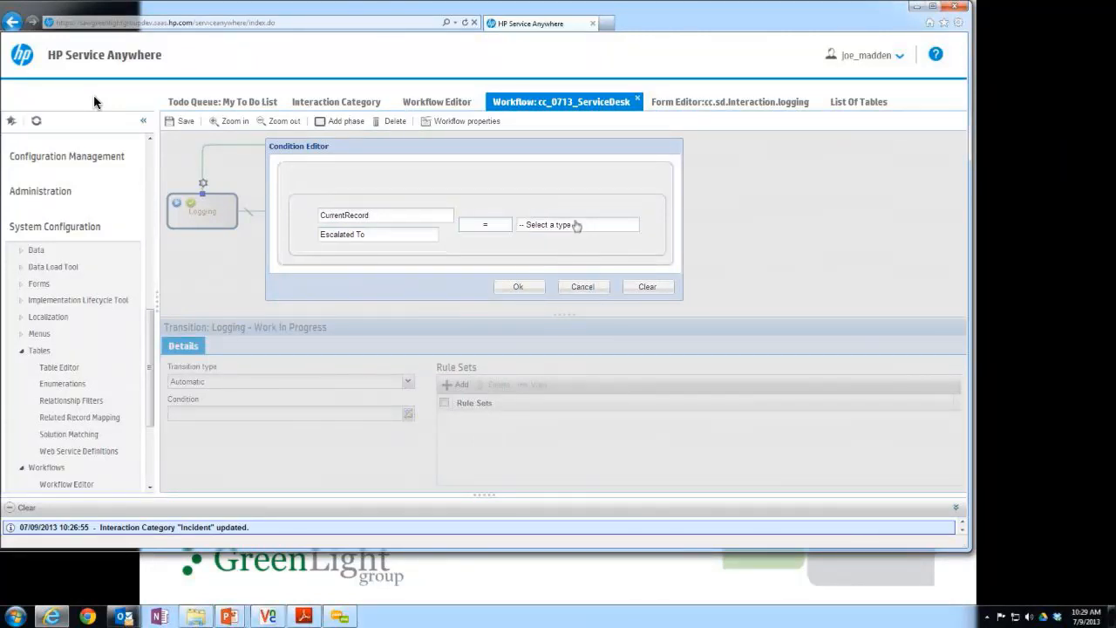
pyautogui.click(577, 225)
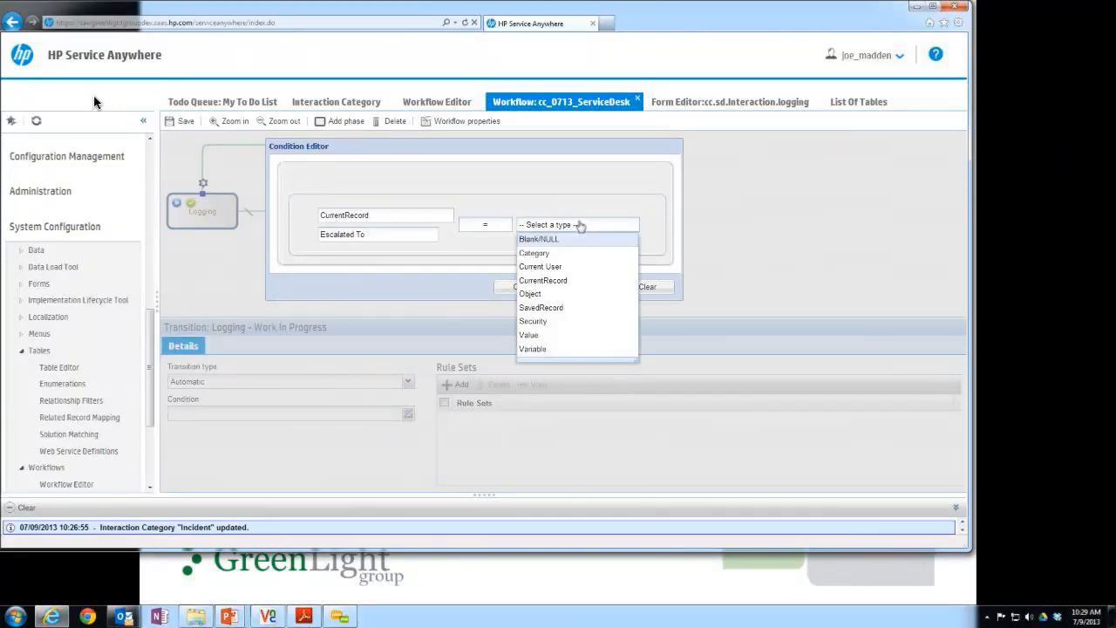
pyautogui.click(561, 336)
pyautogui.click(576, 235)
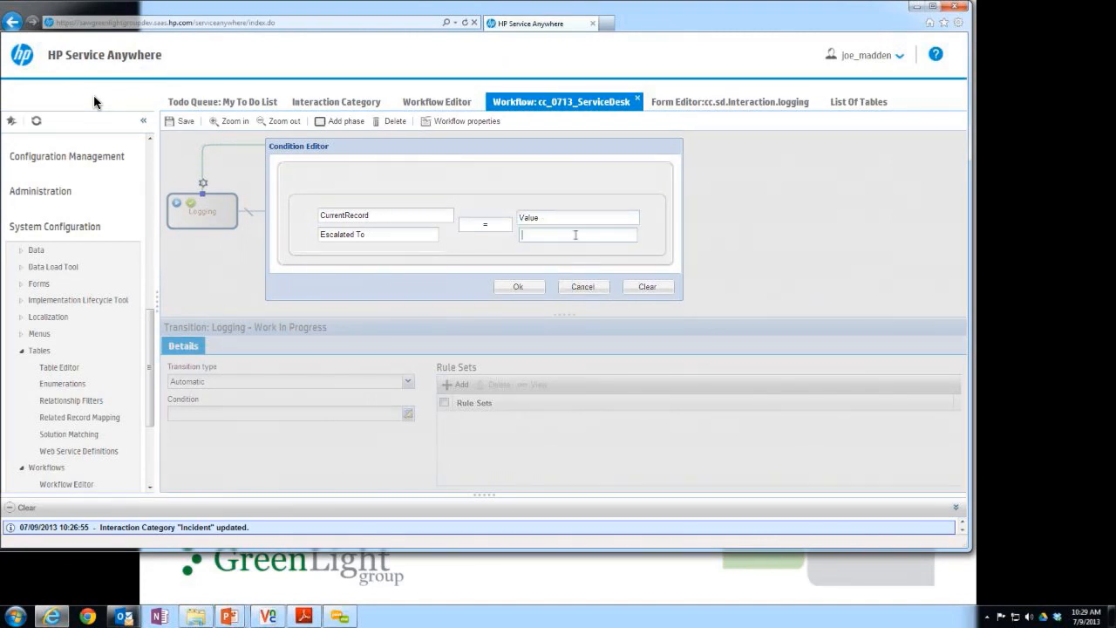
pyautogui.write('oncall gi')
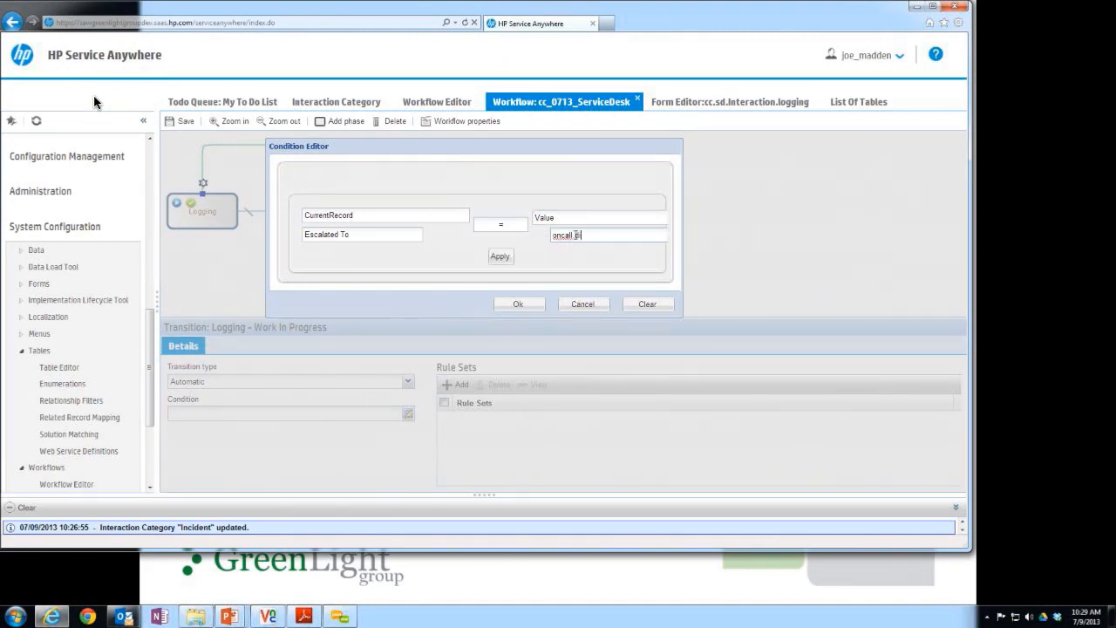
pyautogui.write('rector')
pyautogui.moveTo(647, 231); pyautogui.dragTo(581, 241)
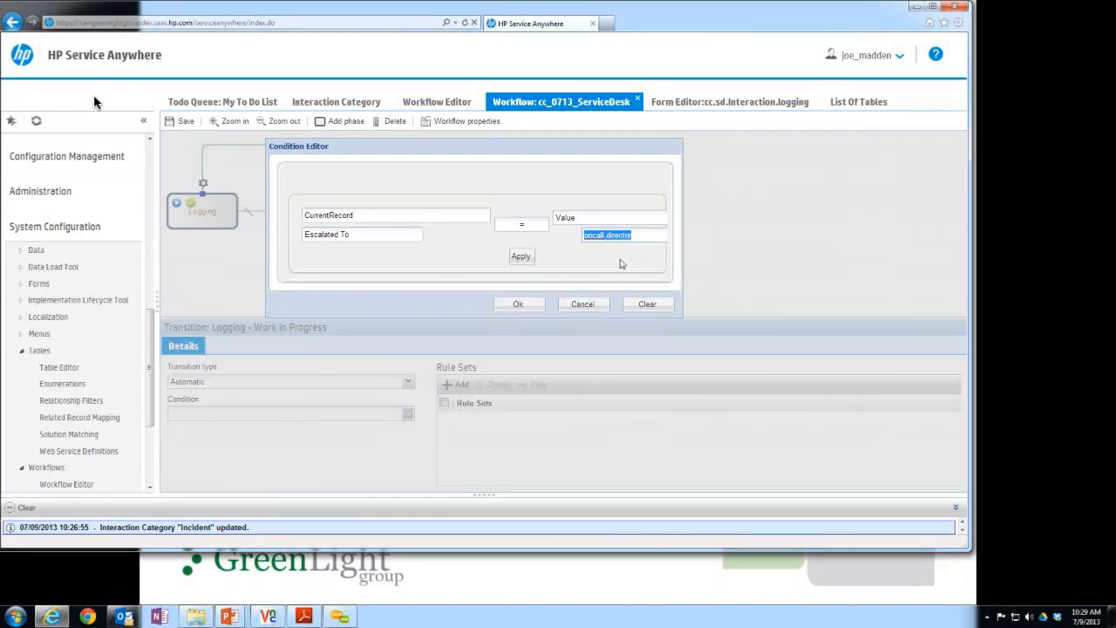
pyautogui.click(524, 260)
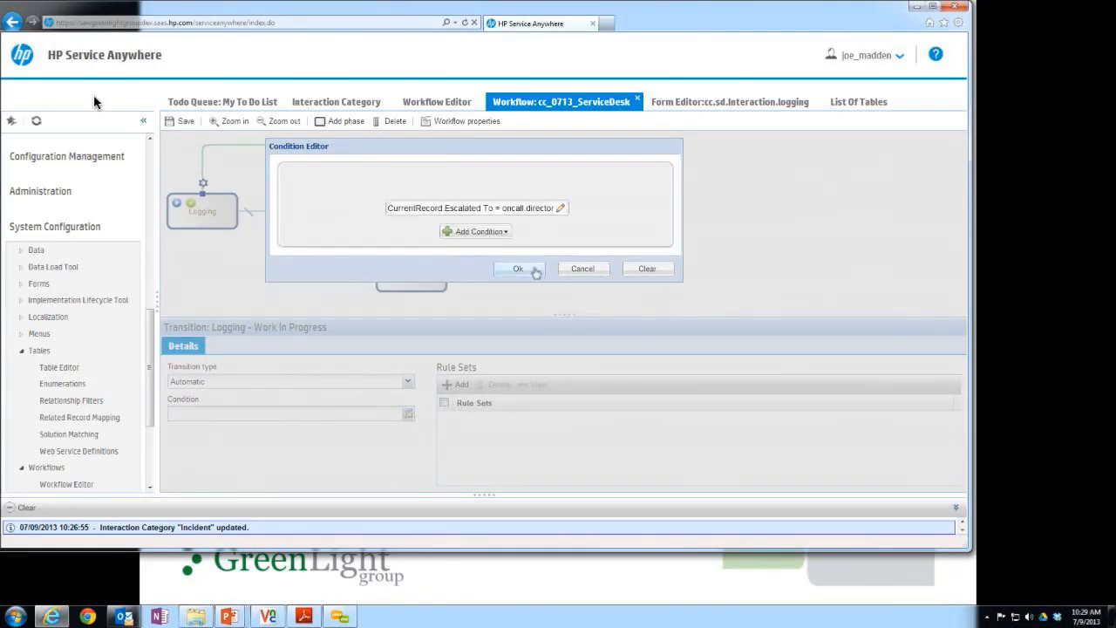
pyautogui.click(521, 269)
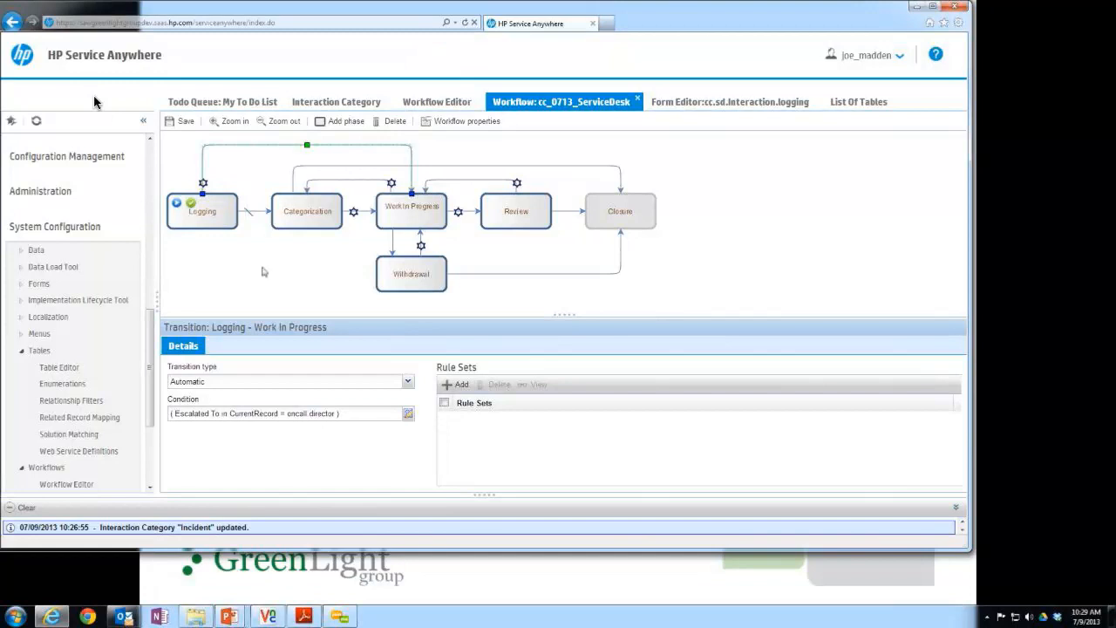
pyautogui.click(181, 121)
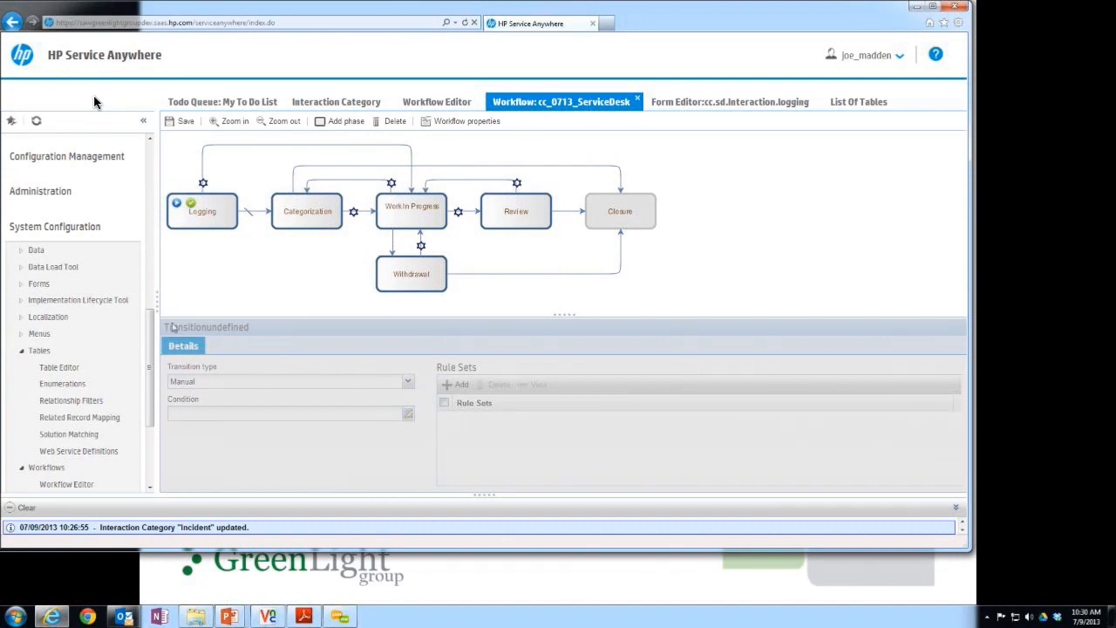
# Start a new Implementation Lifecycle Tool package titled cc_glg_0713.
pyautogui.click(22, 351)
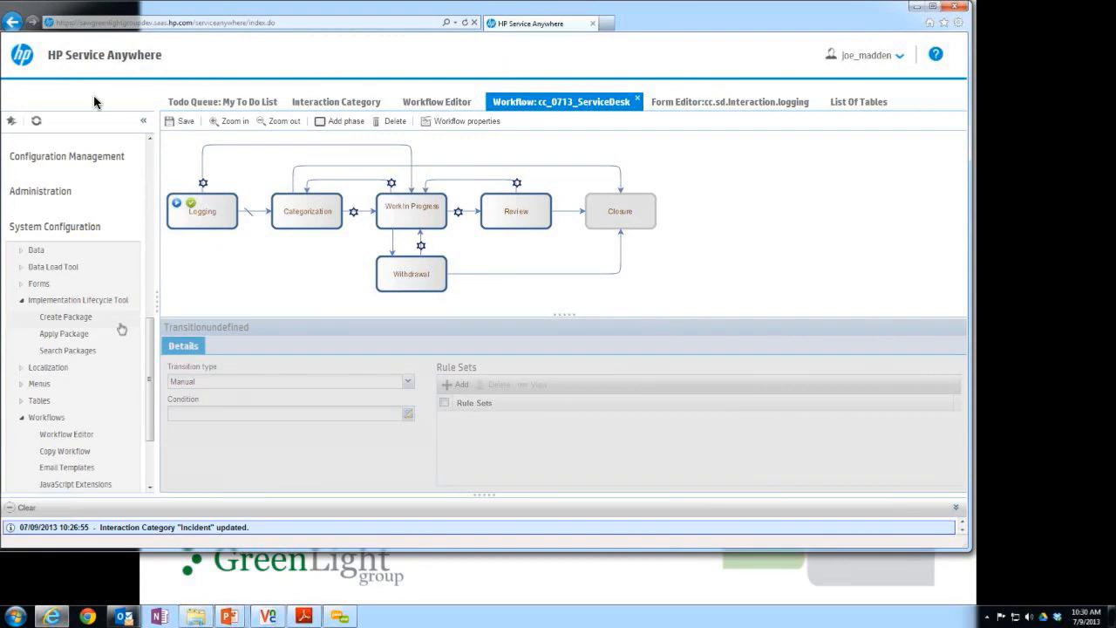
pyautogui.click(85, 319)
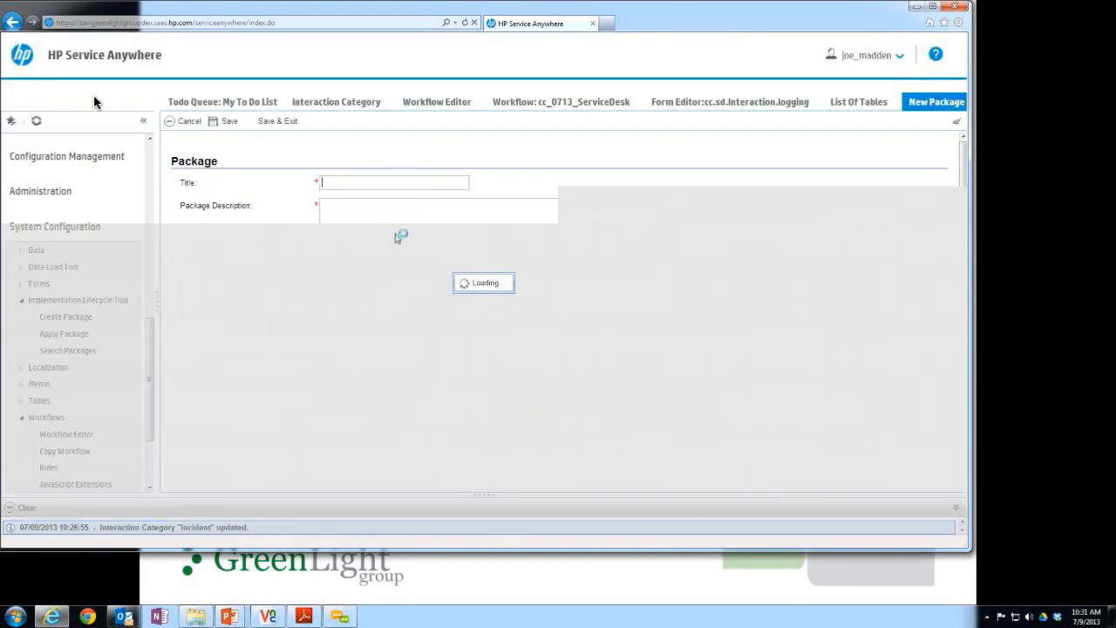
pyautogui.write('cc_')
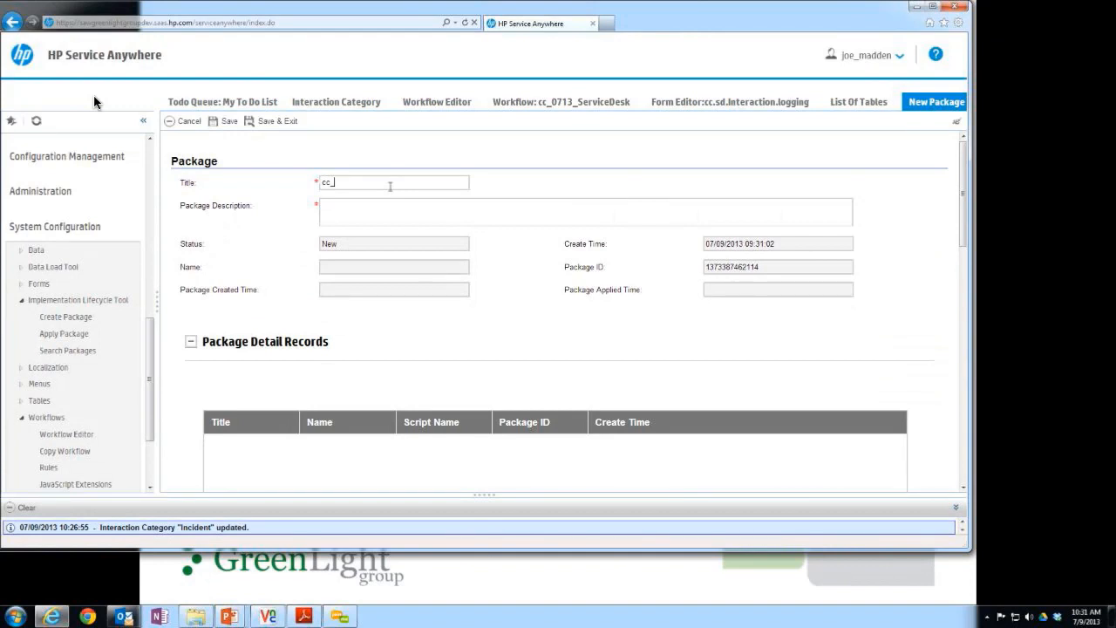
pyautogui.write('glg_0713')
# Copy the package title into the package description and save the new package.
pyautogui.click(392, 200)
pyautogui.hotkey('shift', 'Tab')
pyautogui.hotkey('ctrl', 'c')
pyautogui.press('Tab')
pyautogui.hotkey('ctrl', 'v')
pyautogui.click(227, 122)
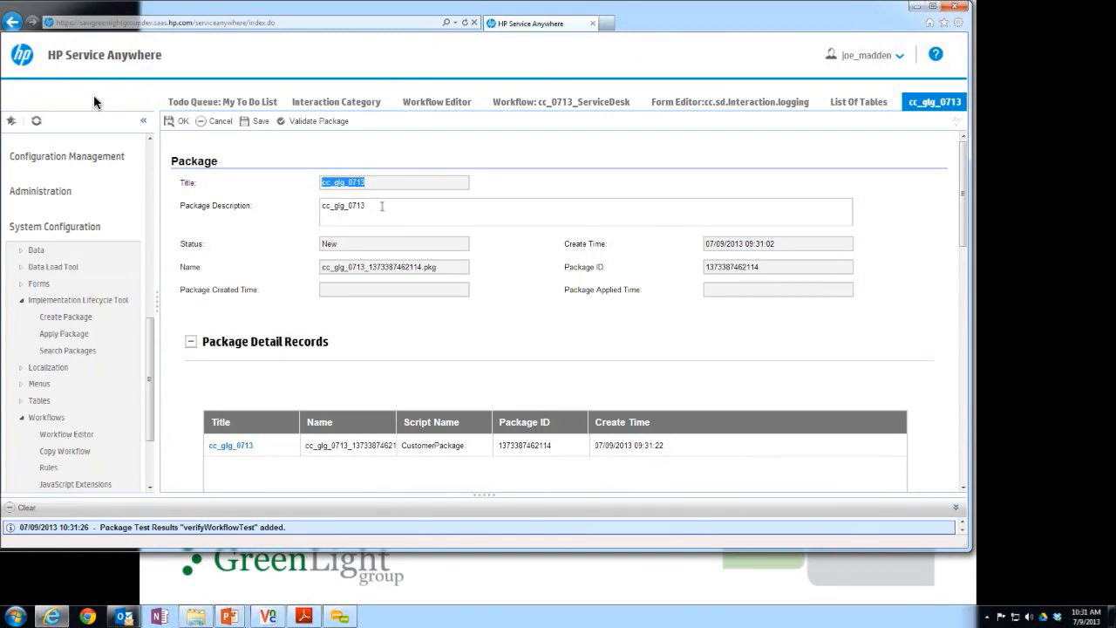
# Validate the cc_glg_0713 package and review its package test results and workflow diagram.
pyautogui.click(326, 126)
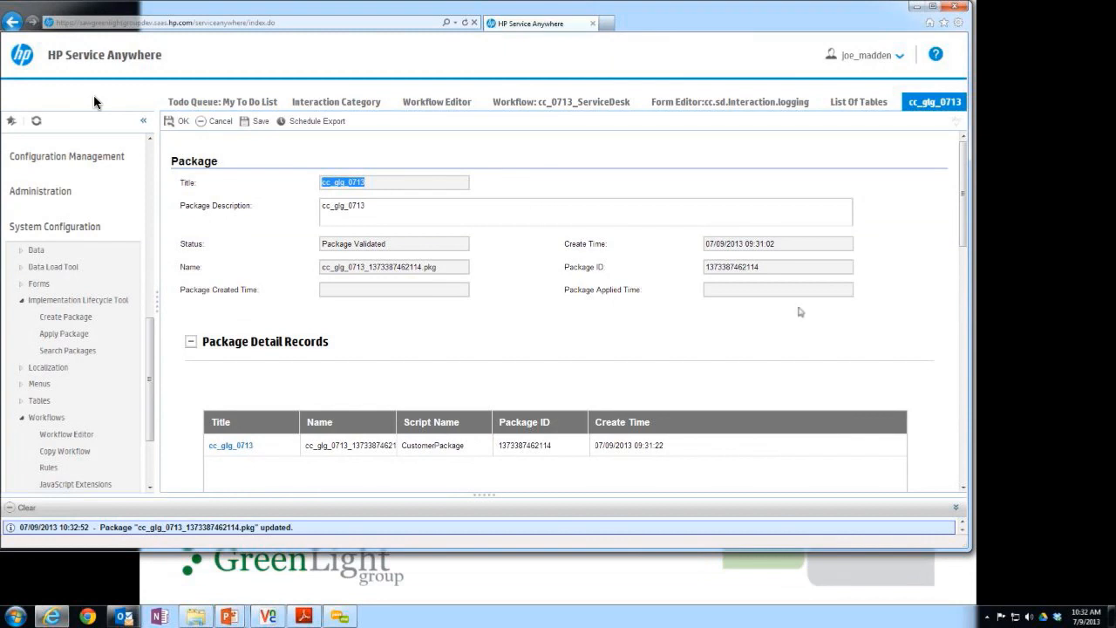
pyautogui.scroll(-1, 839, 305)
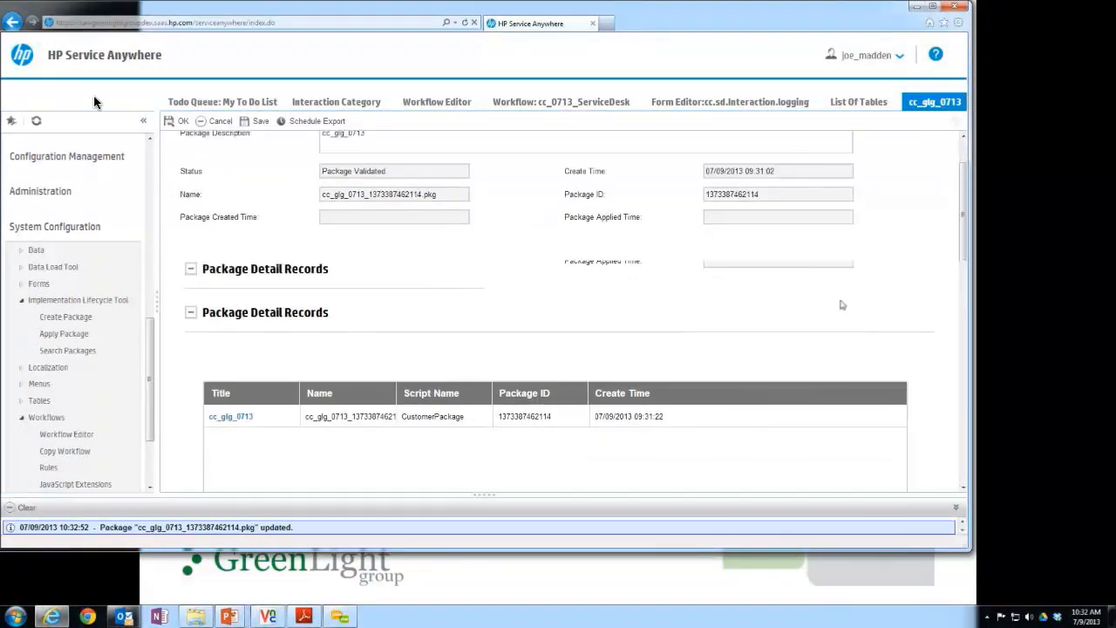
pyautogui.scroll(-1, 842, 305)
pyautogui.scroll(-2, 868, 296)
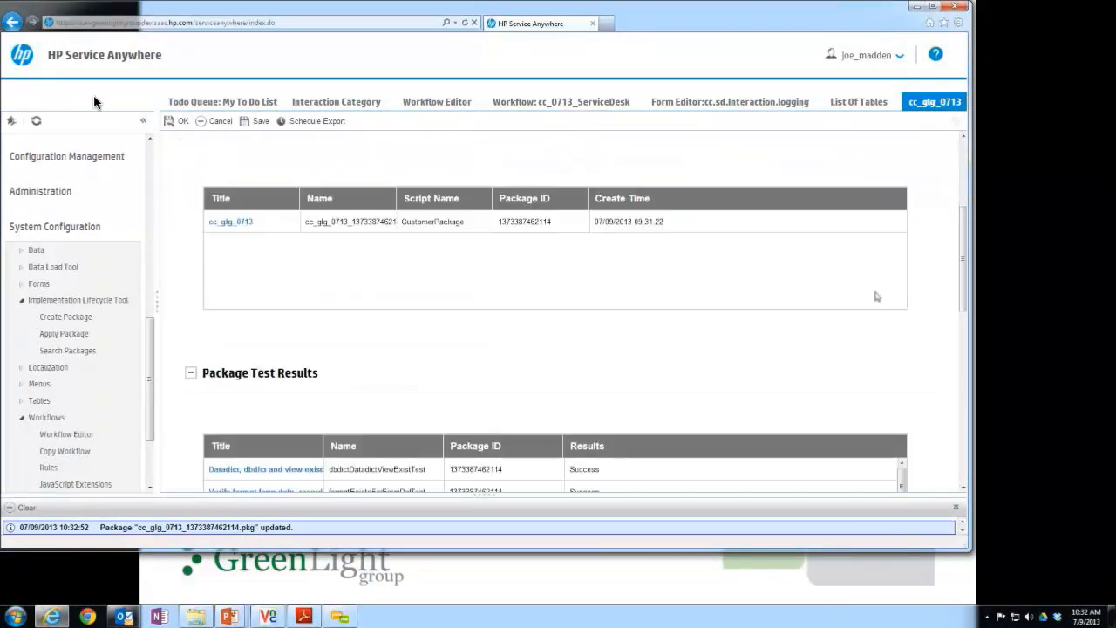
pyautogui.scroll(-3, 824, 287)
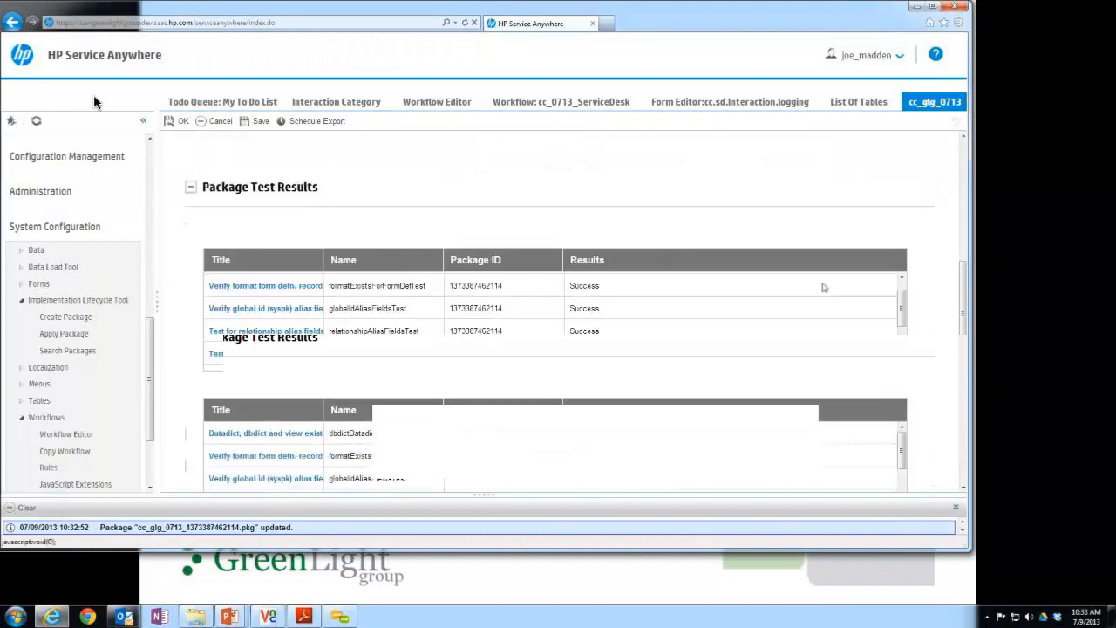
pyautogui.moveTo(904, 301); pyautogui.dragTo(930, 347)
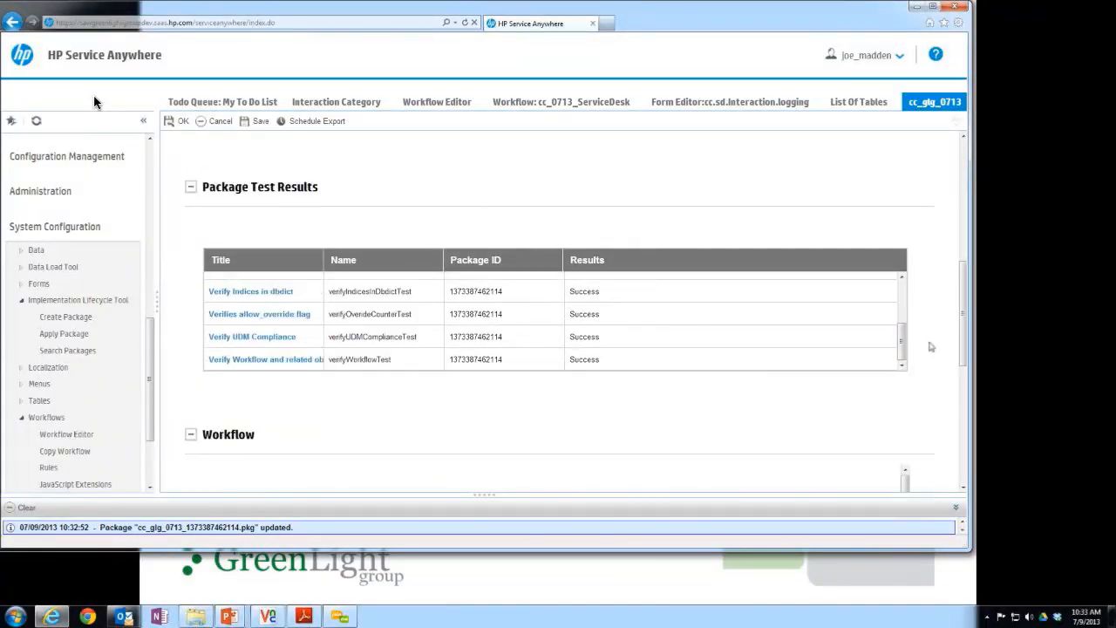
pyautogui.scroll(-1, 930, 347)
pyautogui.scroll(-1, 931, 347)
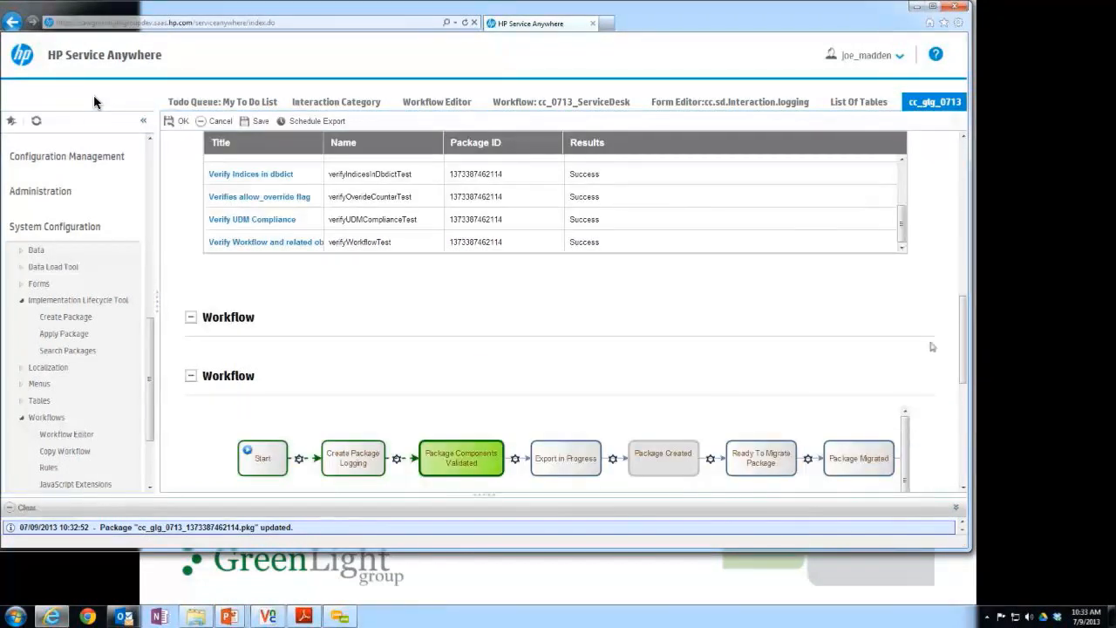
pyautogui.scroll(-1, 928, 343)
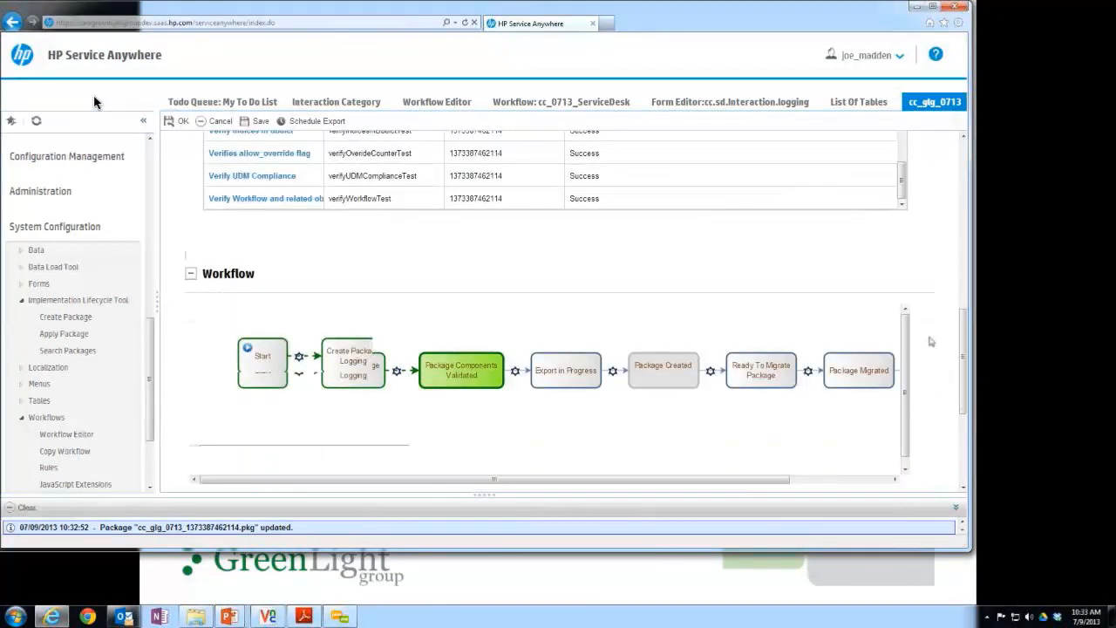
pyautogui.scroll(-1, 931, 342)
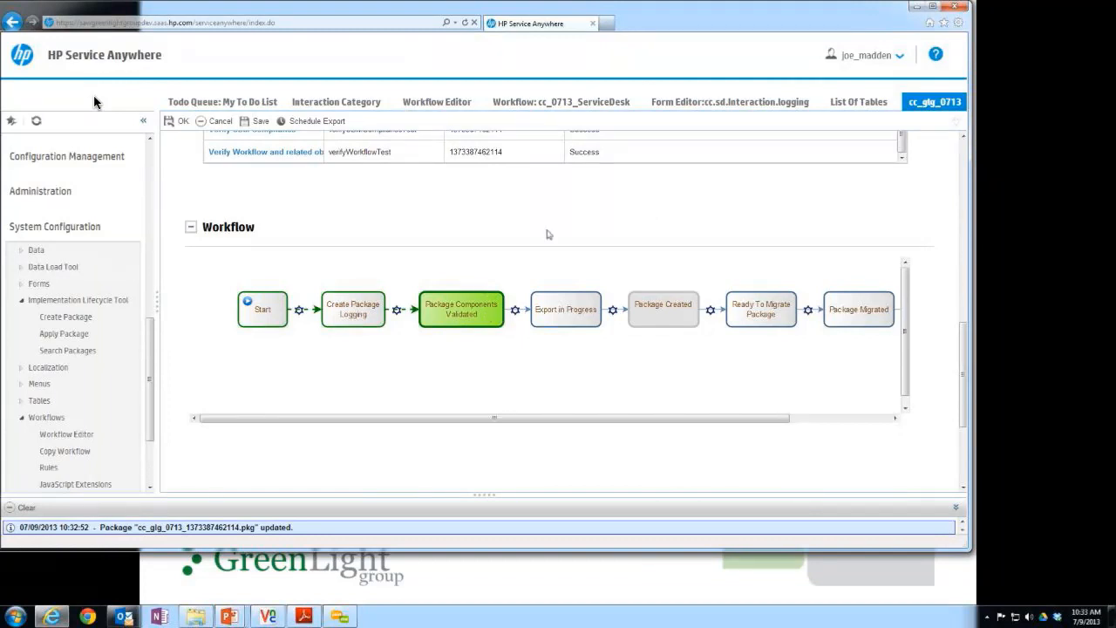
# Search the existing packages, open cc_glg_0513 and examine its package files and workflow diagram.
pyautogui.click(84, 351)
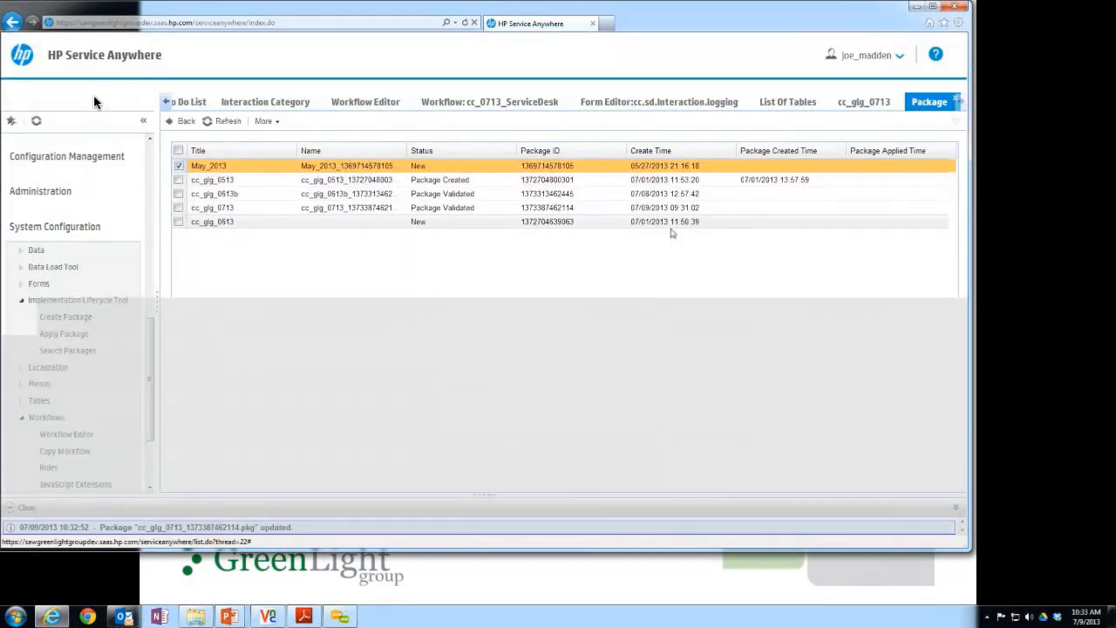
pyautogui.click(467, 181)
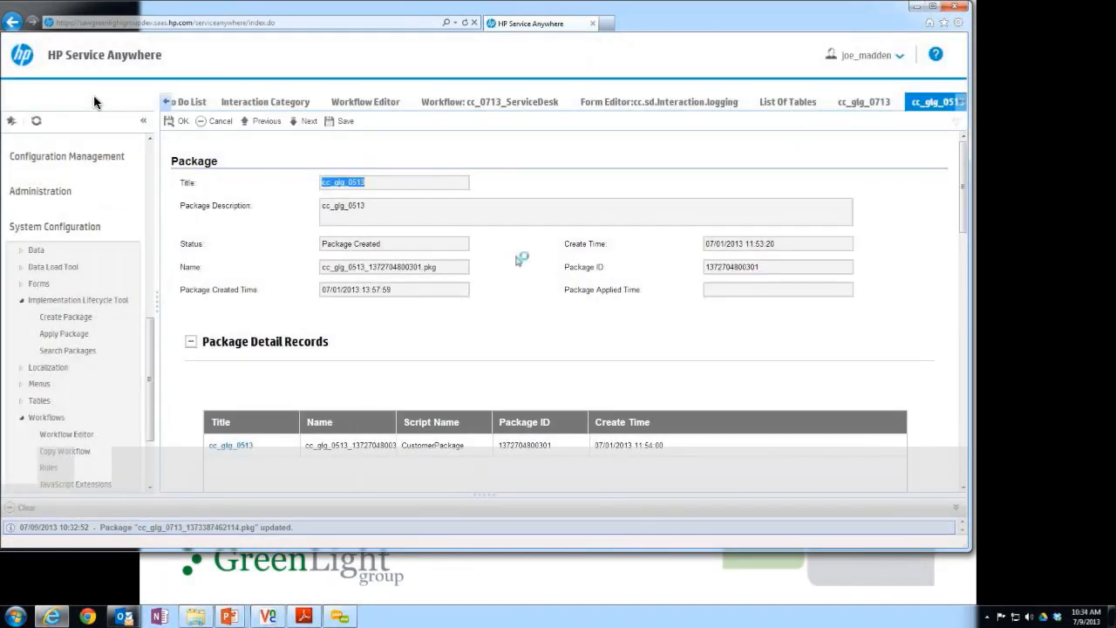
pyautogui.scroll(-1, 622, 331)
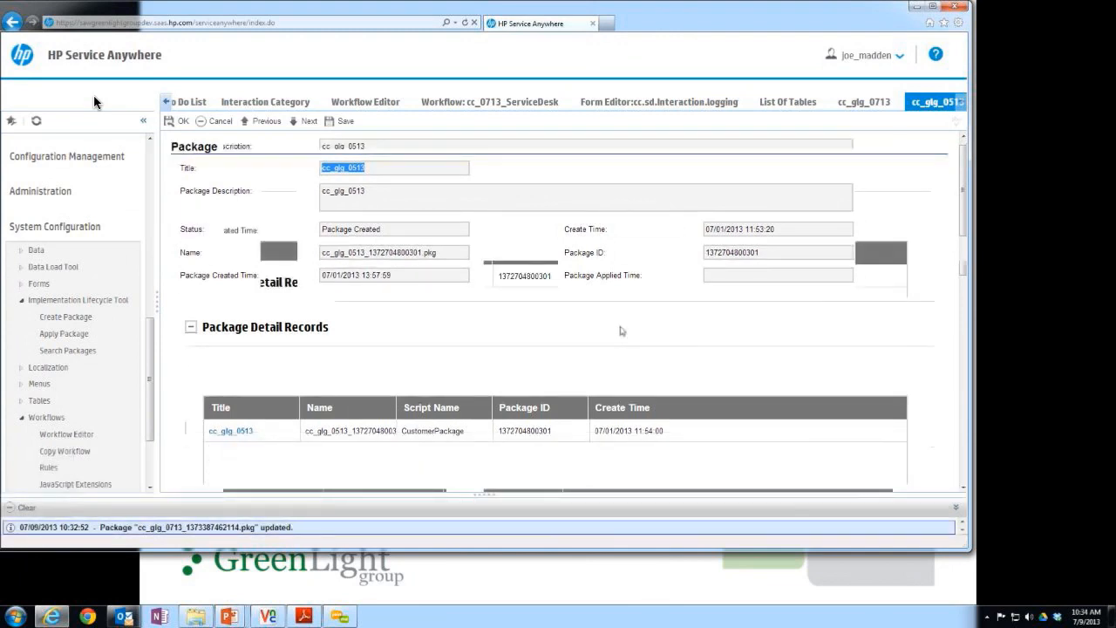
pyautogui.scroll(-5, 932, 351)
pyautogui.scroll(-5, 932, 350)
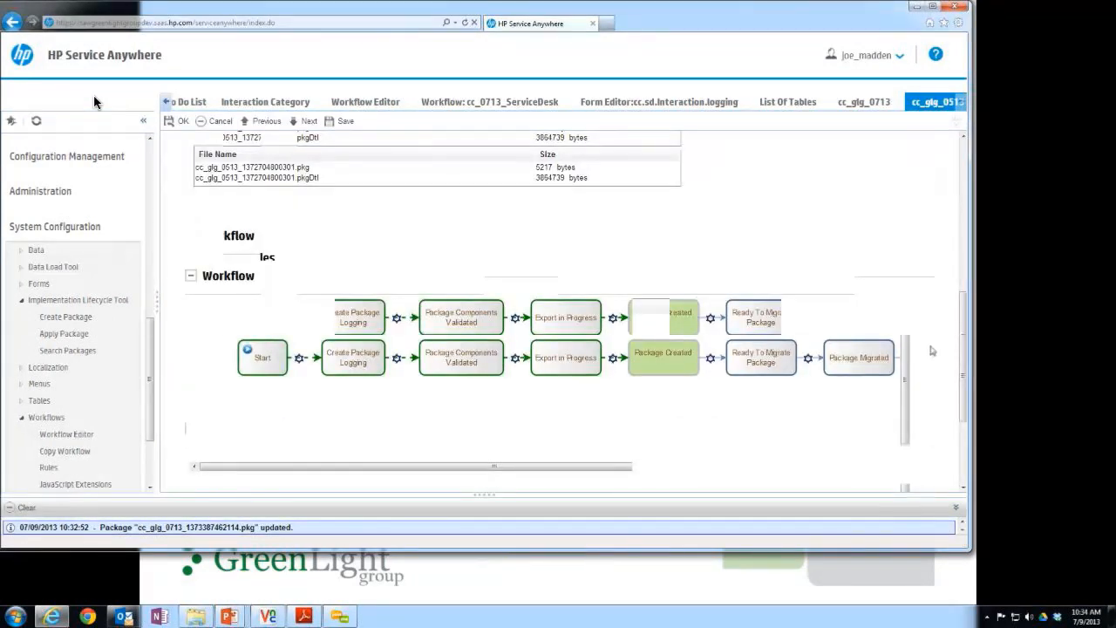
pyautogui.scroll(-1, 755, 320)
pyautogui.scroll(1, 755, 320)
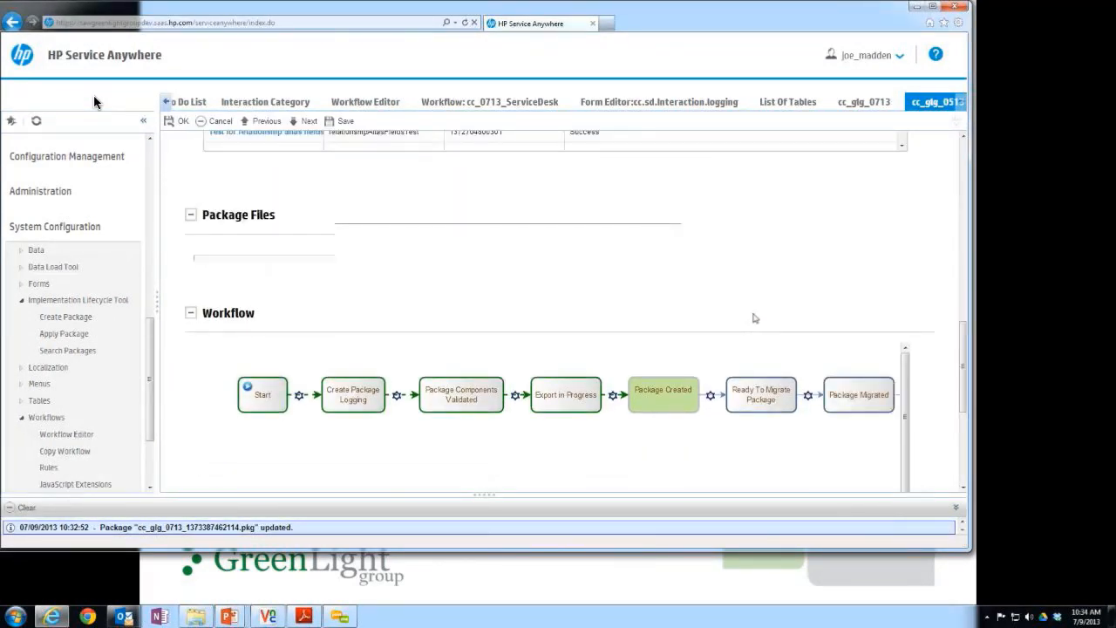
pyautogui.scroll(1, 756, 318)
pyautogui.scroll(-1, 610, 408)
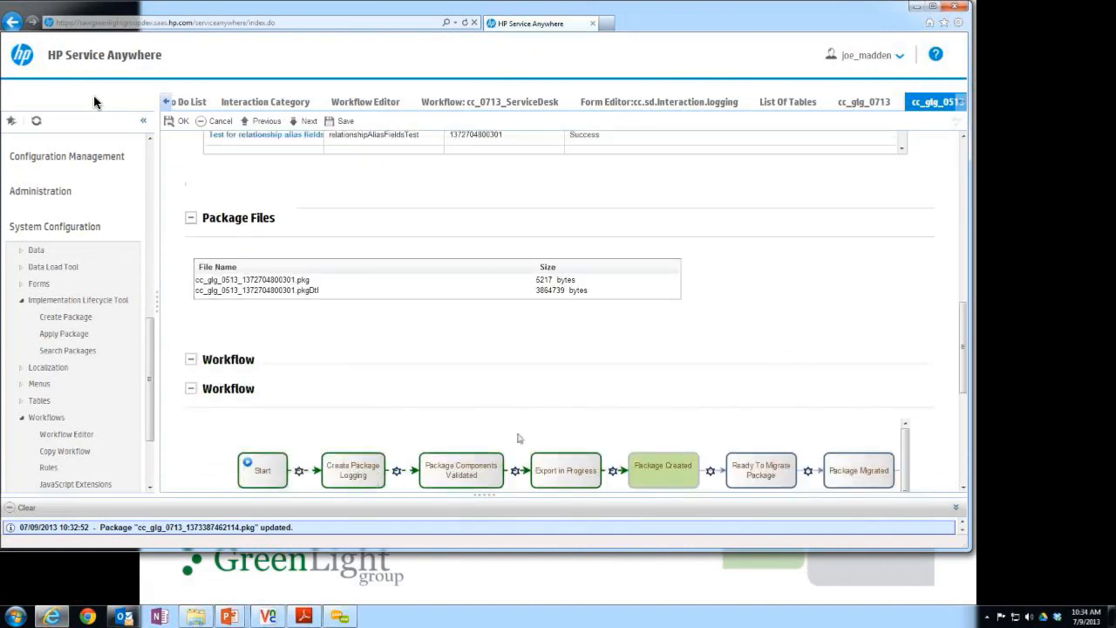
pyautogui.scroll(-1, 519, 438)
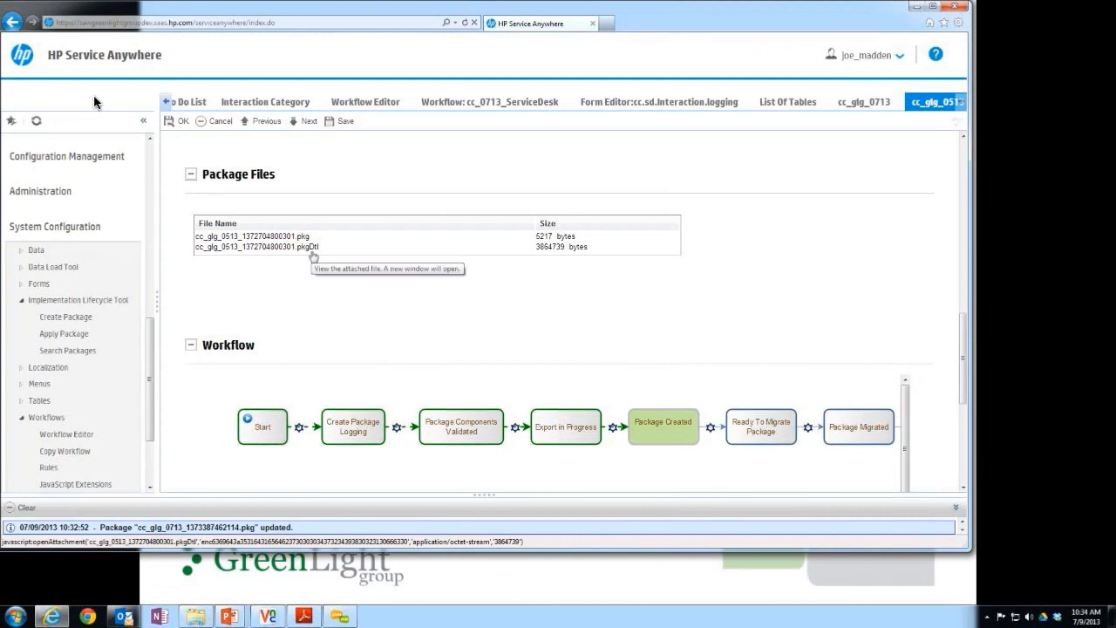
# Download the cc_glg_0513_1372704800301.pkg file from the package record and close the download's browser tab.
pyautogui.click(264, 245)
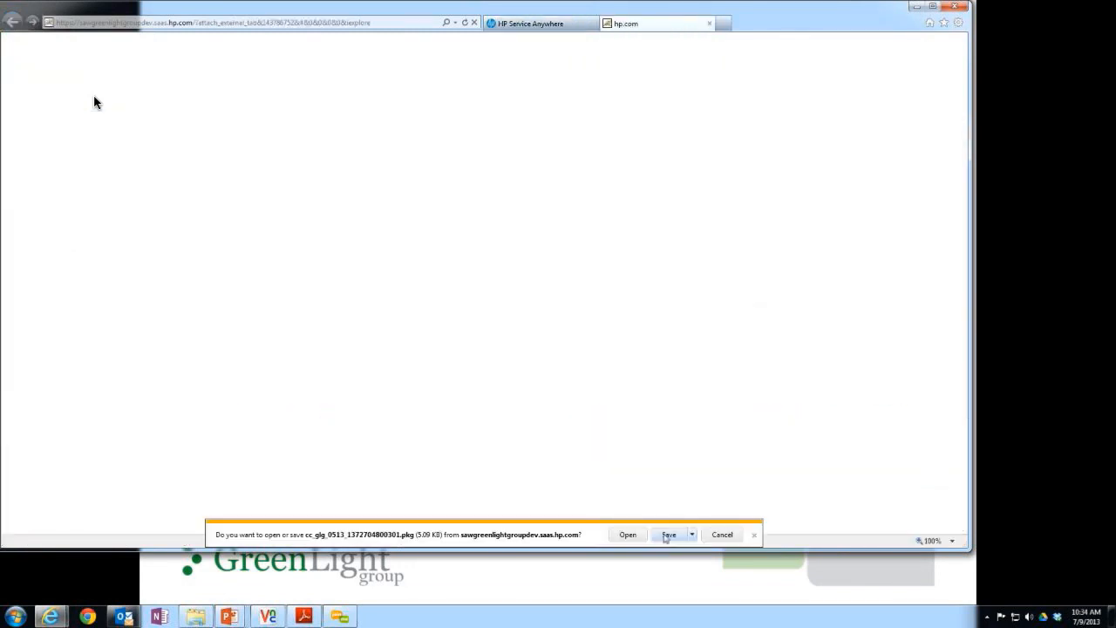
pyautogui.click(667, 535)
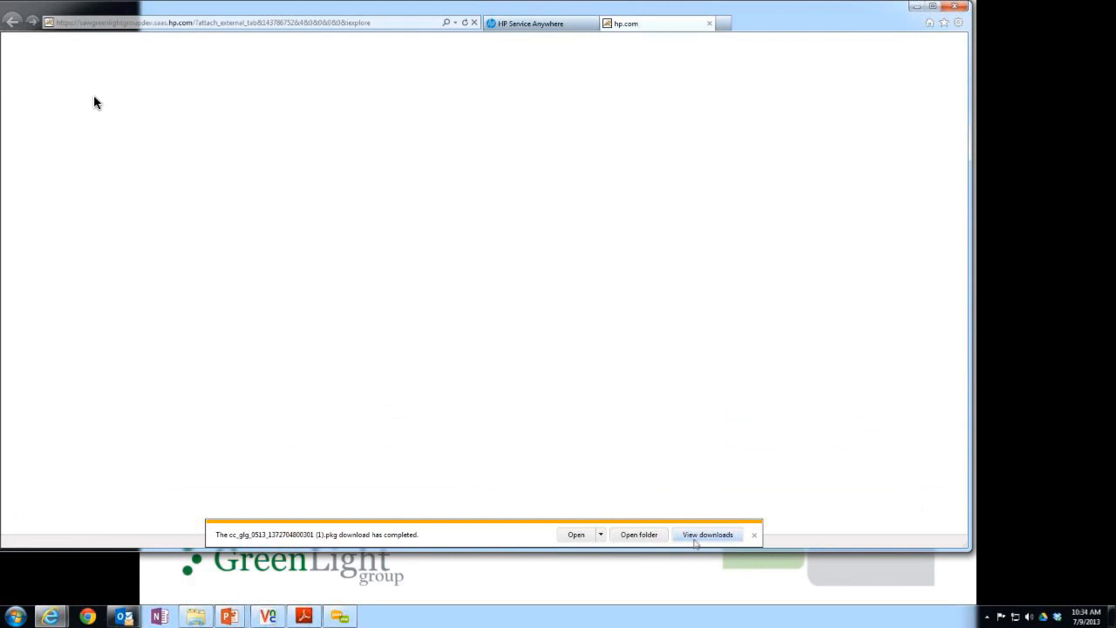
pyautogui.click(755, 535)
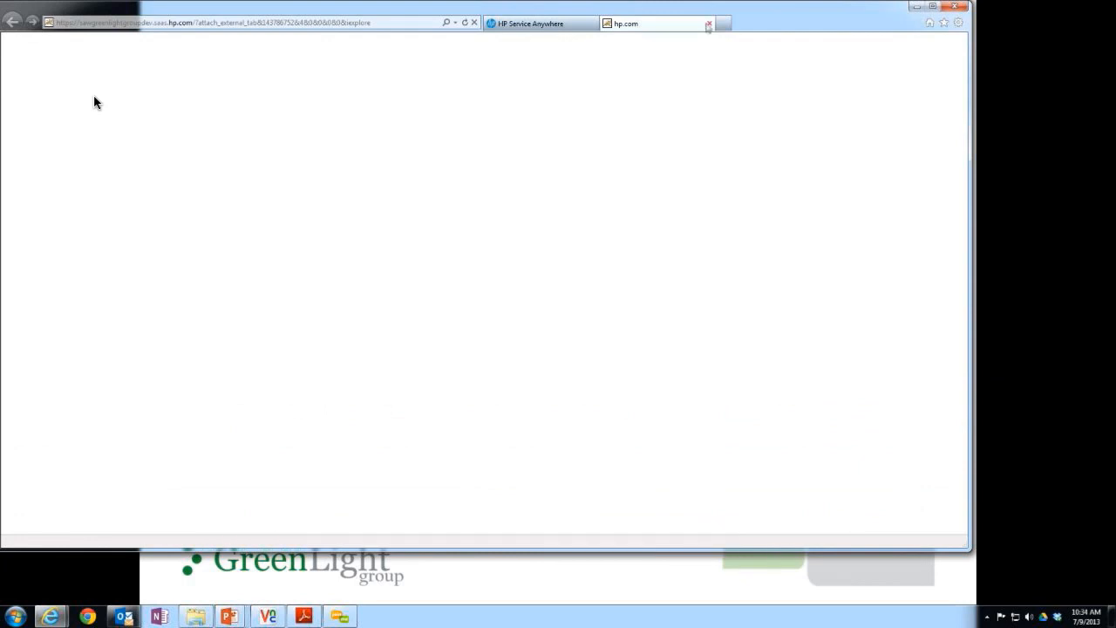
pyautogui.click(708, 25)
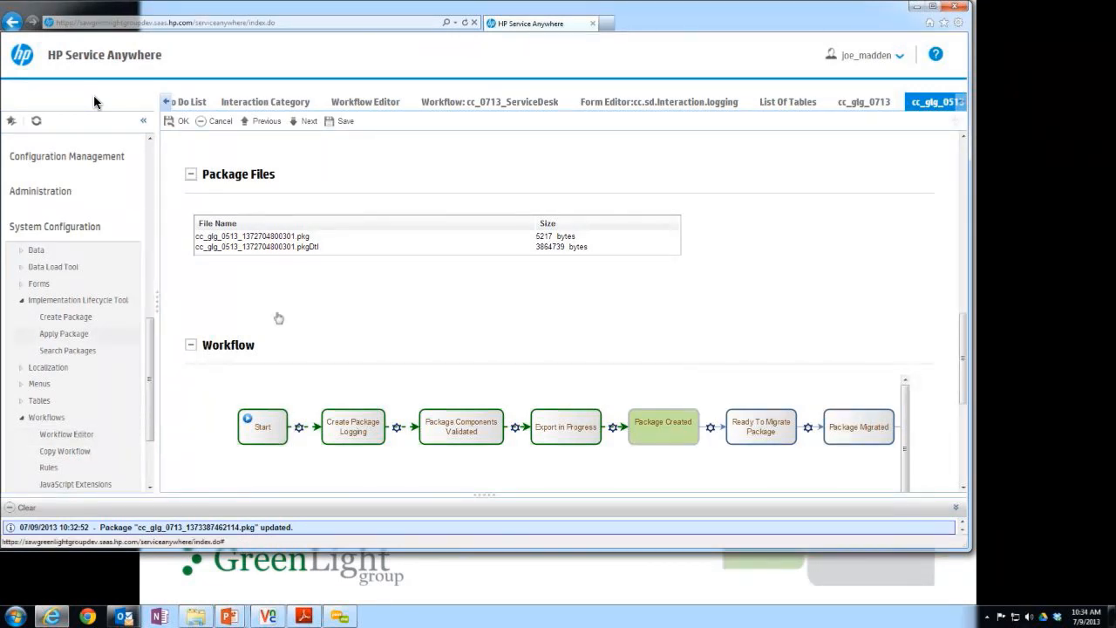
# Start the Apply Package wizard and choose cc_glg_0513_1372704800301.pkg from the Downloads folder as the package file.
pyautogui.click(86, 337)
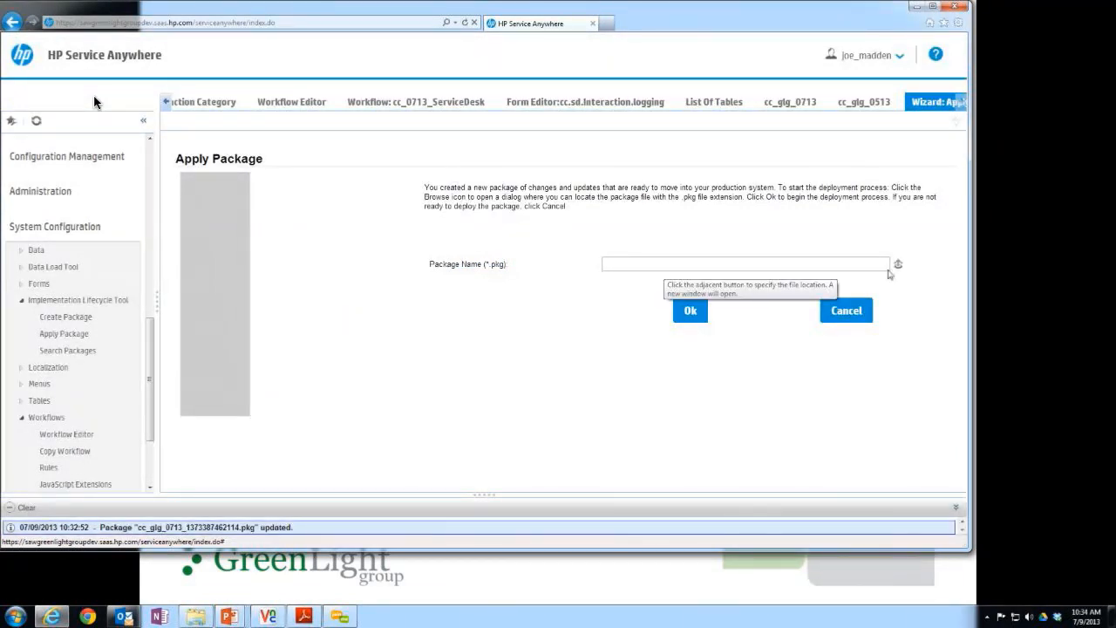
pyautogui.click(898, 265)
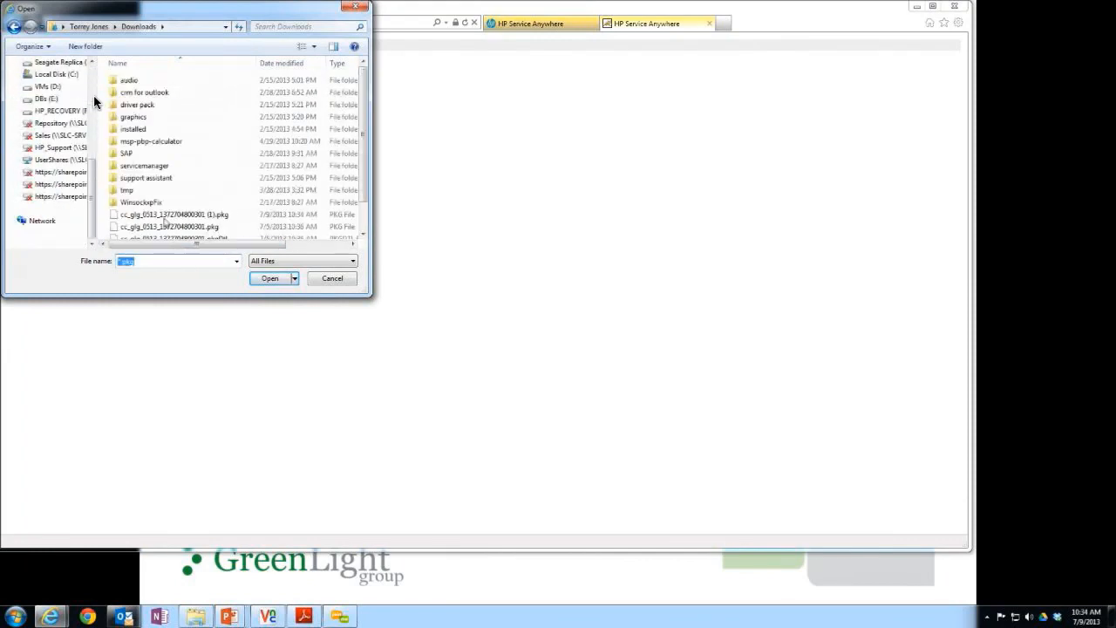
pyautogui.click(170, 227)
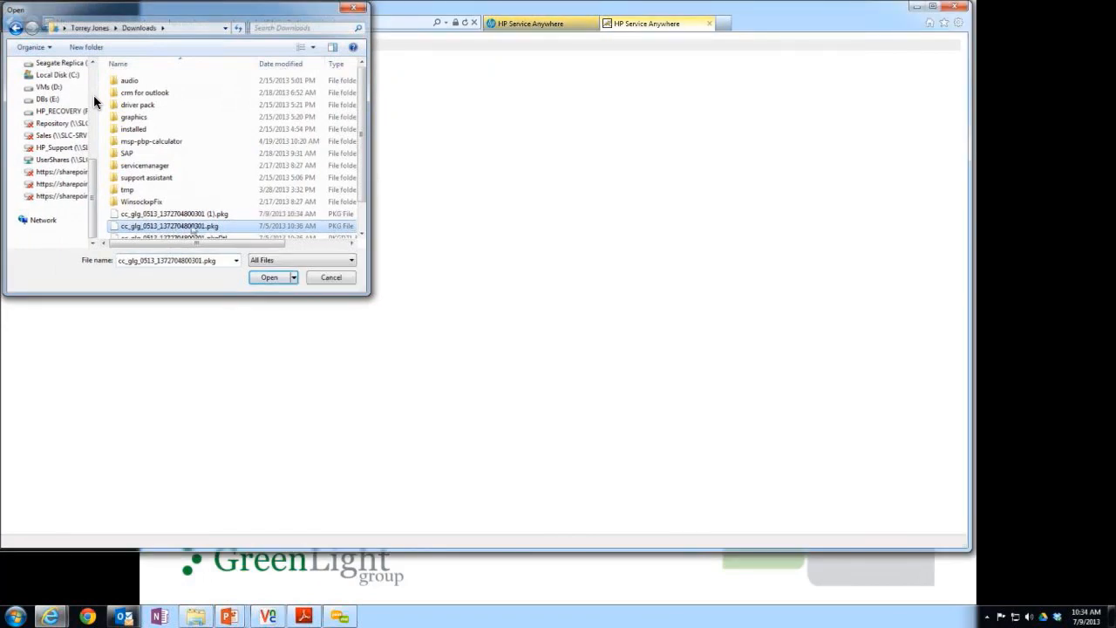
pyautogui.press('Return')
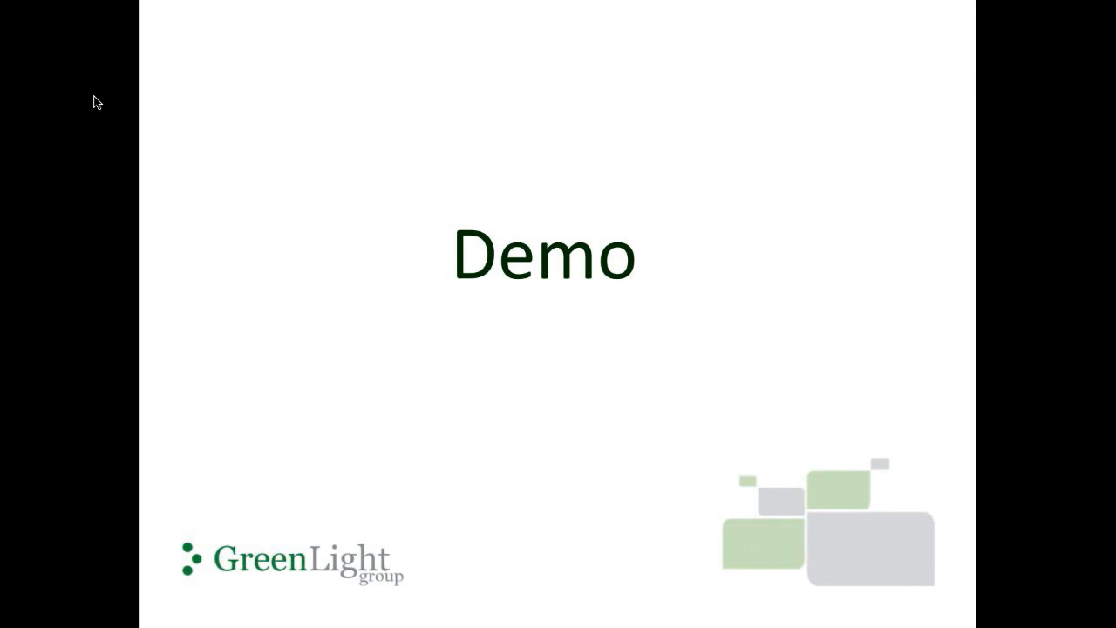
pyautogui.press('Right')
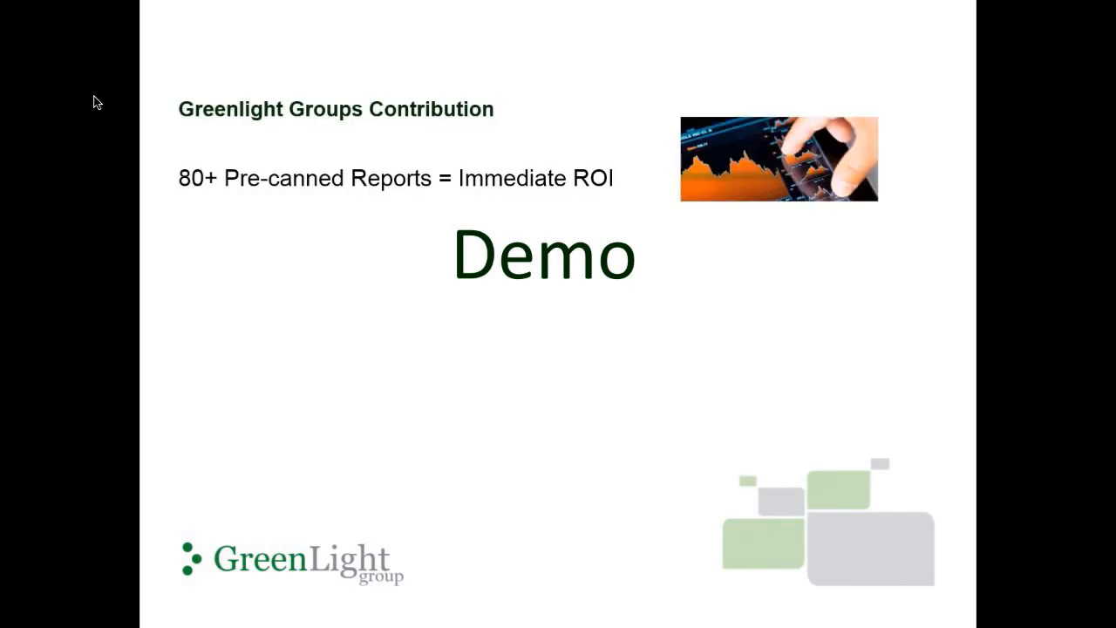